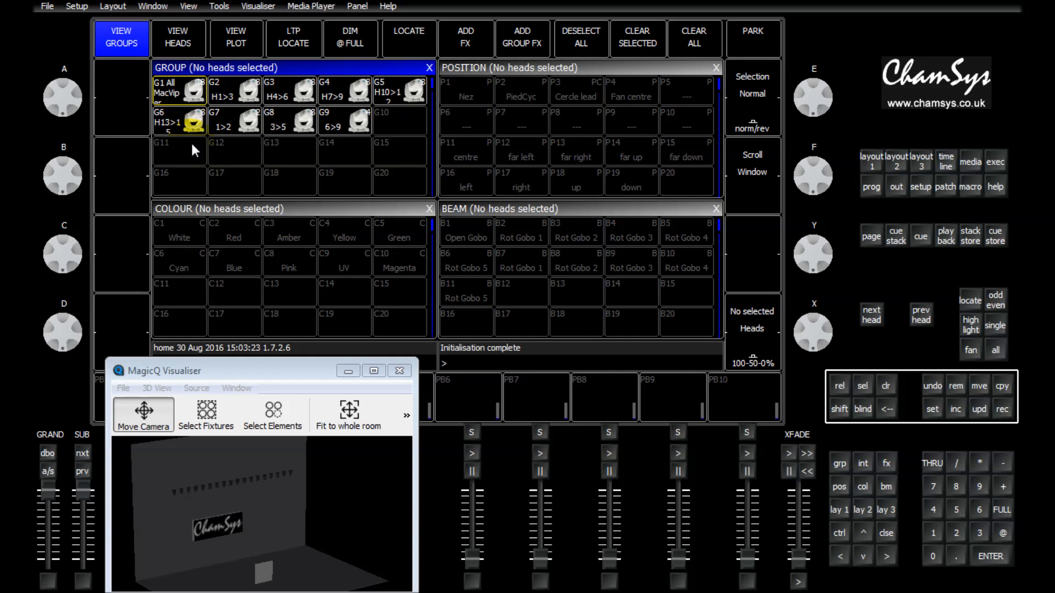
Copy the ten colour palettes from White to Magenta for the All MacViper group onto playback PB10
click(183, 97)
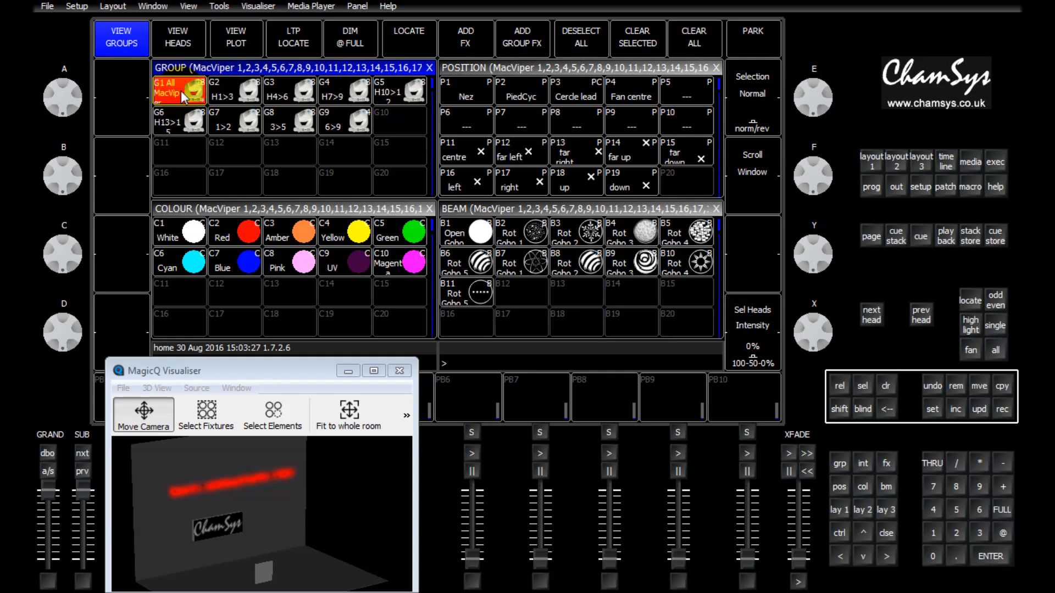
drag(188, 235, 398, 258)
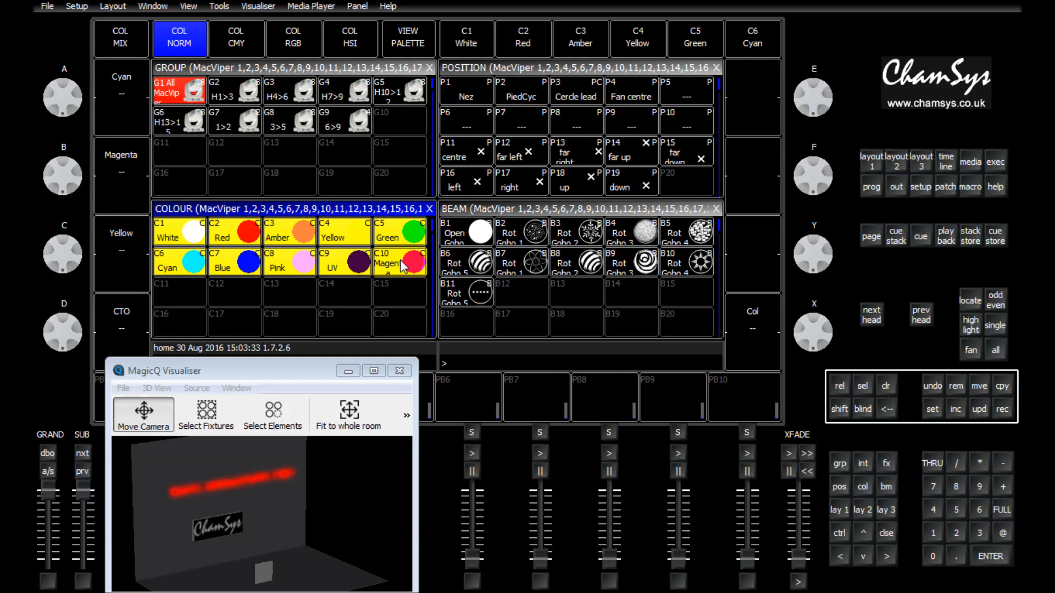
click(1003, 387)
click(738, 401)
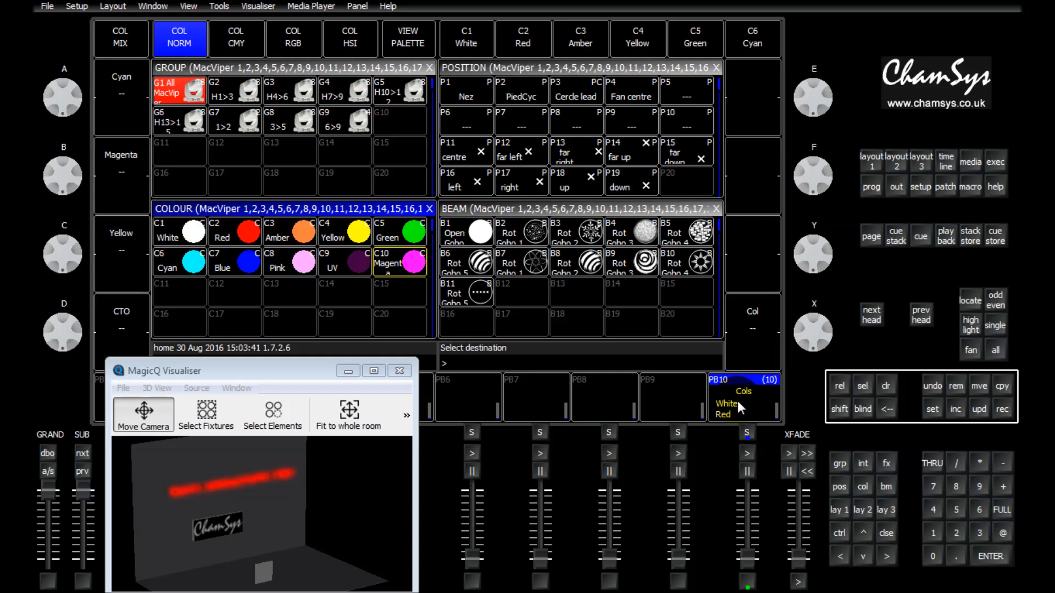
Open the Cols cue stack on PB10 and run its first cue, White
click(738, 401)
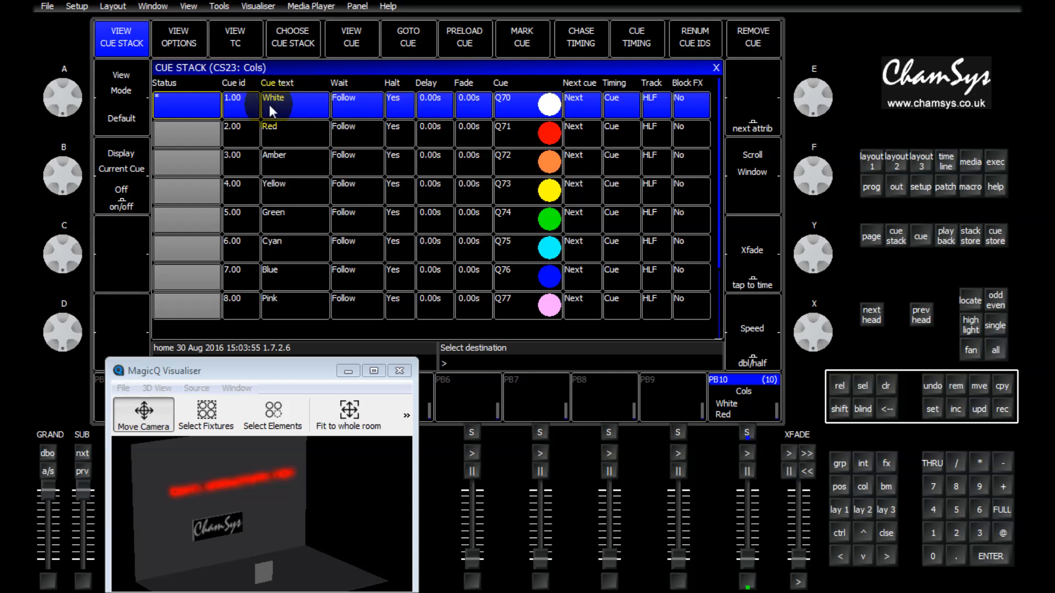
click(197, 113)
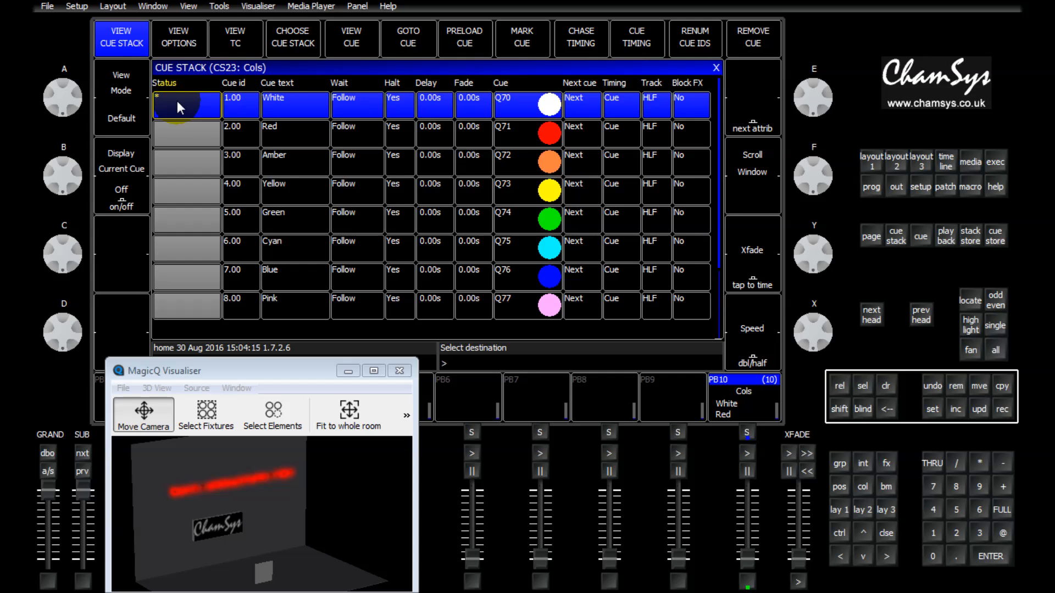
click(747, 453)
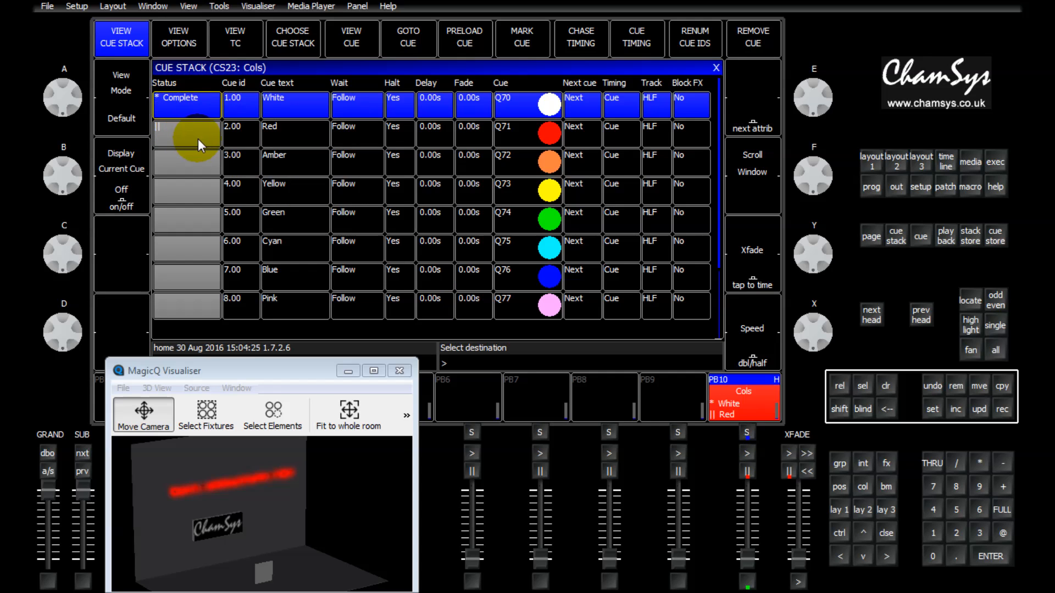
Set the Red cue's fade time to 4 seconds and run that cue on PB10
click(429, 137)
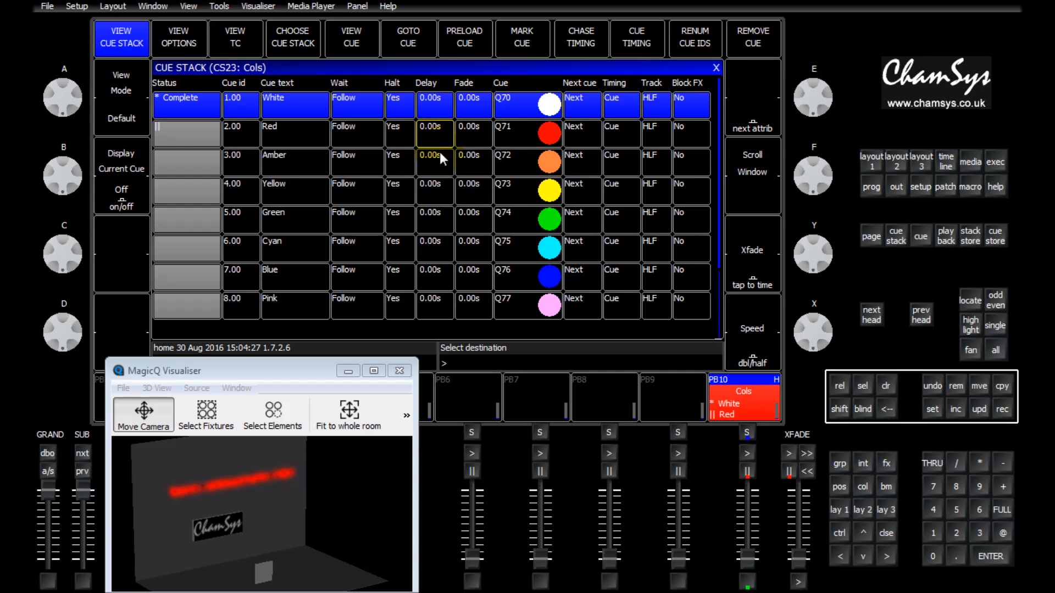
click(469, 138)
text(4)
key(Return)
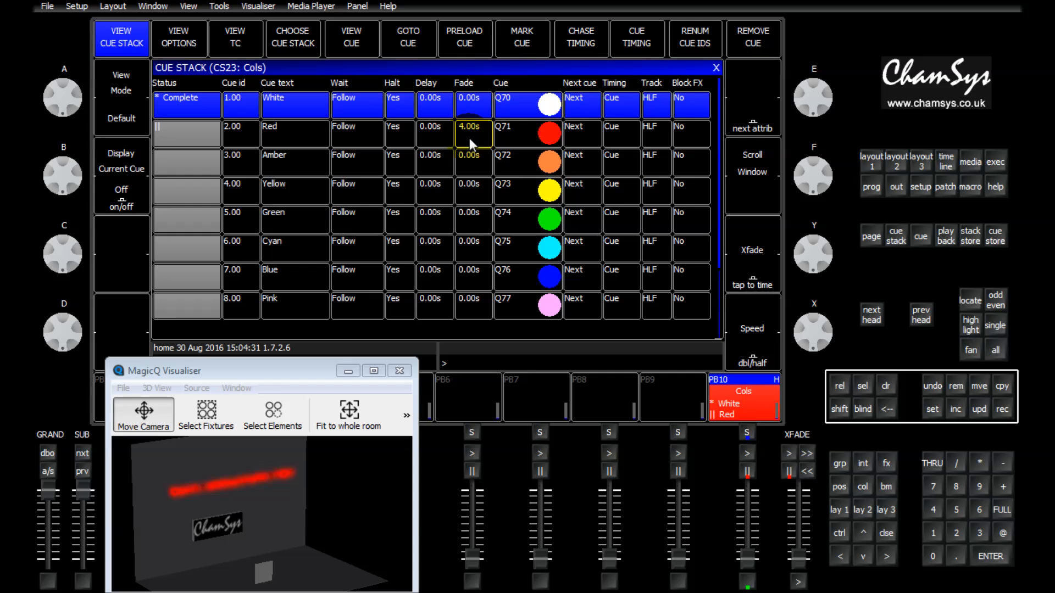
click(745, 454)
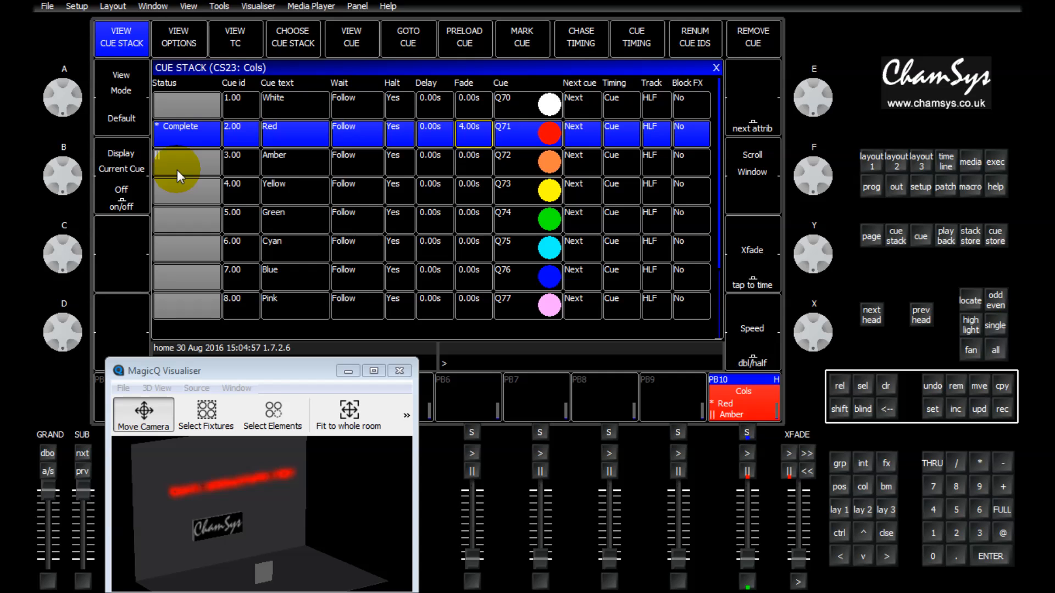
Compare the Cue ID and Cue columns of the stack with the numbered cues in the Cue Store
drag(239, 97, 227, 307)
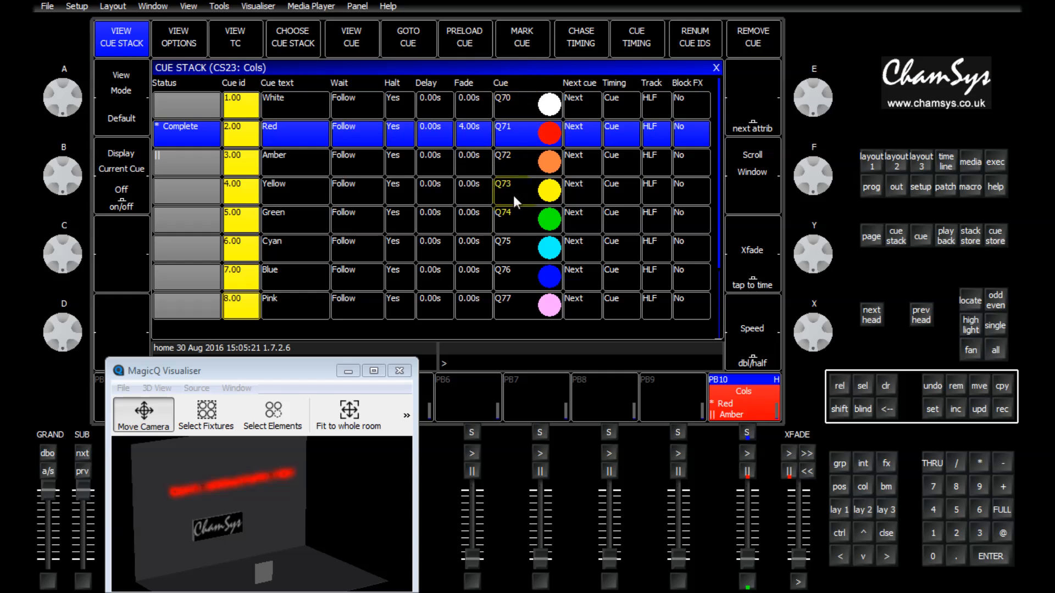
click(513, 92)
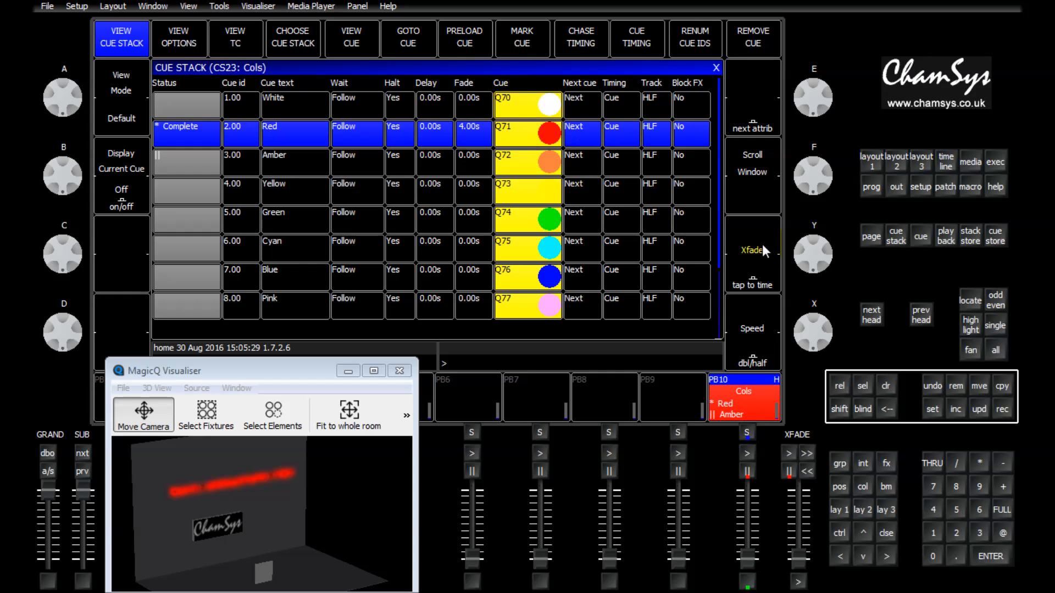
click(992, 236)
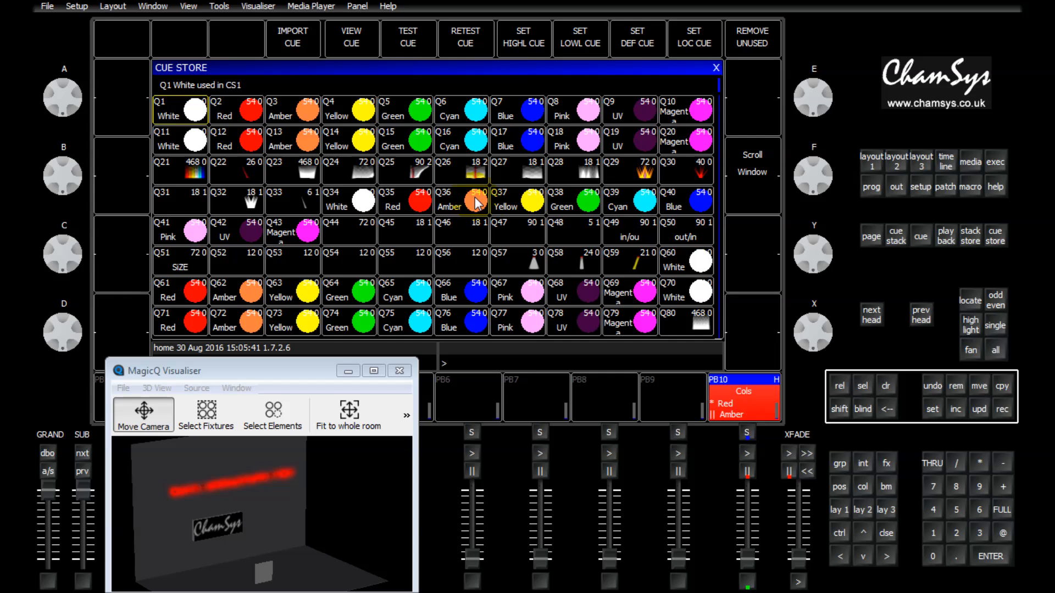
click(894, 537)
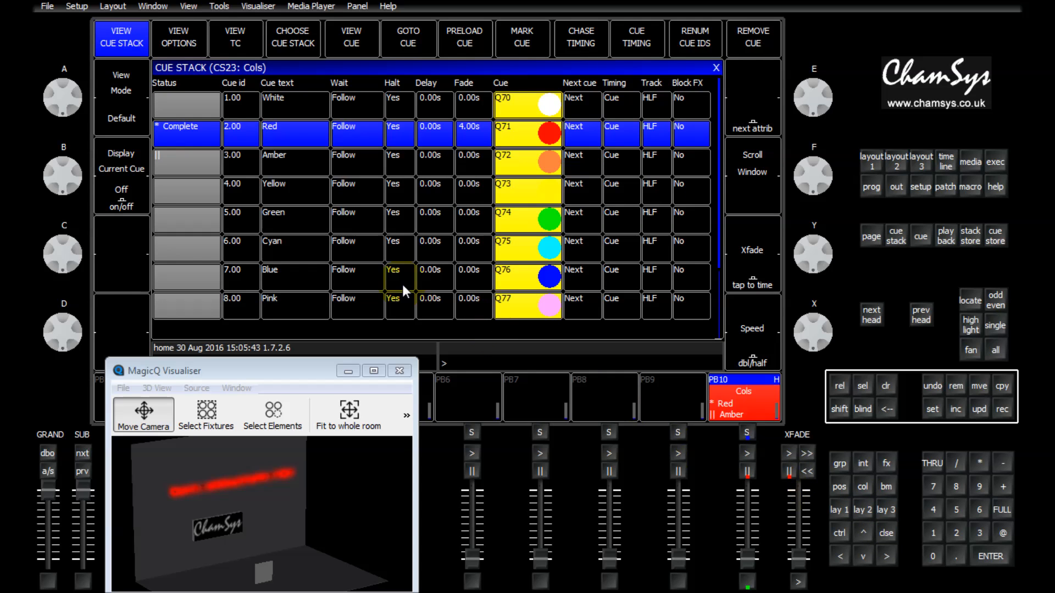
click(235, 86)
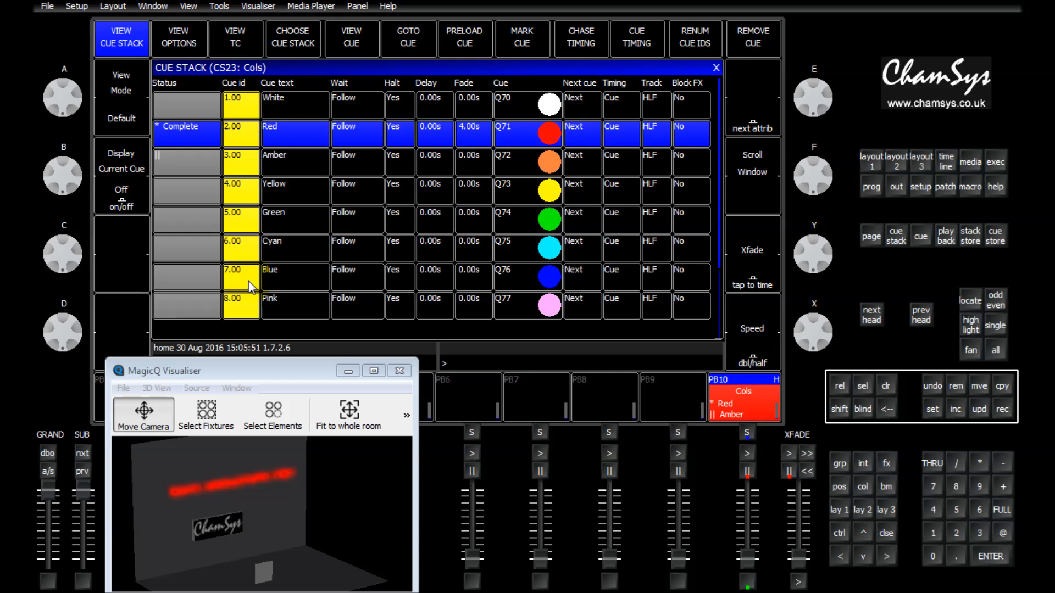
Change the White cue's ID to 2.5, moving it between Red and Amber in the cue stack
click(245, 108)
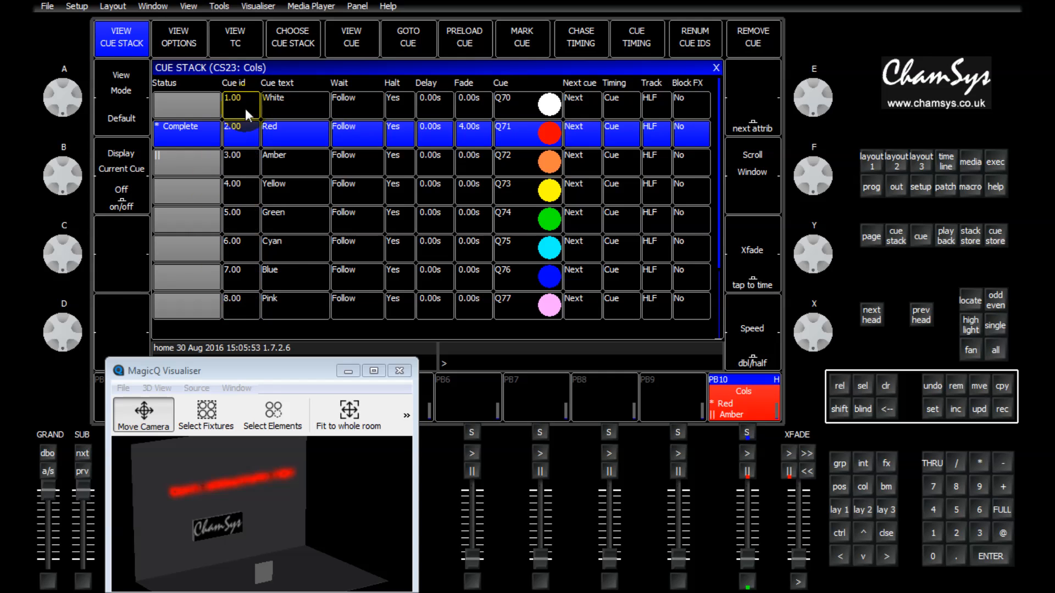
click(232, 99)
text(2.5)
key(Return)
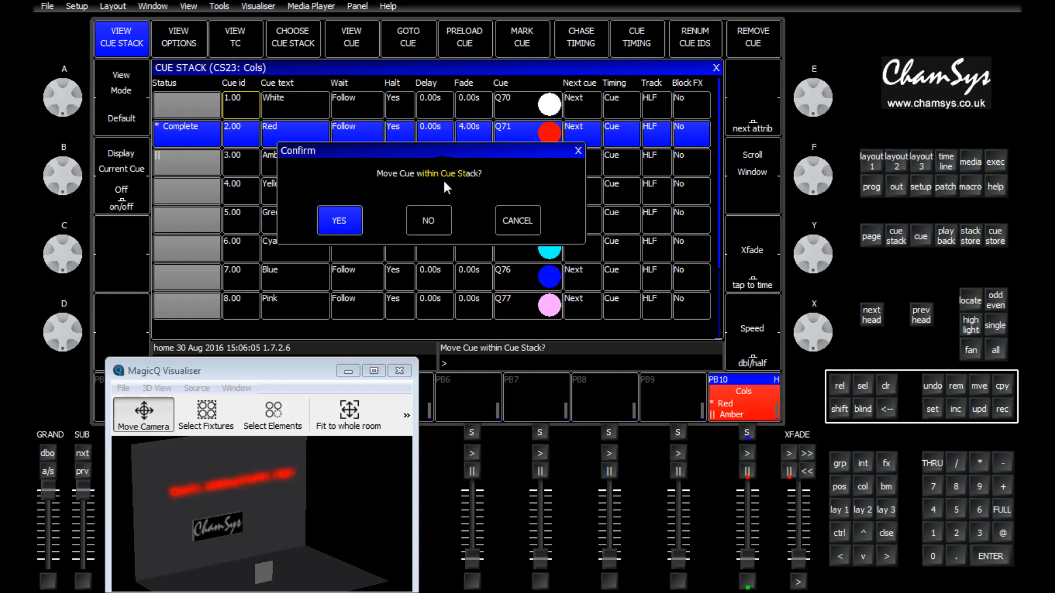
click(345, 221)
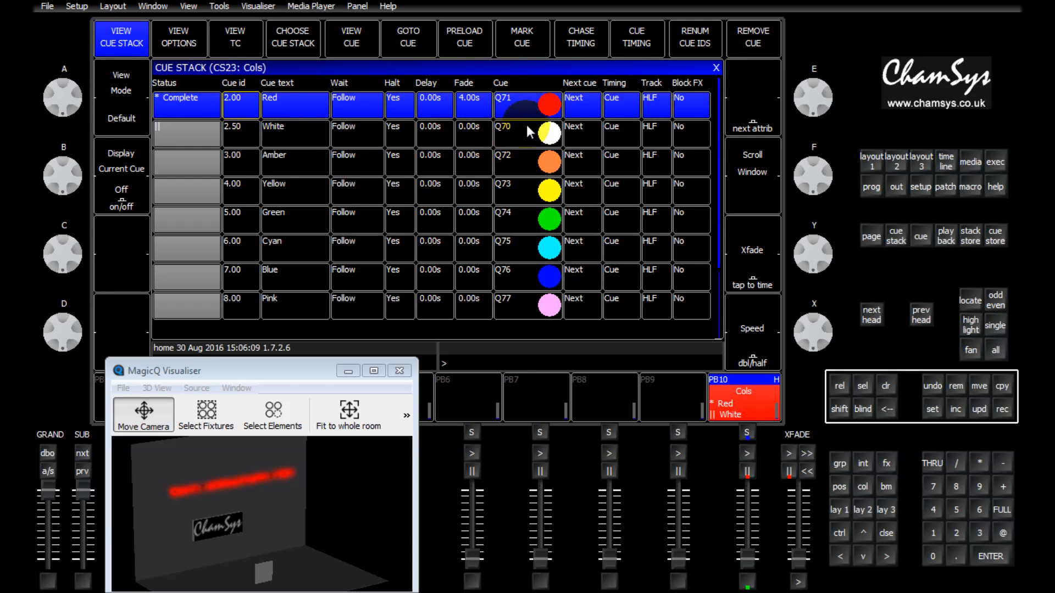
click(518, 100)
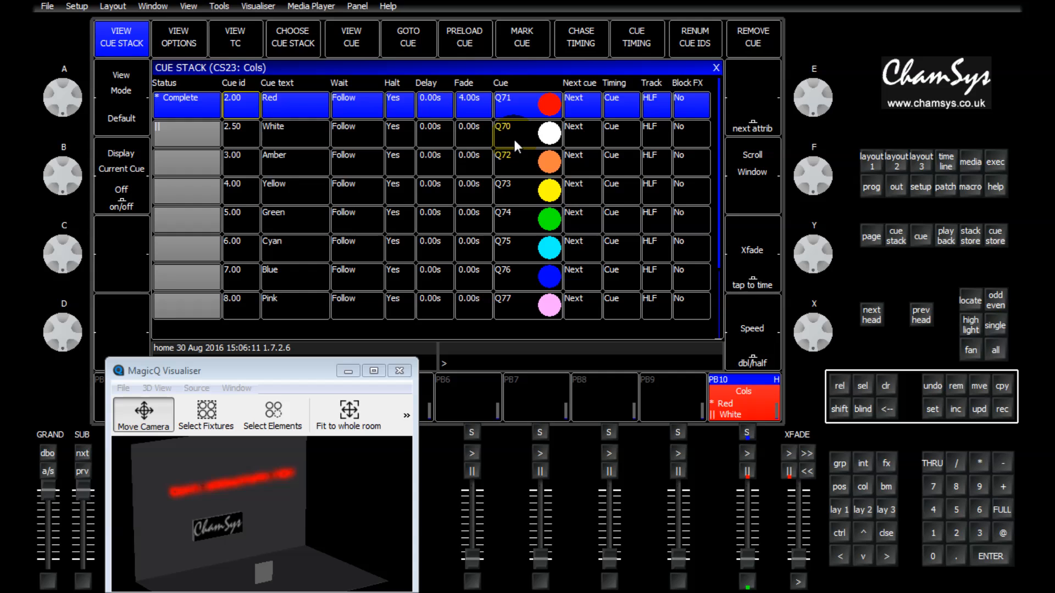
Move the White cue back to the start of the cue stack with cue ID 1
click(243, 130)
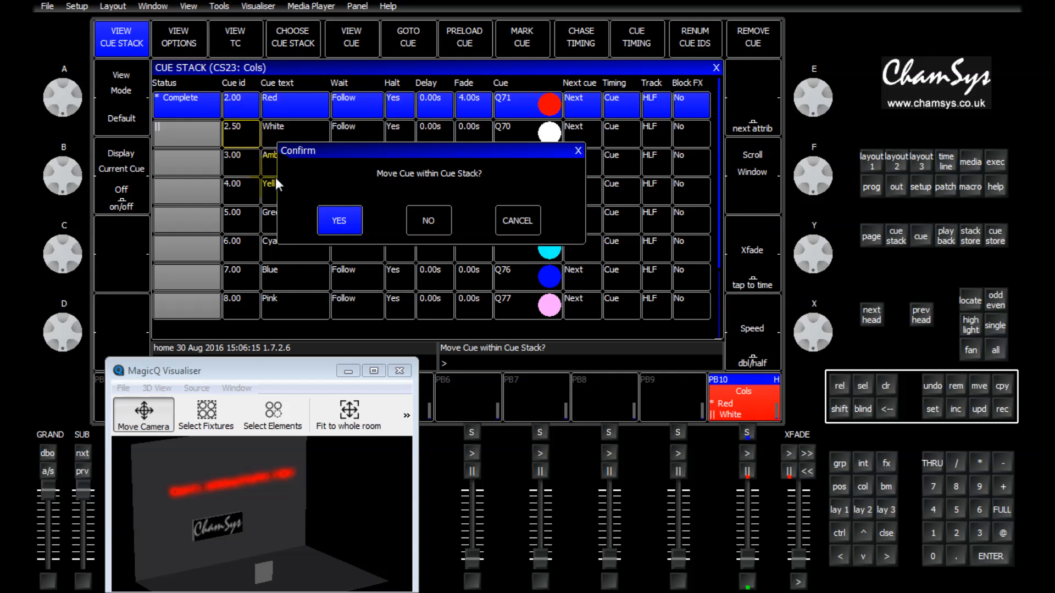
click(337, 222)
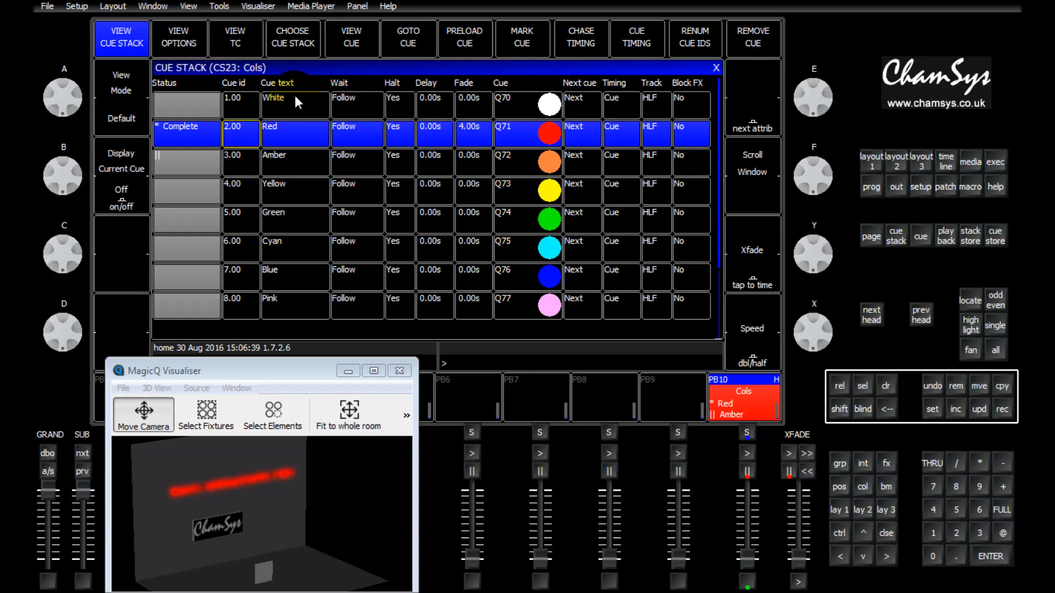
Examine the White cue's cue text, wait and halt fields in the stack
click(308, 116)
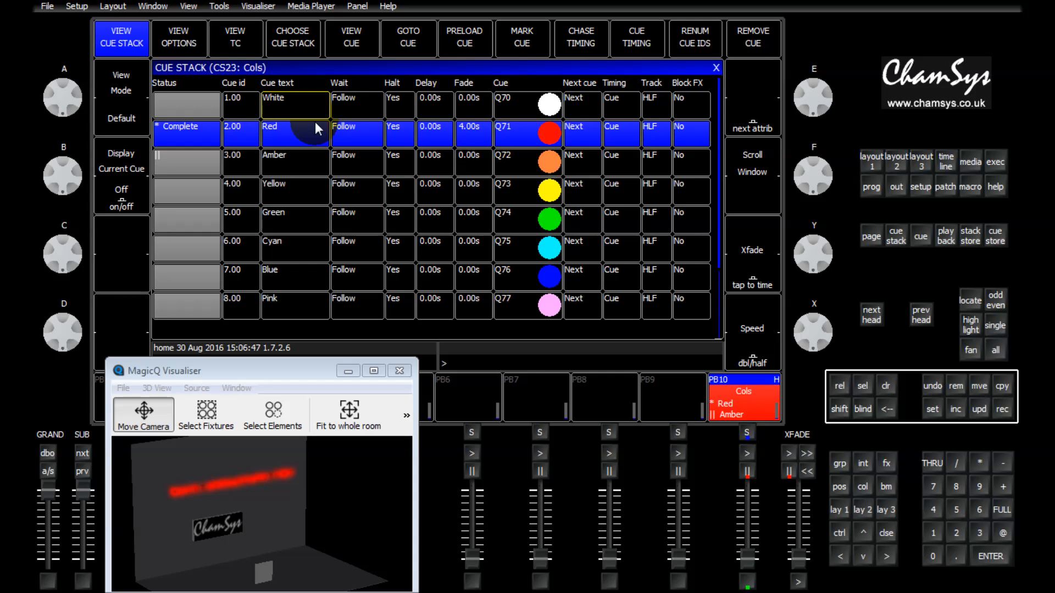
click(351, 107)
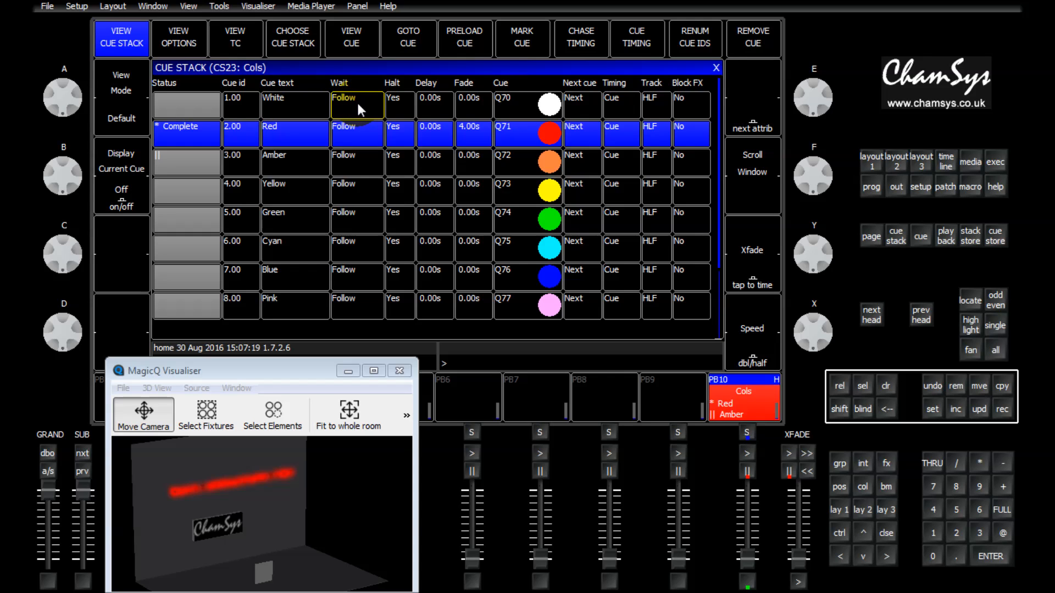
click(399, 112)
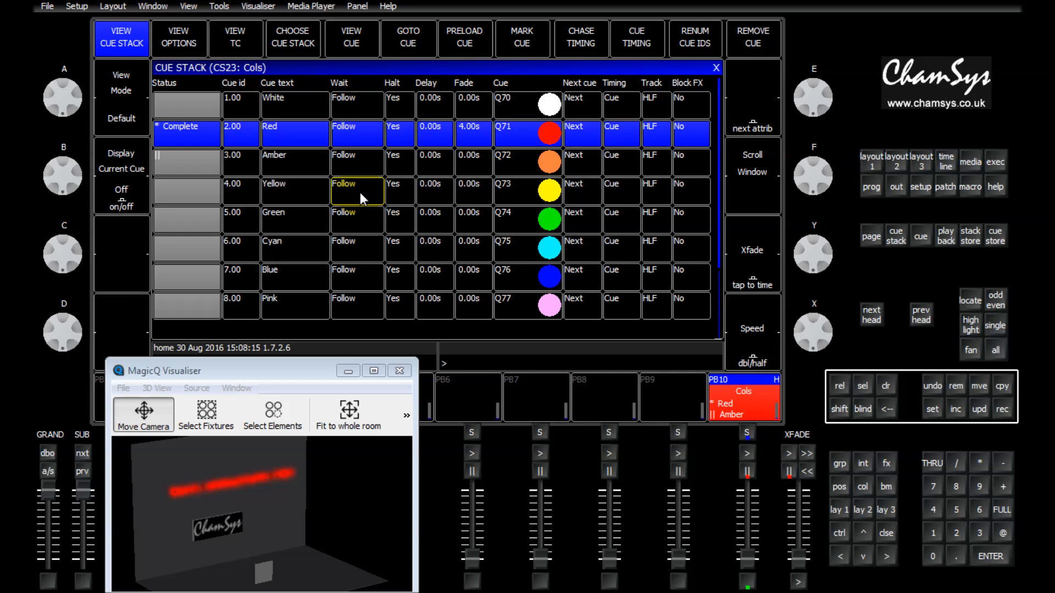
Set the Yellow cue's wait to 5 seconds and the Amber cue's fade to 3 seconds, and run the stack onward
text(5)
key(Return)
click(474, 159)
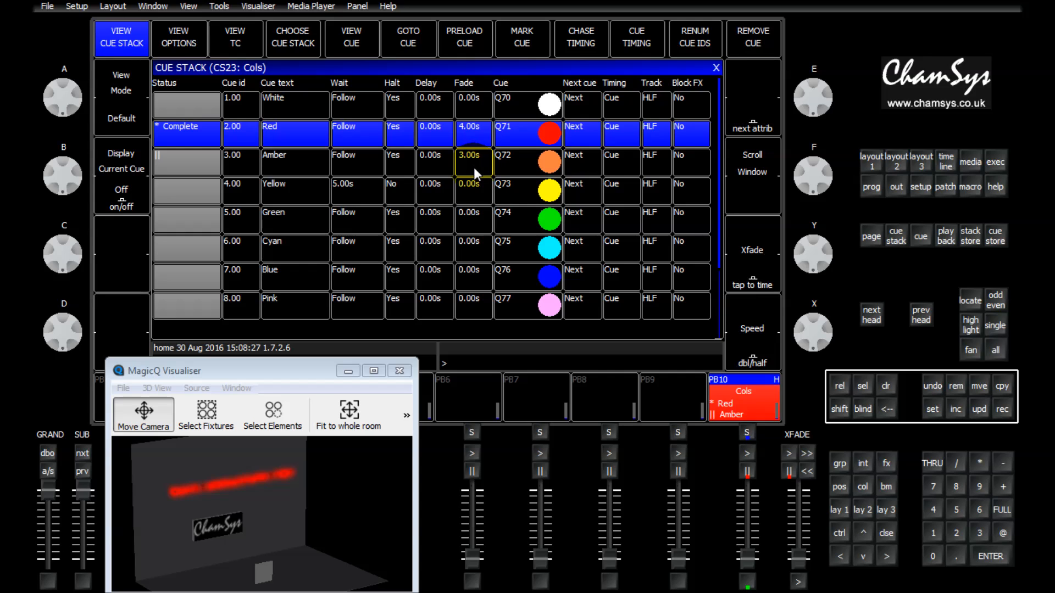
click(745, 453)
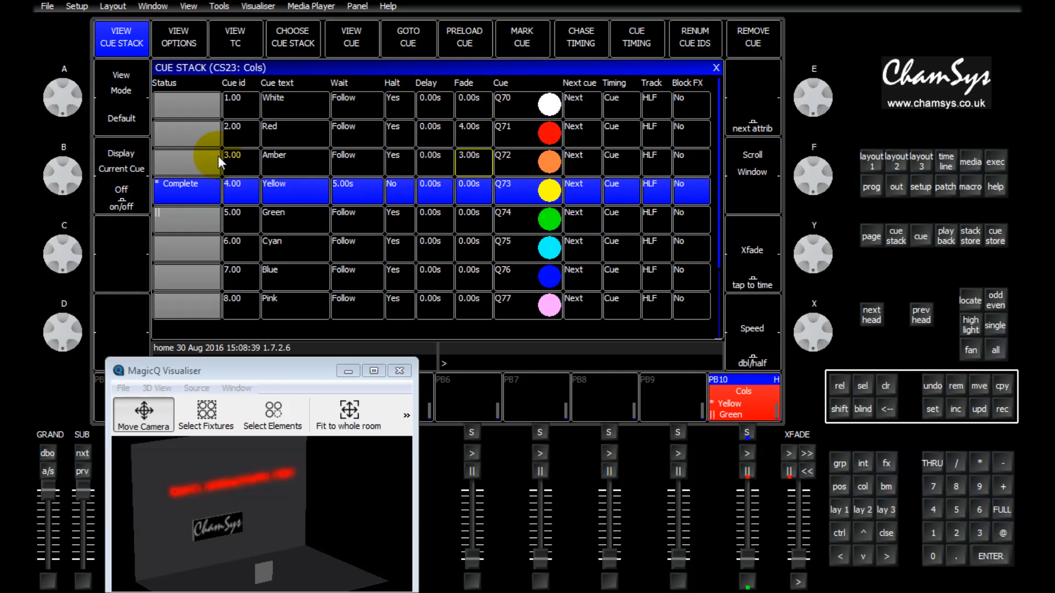
click(241, 187)
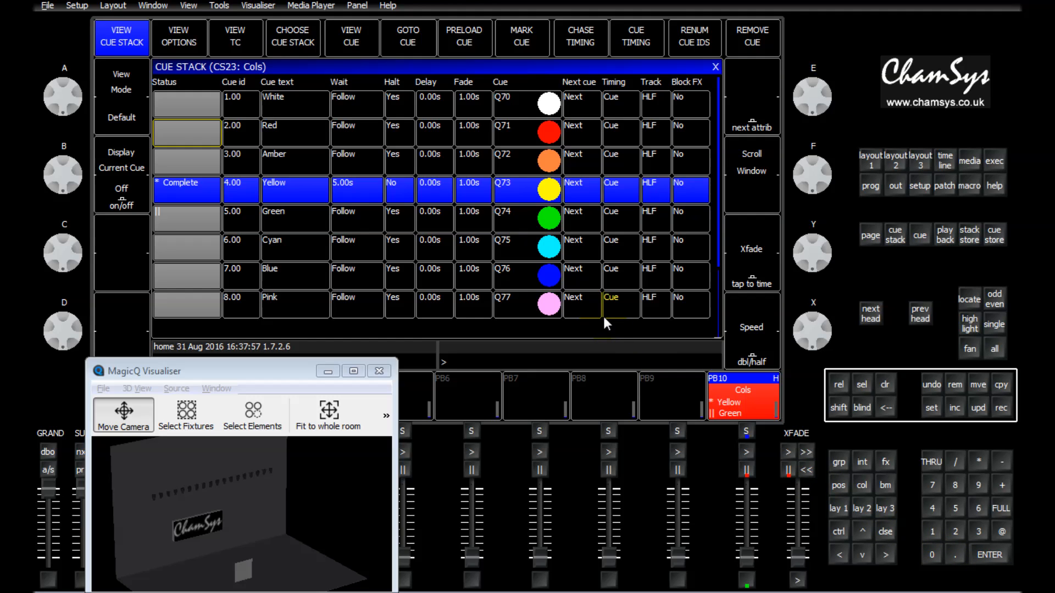
Switch to fade time.pdf in Adobe Acrobat Pro to examine the wait, delay and fade diagram, and return to MagicQ
key(alt+Tab)
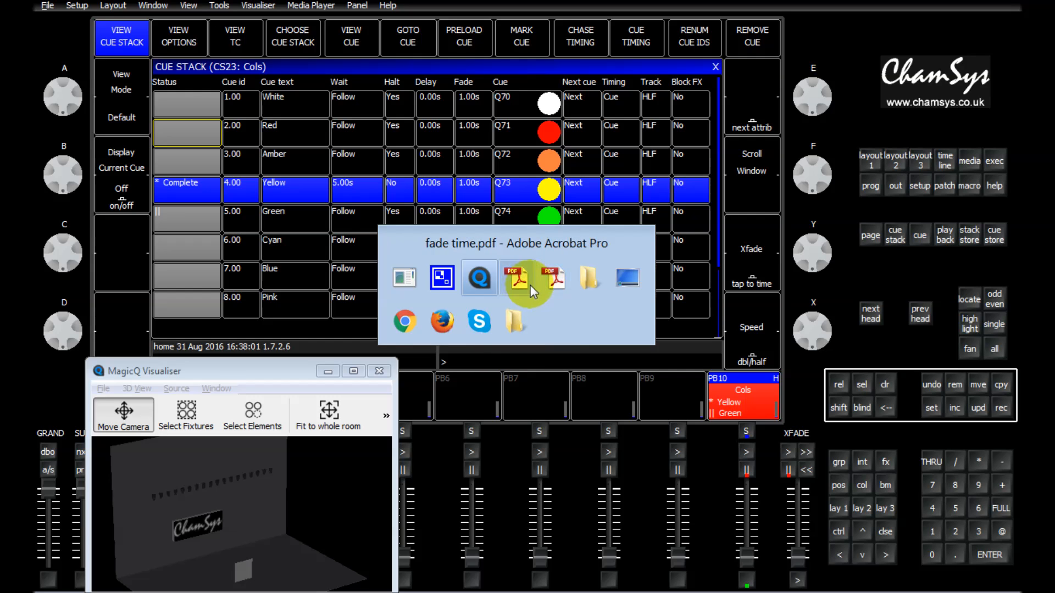
click(517, 280)
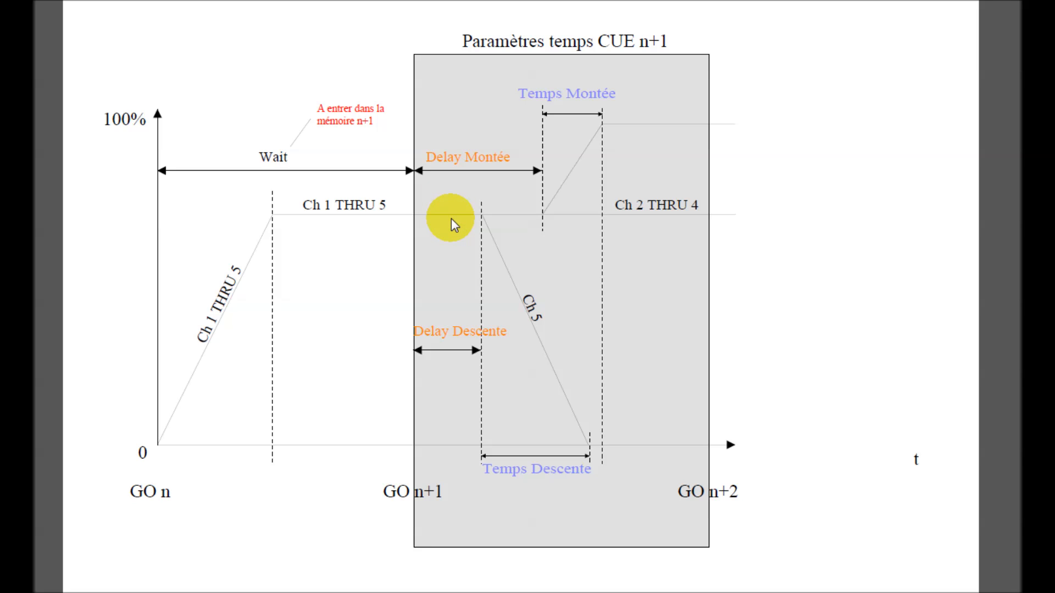
key(alt+Tab)
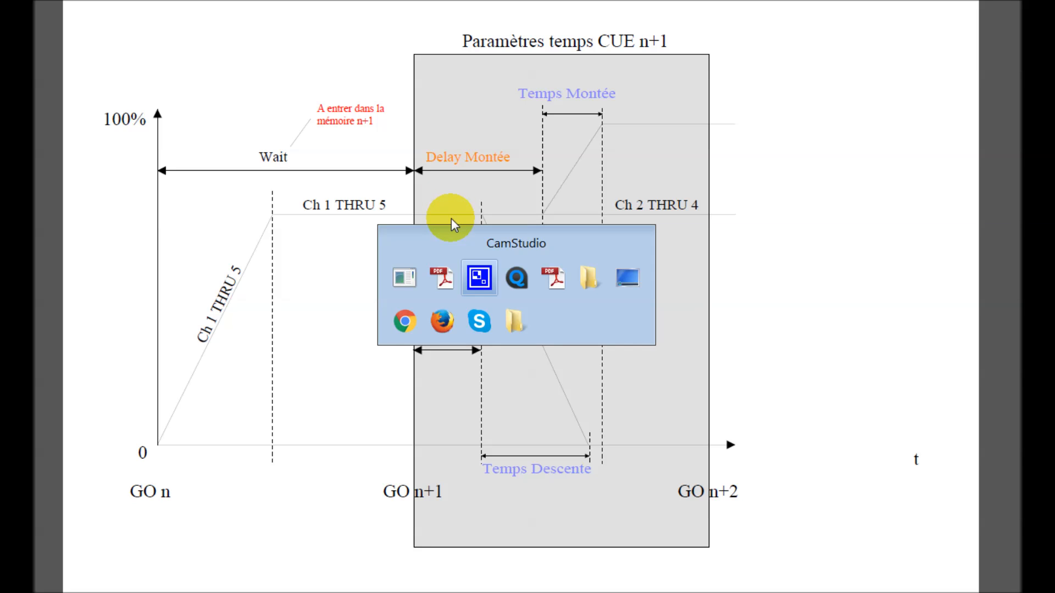
click(517, 278)
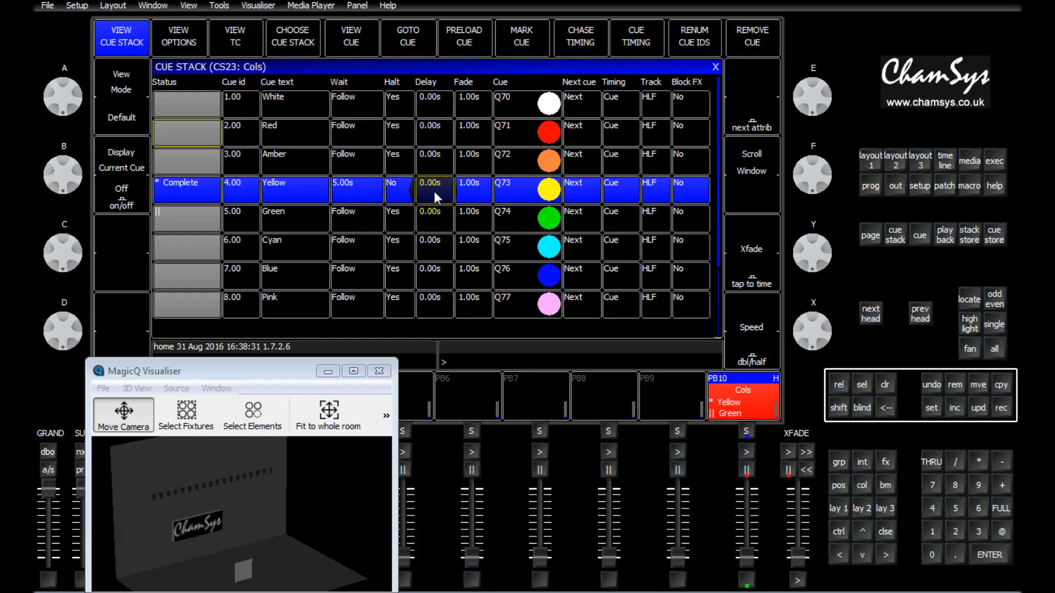
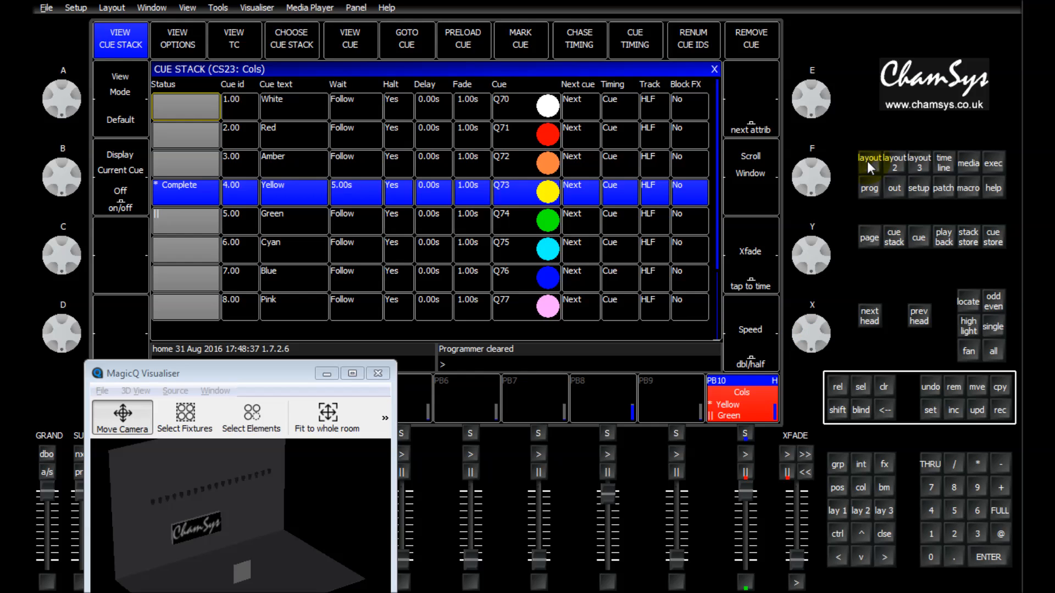
Release all playbacks and set the intensity of the range of heads starting at head 1 to 50%
click(837, 414)
click(838, 388)
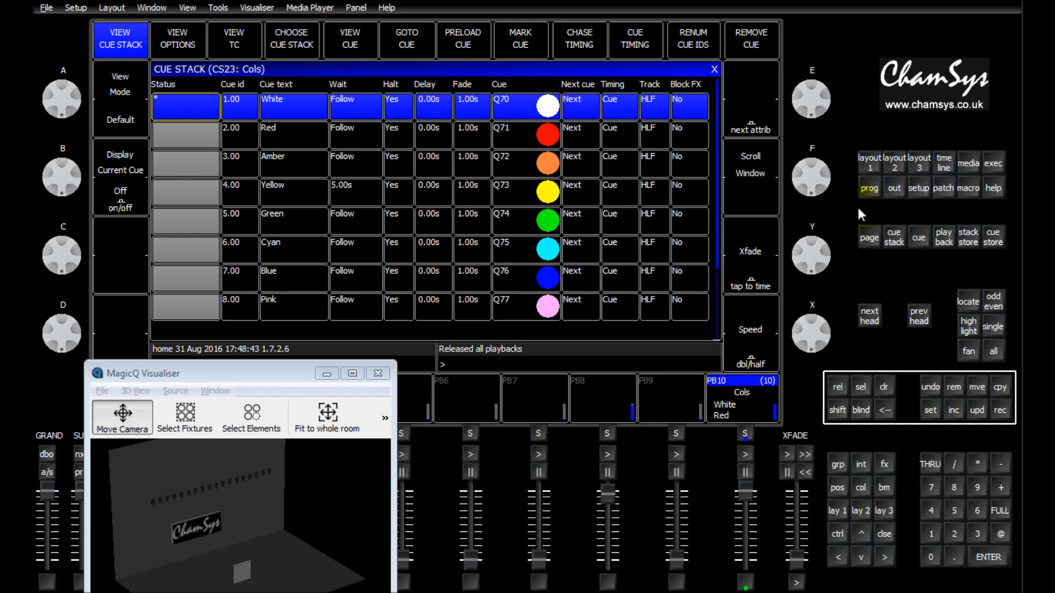
click(929, 534)
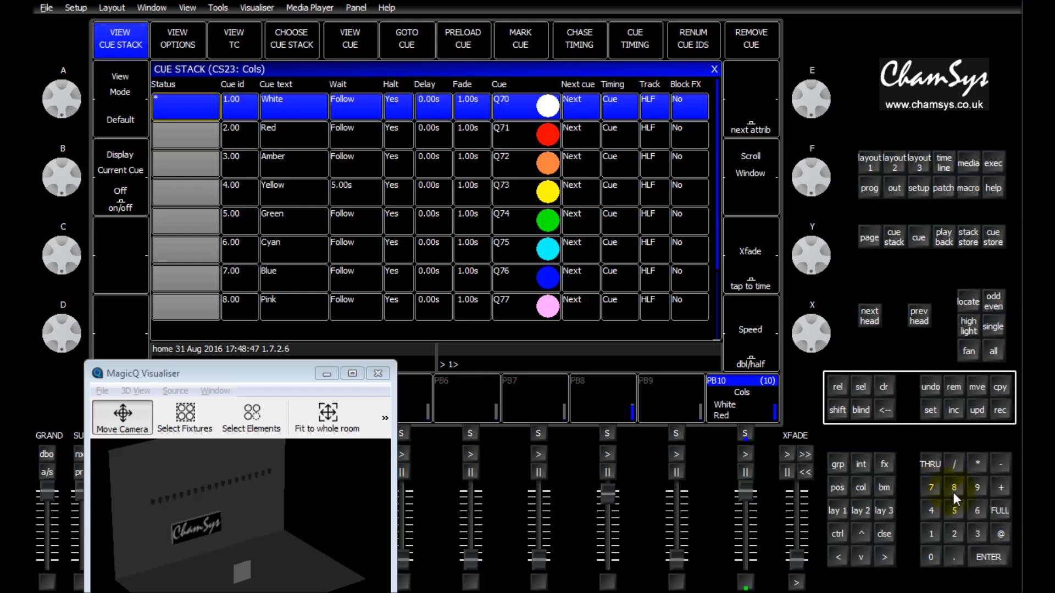
click(1000, 534)
click(956, 511)
click(934, 555)
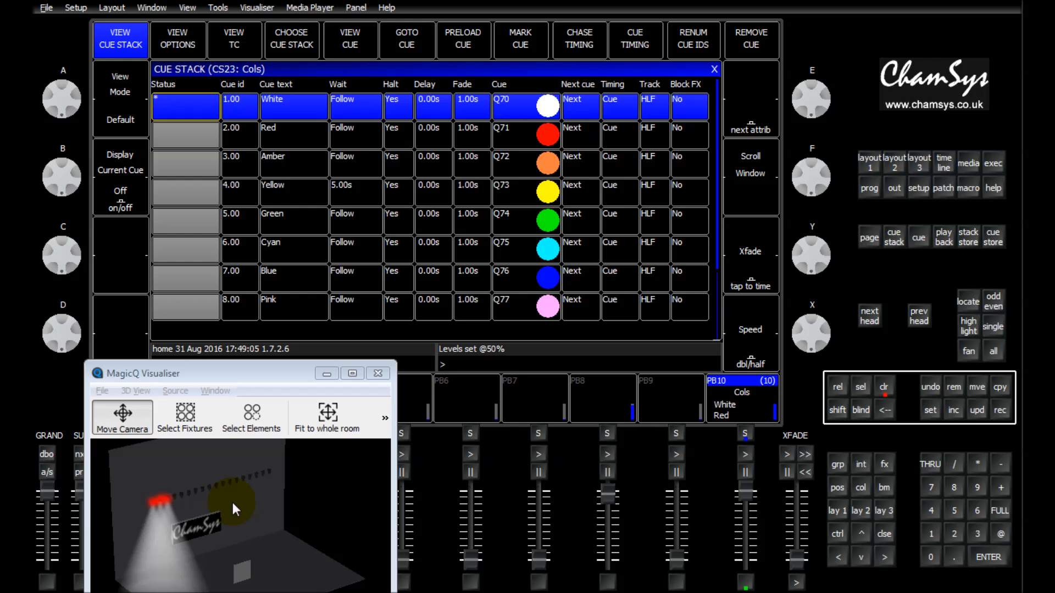
Record the current look as the first cue on playback 8 and set head 1 to full intensity
click(999, 412)
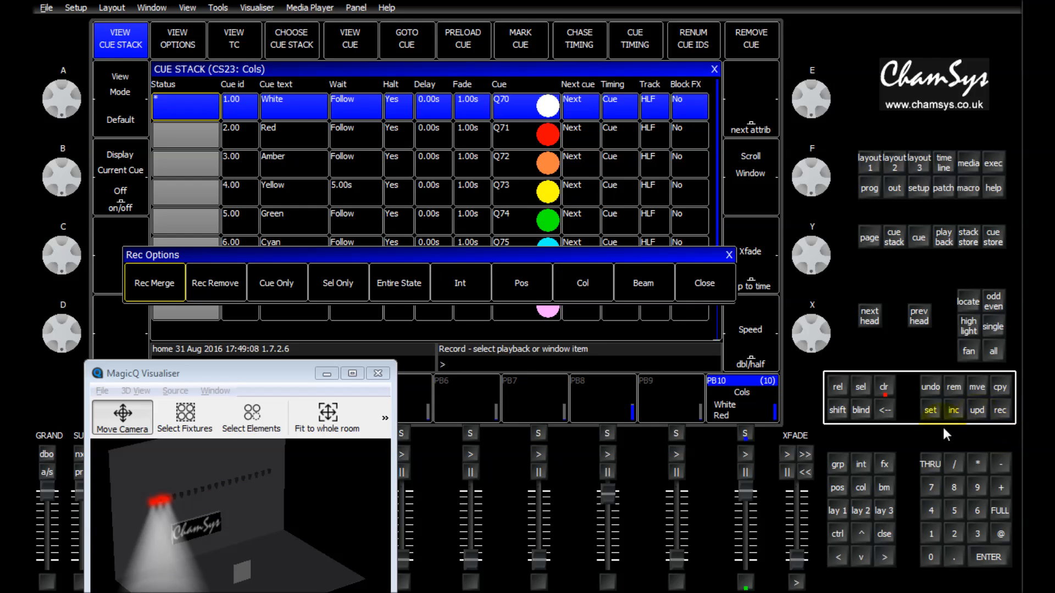
click(598, 406)
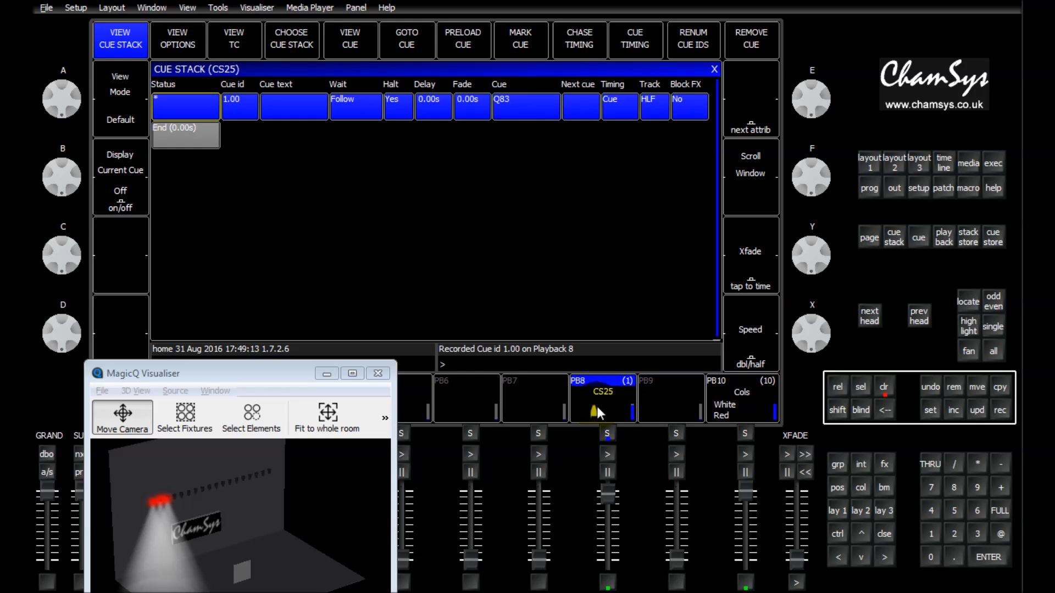
click(931, 536)
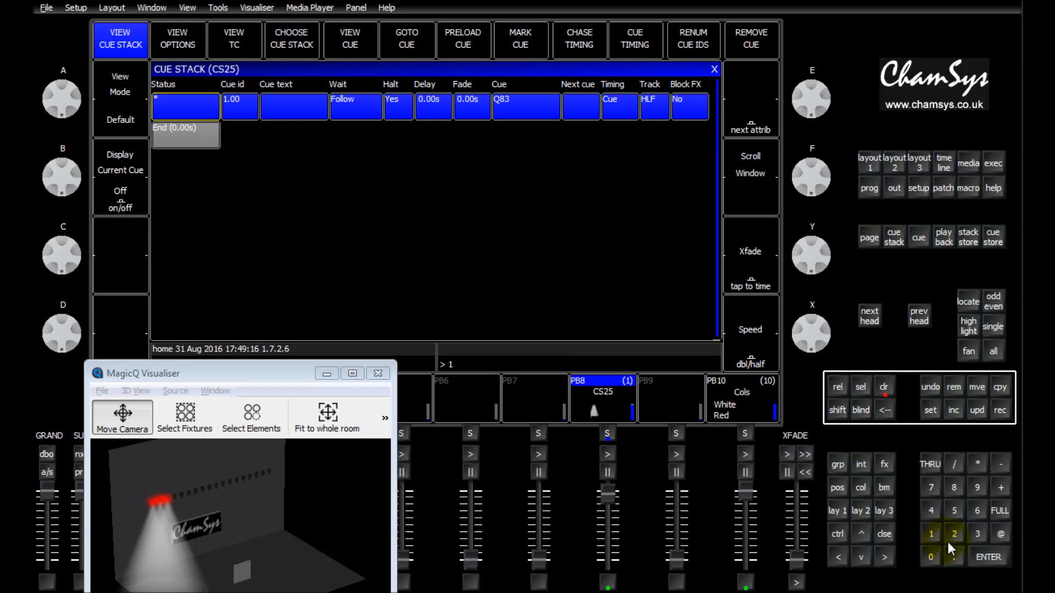
click(995, 511)
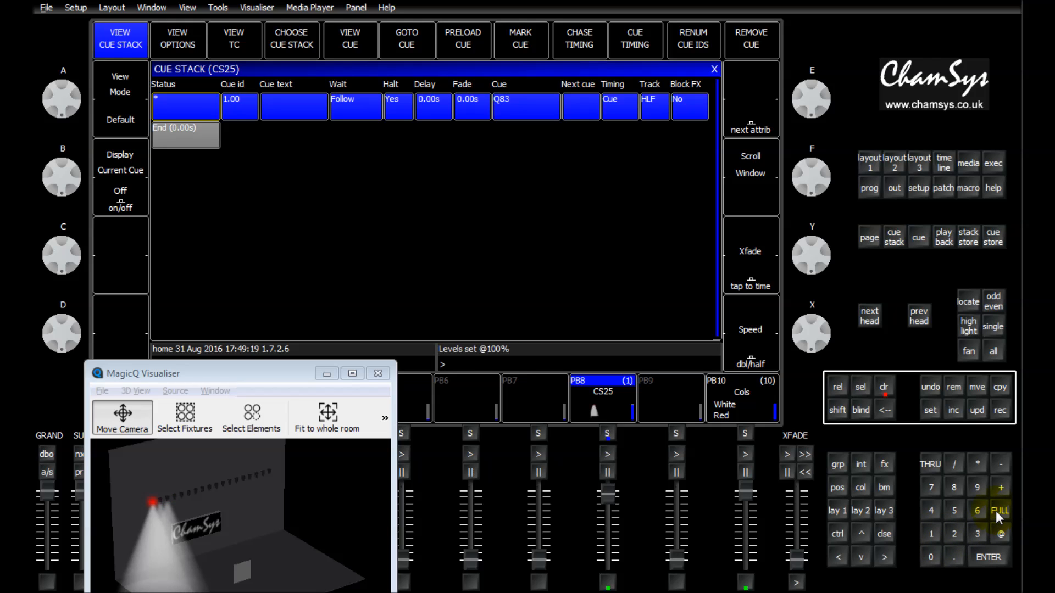
Set head 3's intensity to 0% and record the look as the second cue on playback 8
click(869, 318)
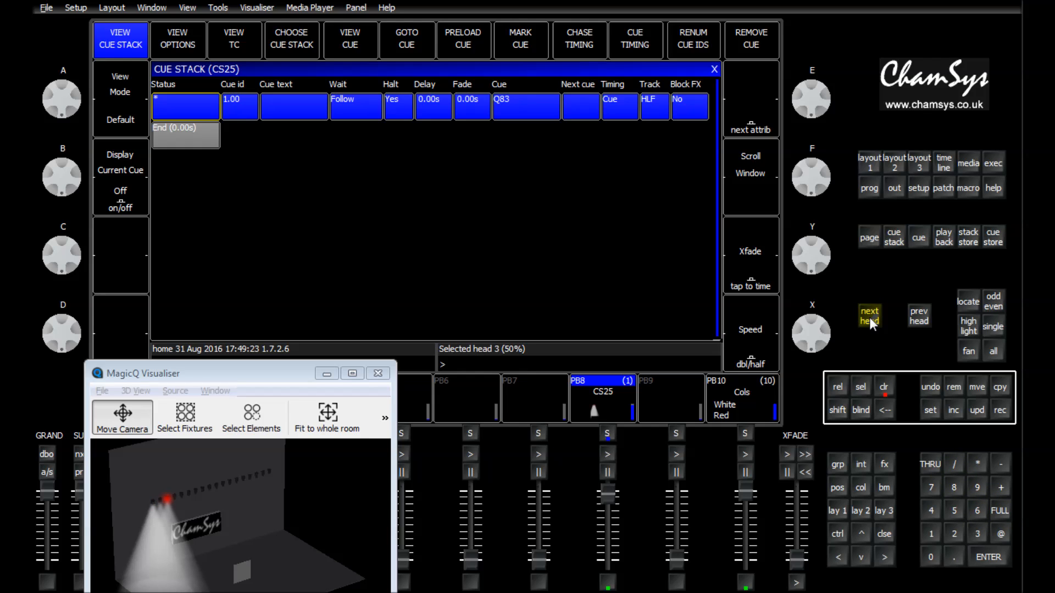
click(998, 534)
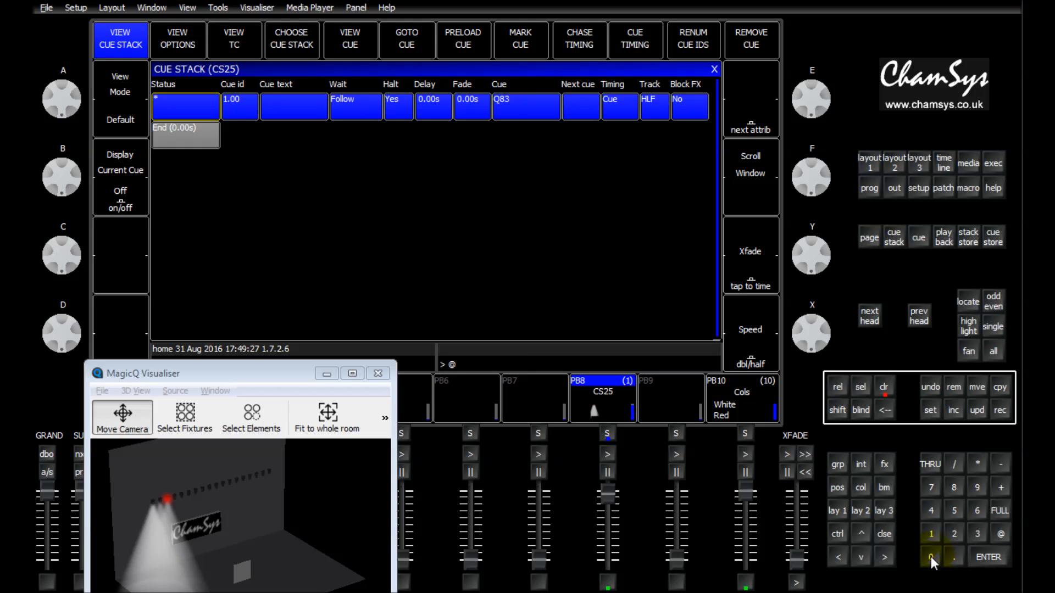
click(928, 556)
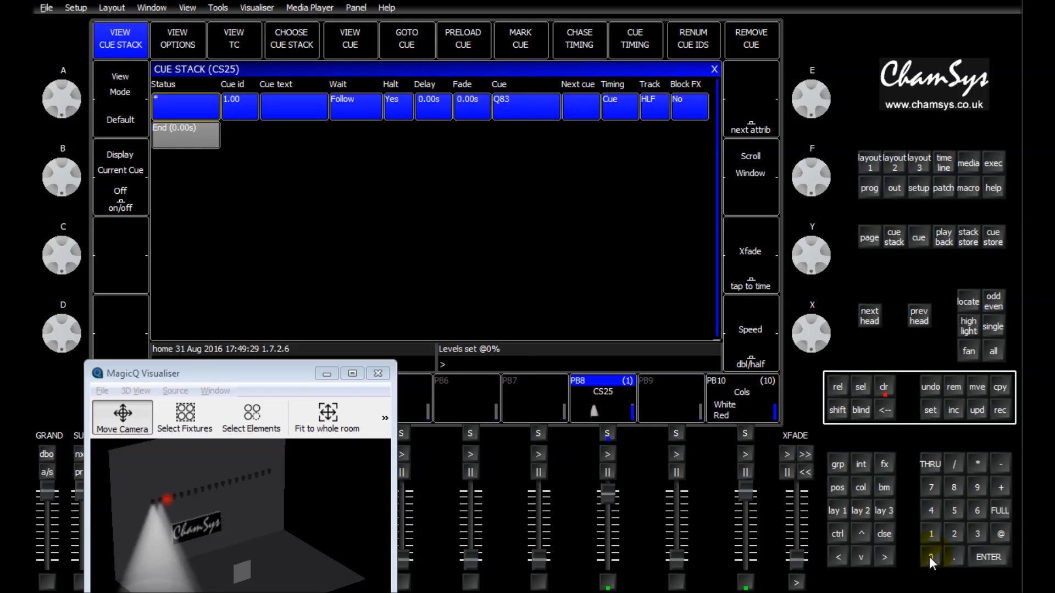
click(981, 459)
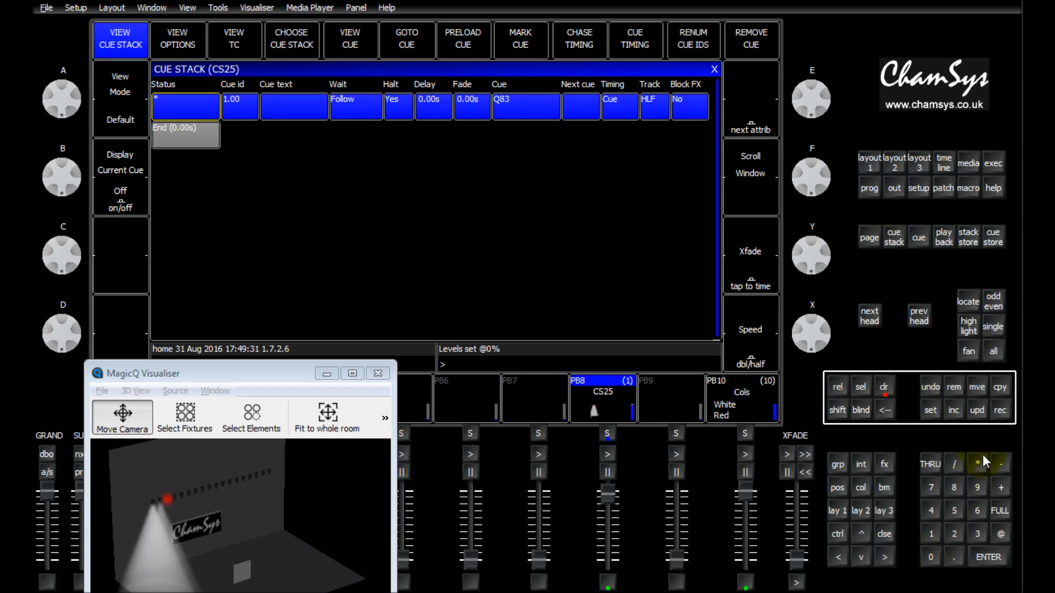
click(1000, 411)
click(622, 414)
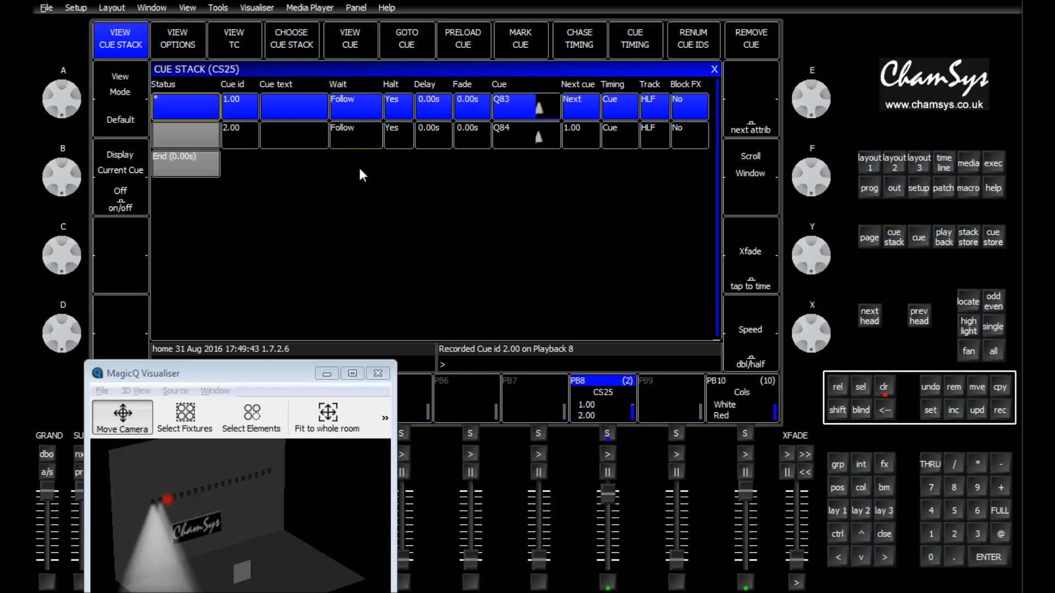
Clear the programmer, bring playback 8 up and run its stack onward to the second cue
click(884, 387)
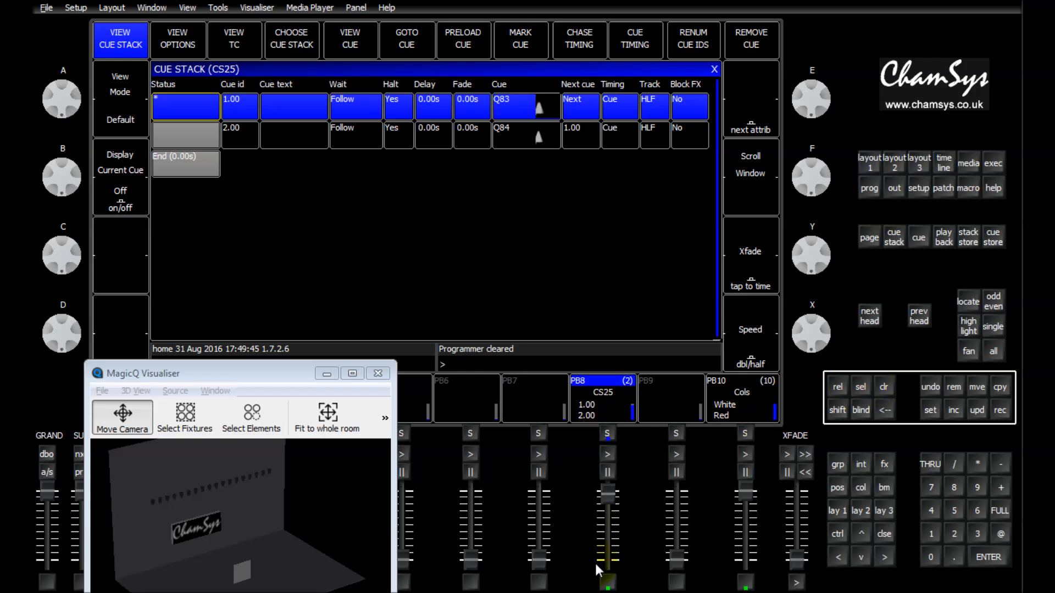
drag(609, 506, 617, 480)
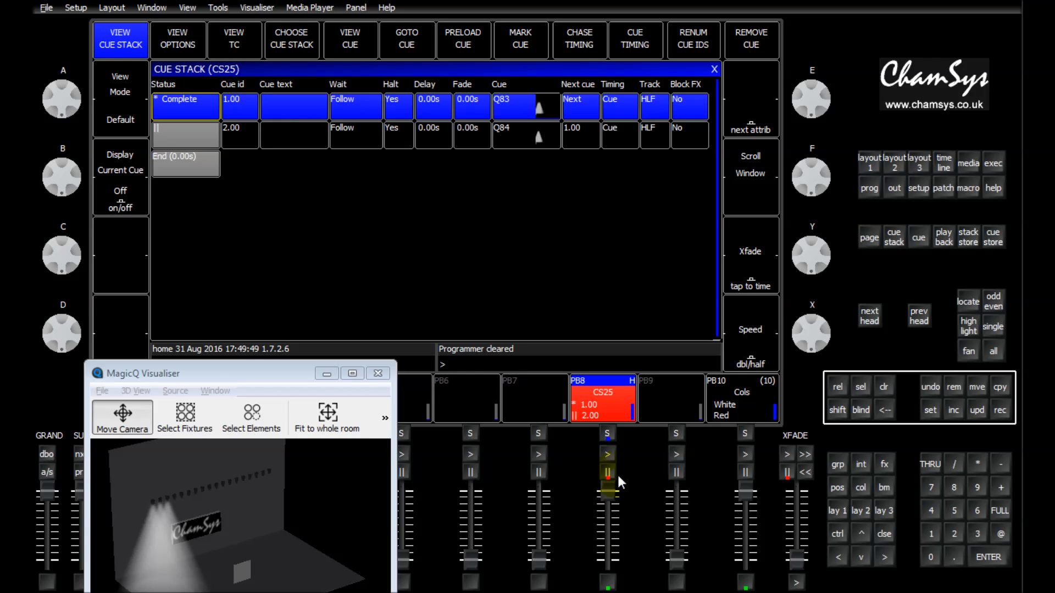
click(608, 452)
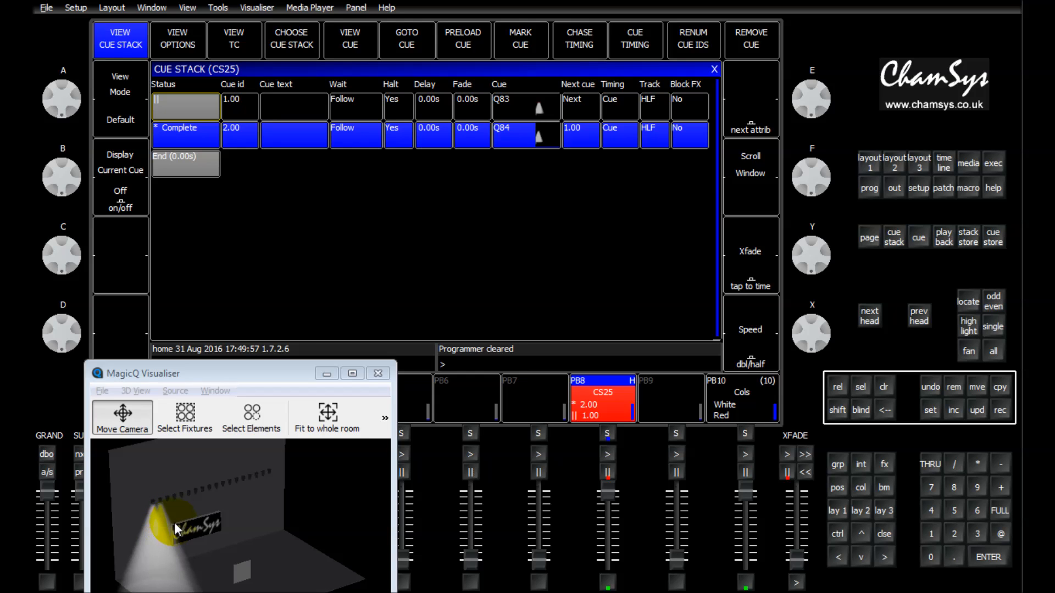
Reposition the Visualiser camera close to the first heads to examine their beams
drag(174, 523, 252, 503)
scroll(251, 504, down, 5)
drag(246, 506, 79, 483)
mouse_move(239, 500)
mouse_down()
mouse_move(278, 537)
mouse_move(294, 575)
mouse_move(234, 530)
mouse_move(222, 502)
mouse_up()
scroll(222, 502, up, 7)
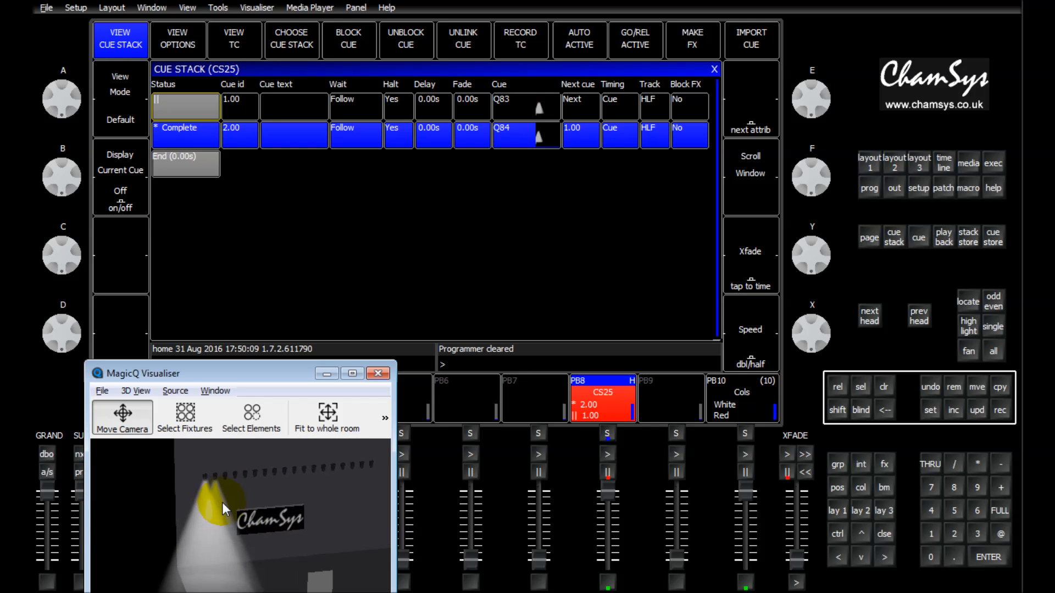
scroll(222, 502, up, 2)
drag(222, 502, 236, 521)
scroll(237, 520, down, 1)
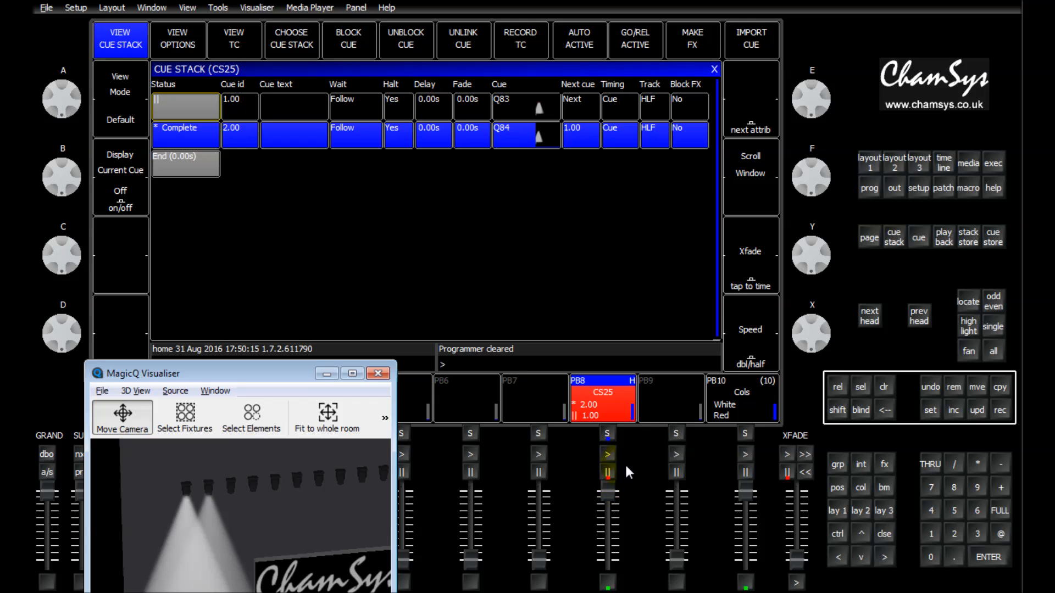
Set the wait of playback 8's second cue to 5 seconds
click(357, 137)
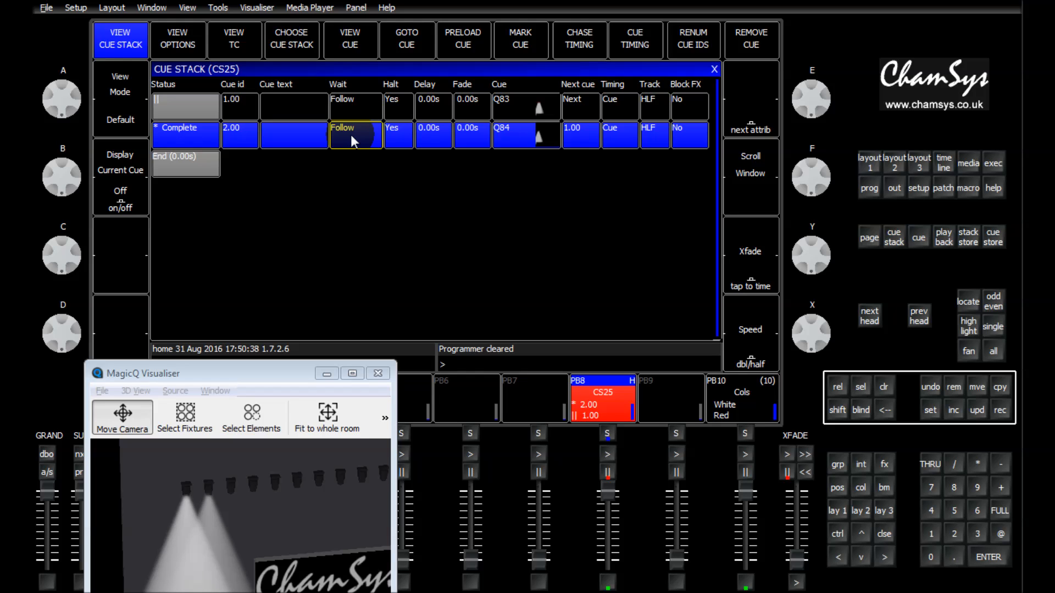
text(5)
key(Return)
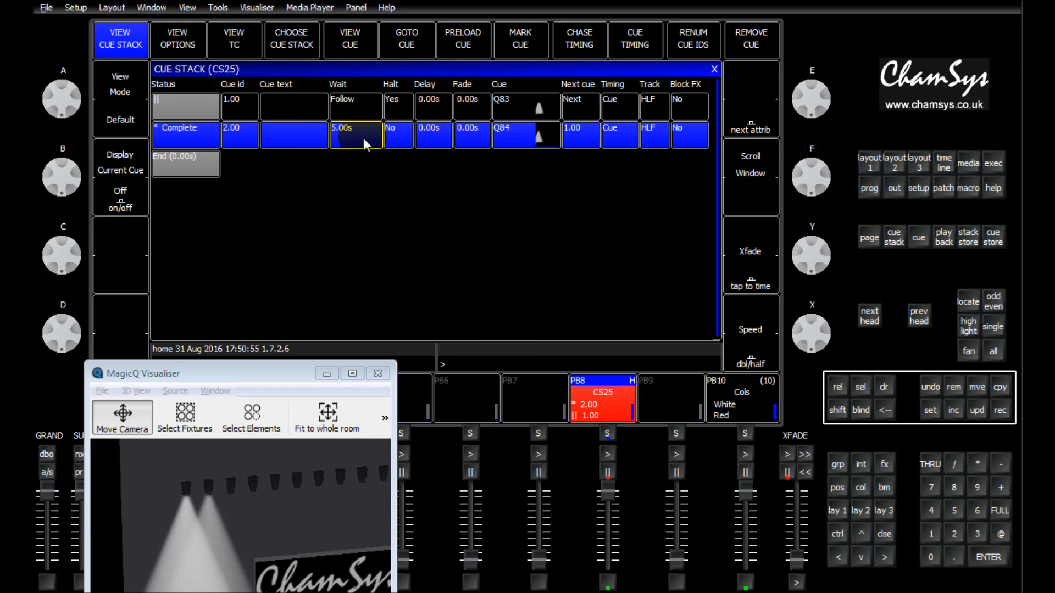
Give the first cue a split fade of 3/0 seconds and replace it with a plain 3-second fade
click(471, 115)
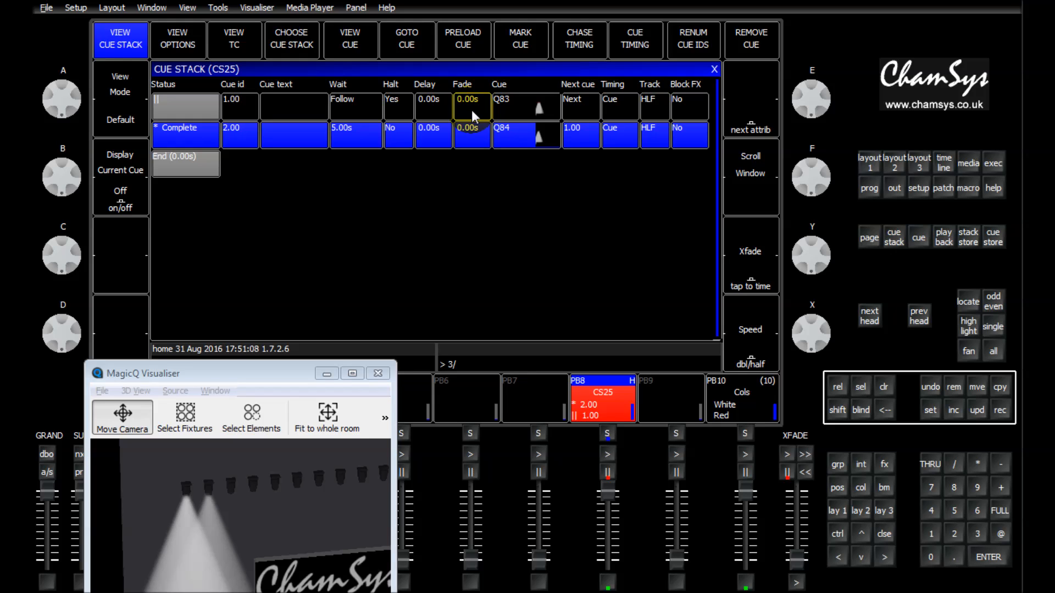
text(0)
key(Return)
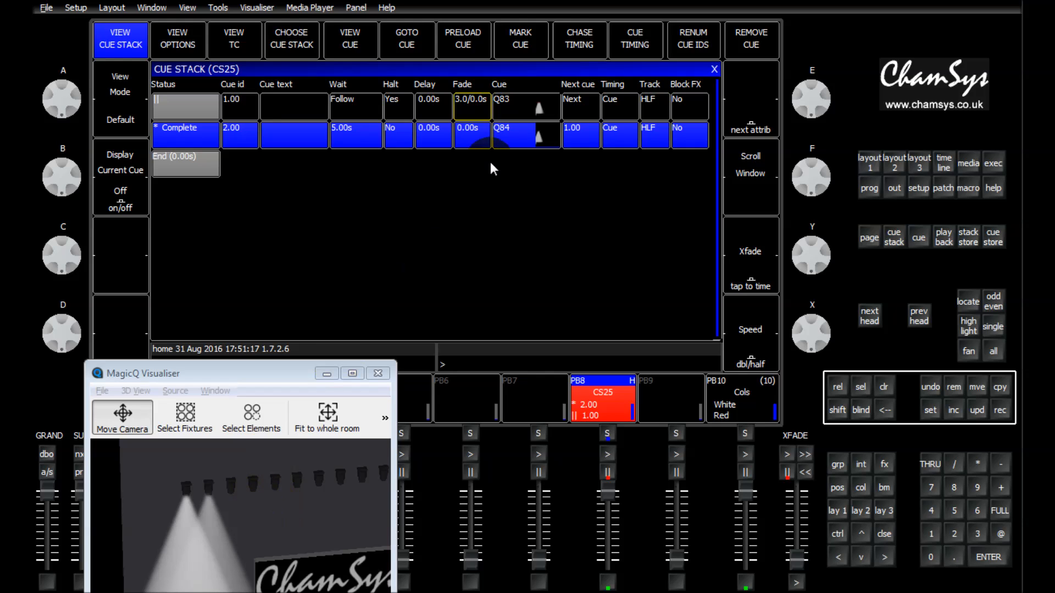
text(0)
click(475, 107)
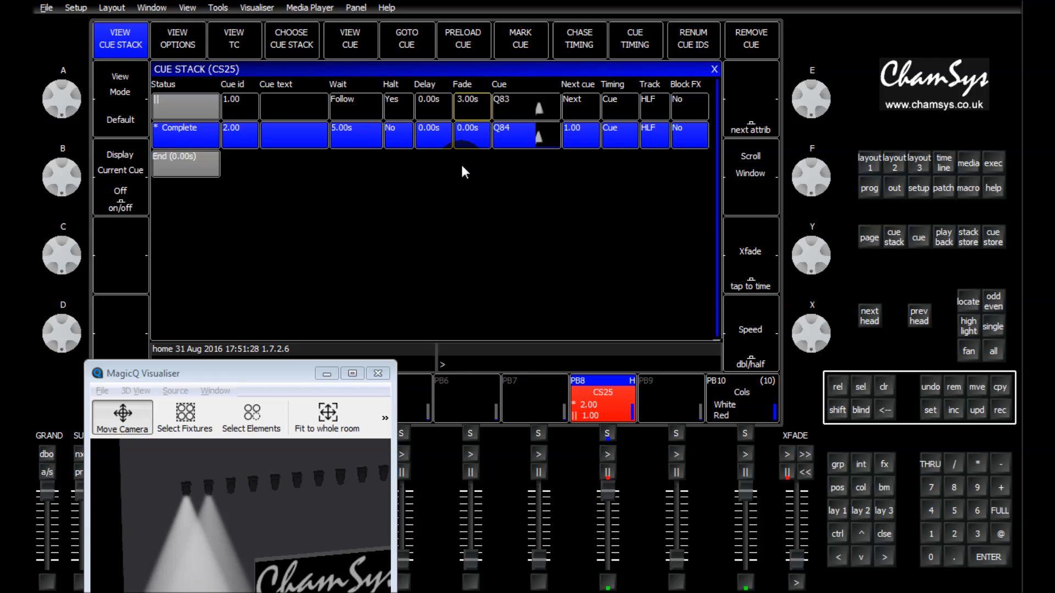
Set the second cue's split fade to 0/4 seconds and its split delay to 1/3 seconds
click(468, 139)
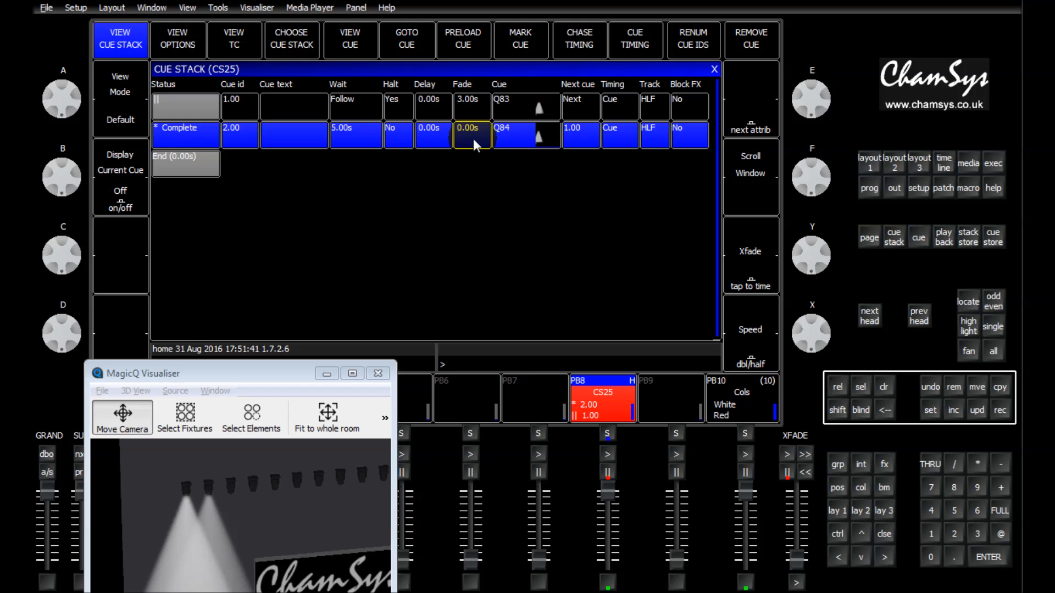
text(0)
text(4)
key(Return)
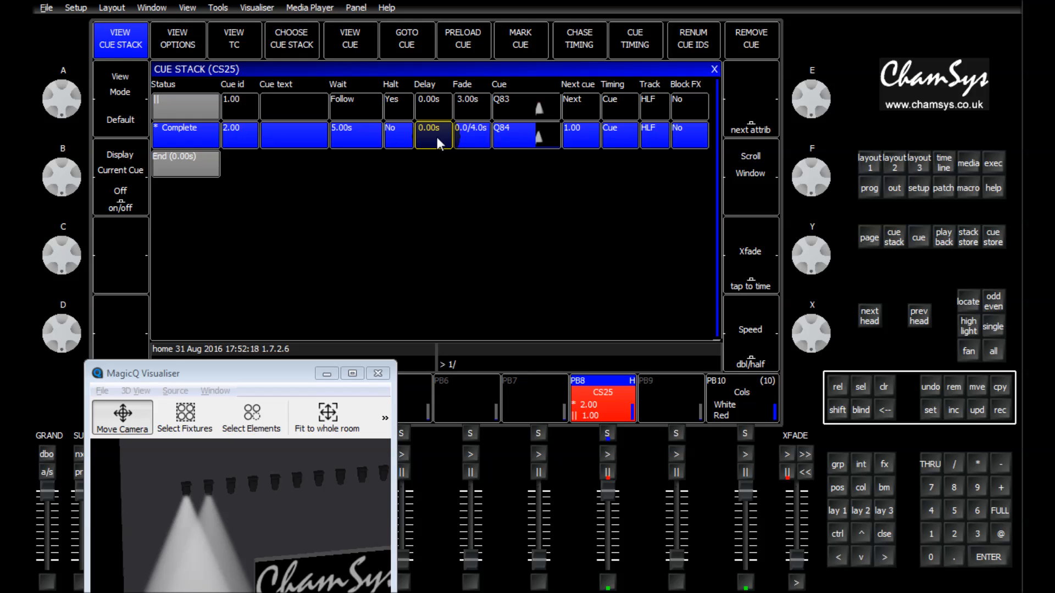
text(3)
key(Return)
Bring playback 8 down and back up, and run both cues to demonstrate their timing
drag(610, 493, 608, 559)
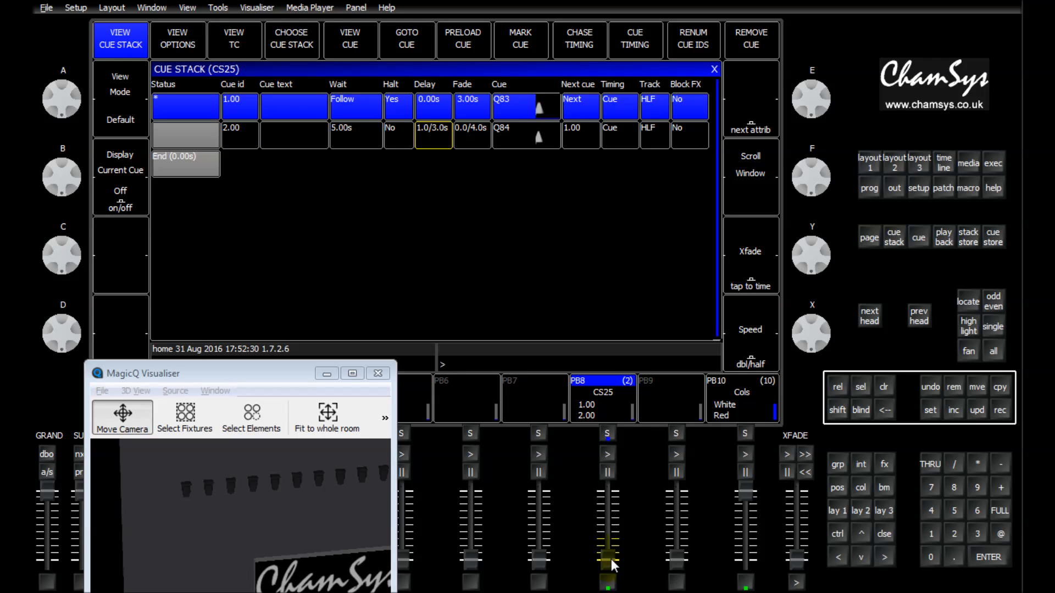
drag(611, 559, 625, 420)
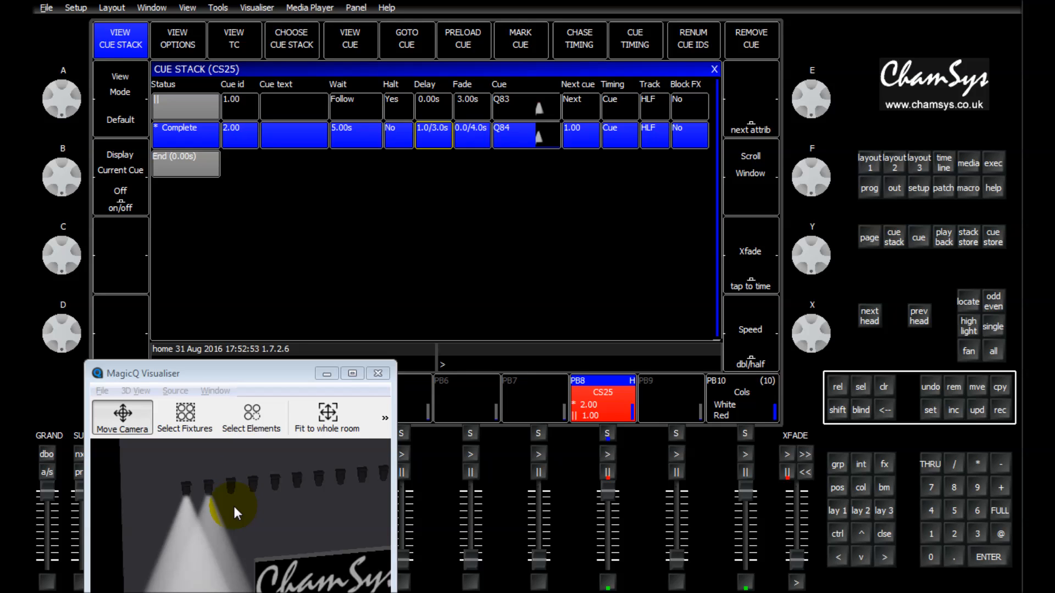
mouse_move(608, 492)
mouse_down()
mouse_move(620, 586)
mouse_move(611, 483)
mouse_up()
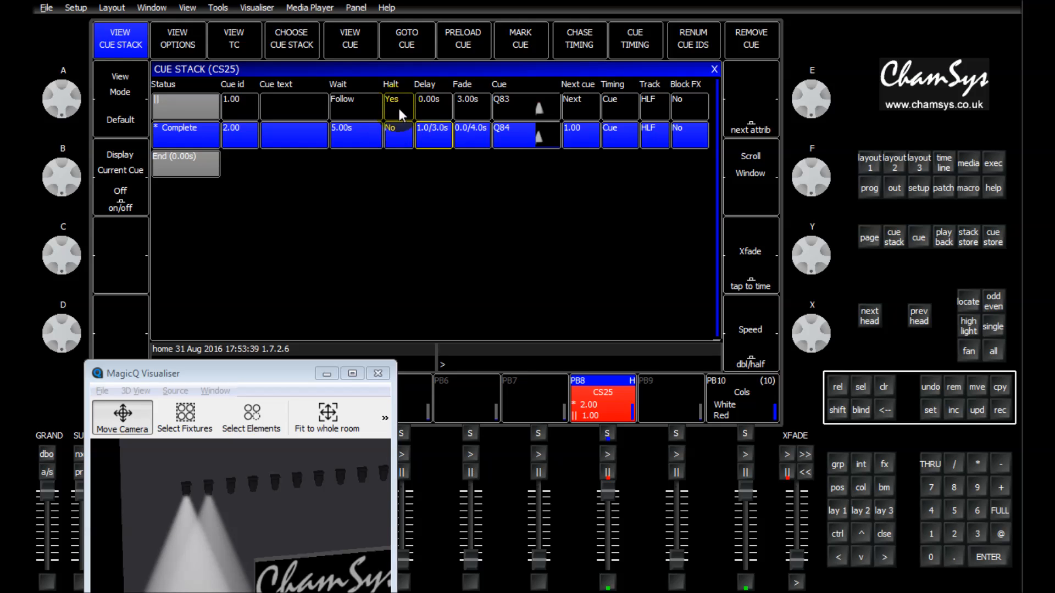
Examine the halt type options for the second cue and cancel without choosing one
click(401, 138)
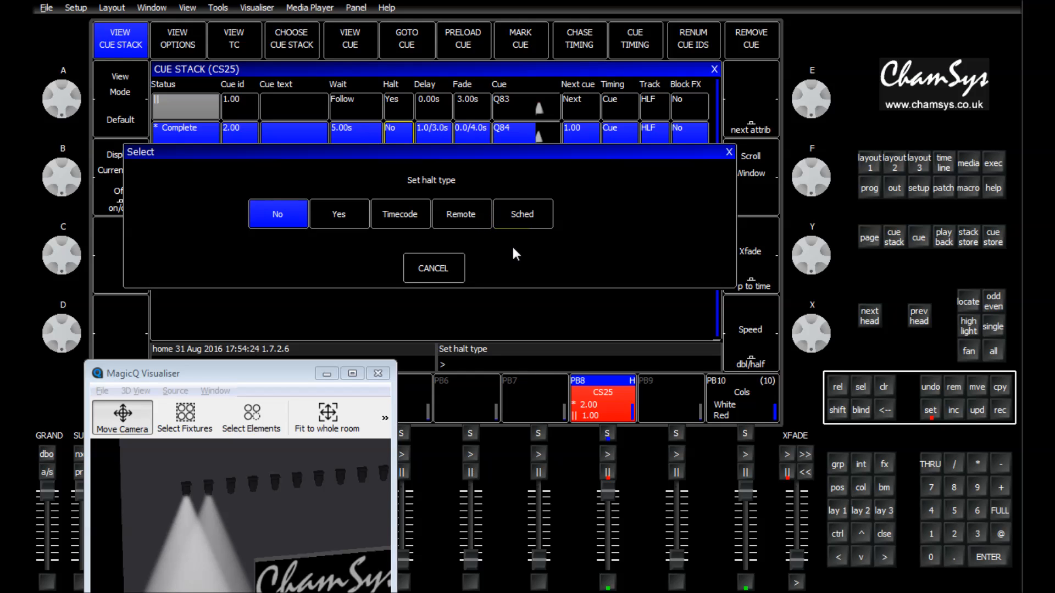
click(429, 268)
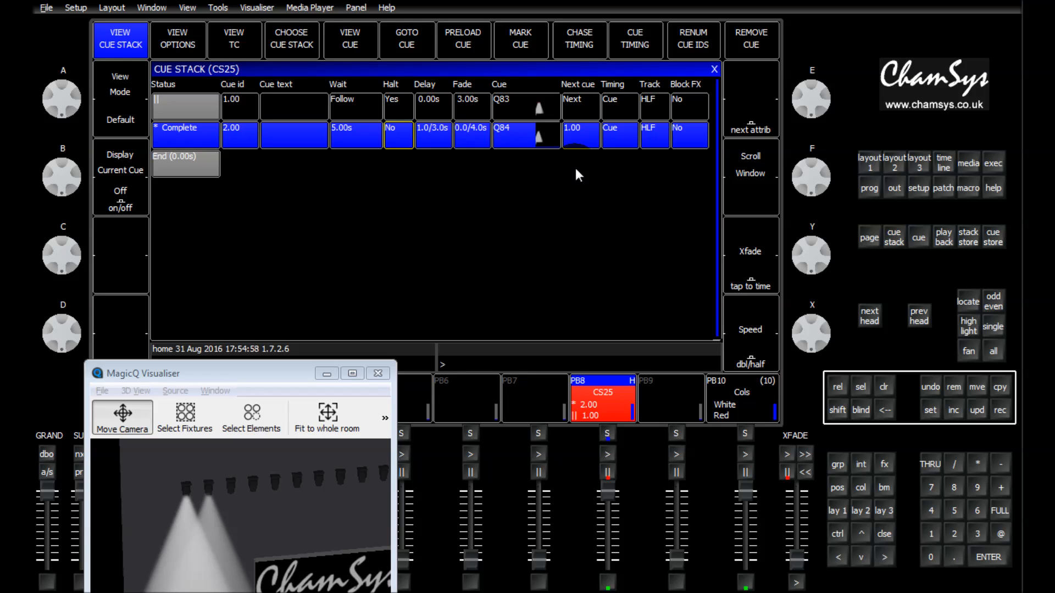
Swap playback 8 for the Cols playback 10 and bring the All MacViper group to 100% intensity
drag(594, 503, 638, 572)
mouse_move(749, 487)
mouse_down()
mouse_move(747, 537)
mouse_move(747, 468)
mouse_up()
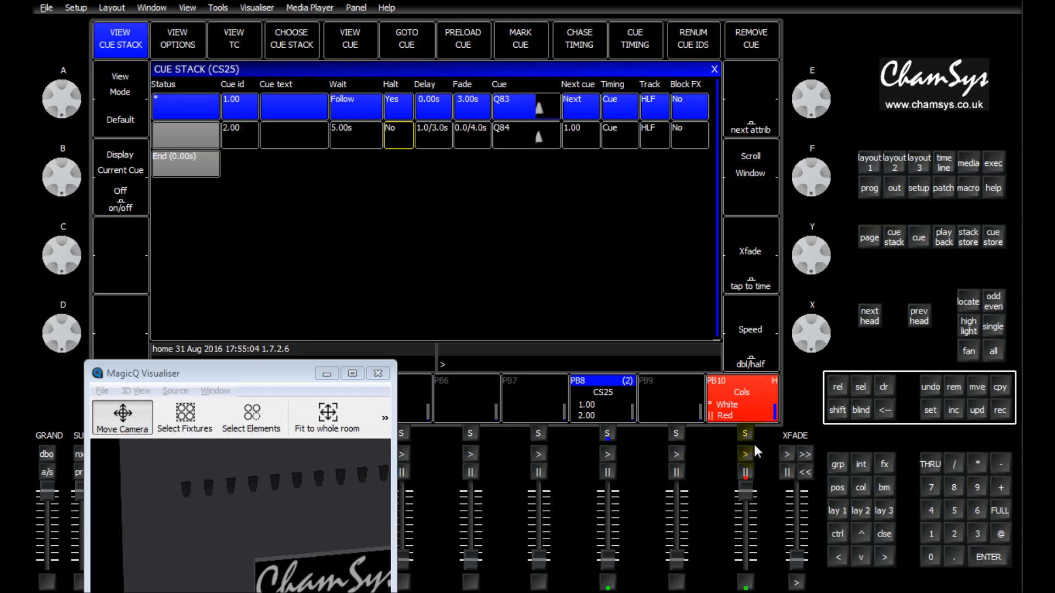
click(868, 165)
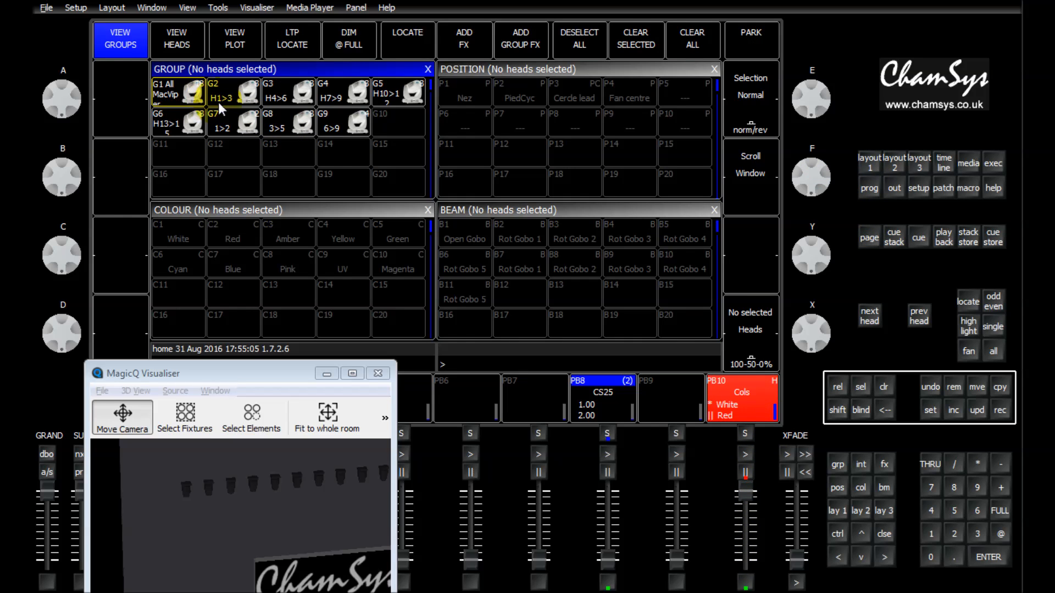
click(192, 97)
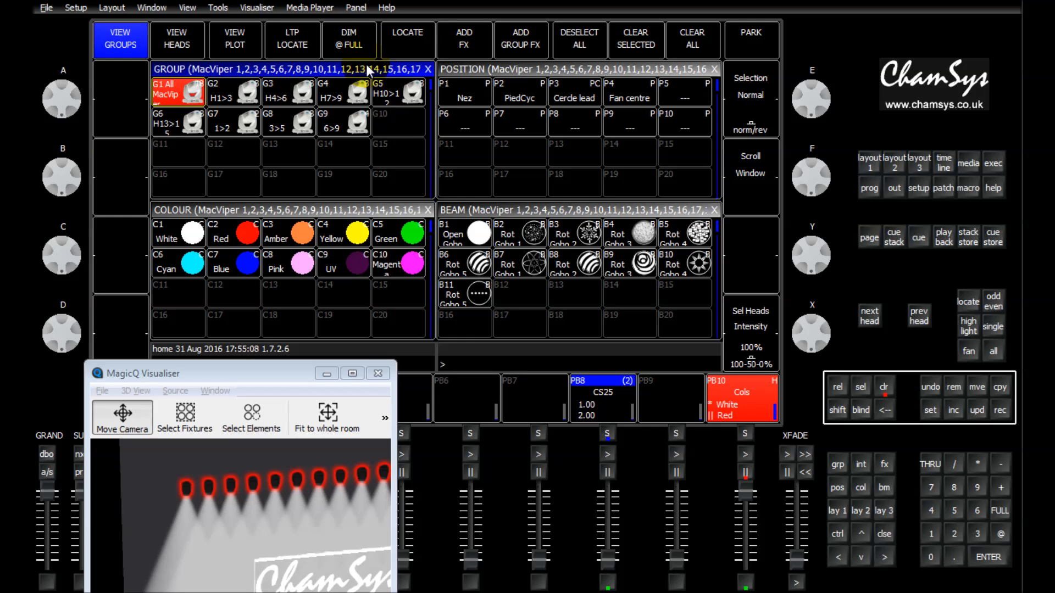
mouse_move(214, 474)
mouse_down()
mouse_move(269, 528)
mouse_move(318, 517)
mouse_move(204, 461)
mouse_up()
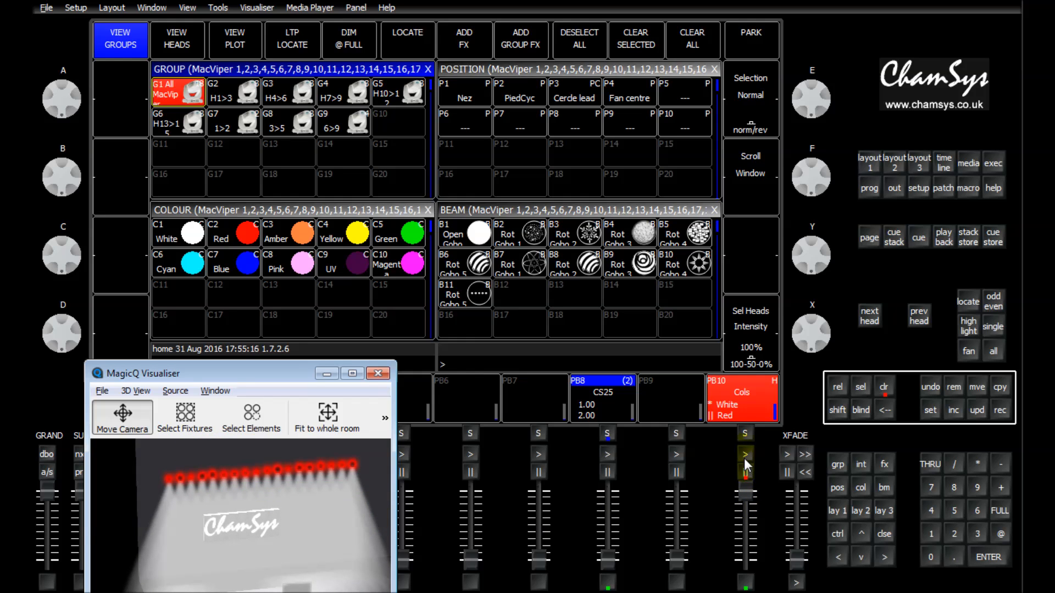
Show the Cols cue stack of playback 10 and run it onward through Red to Amber
click(746, 414)
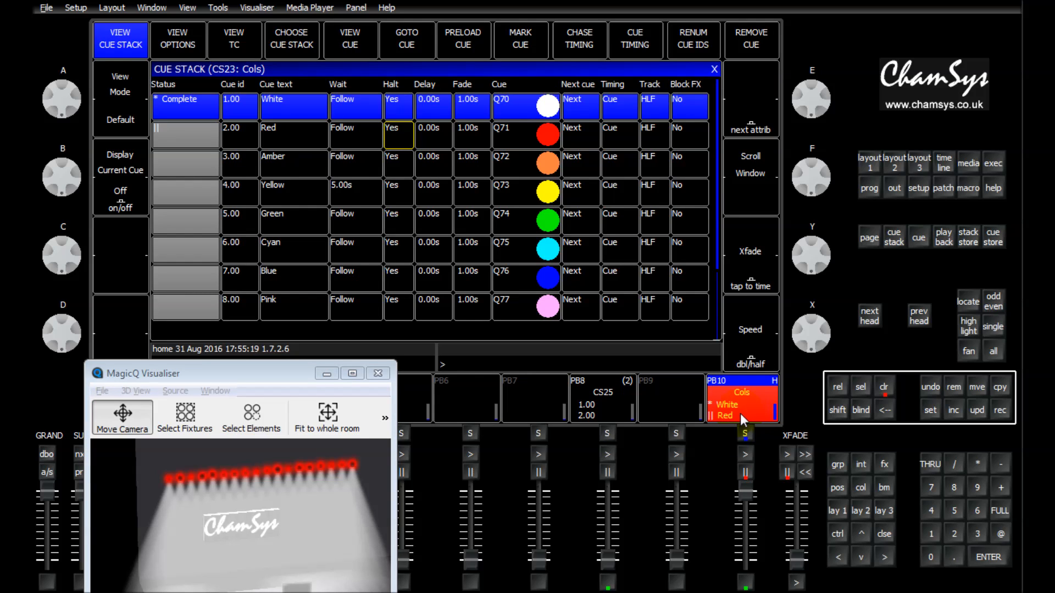
click(745, 455)
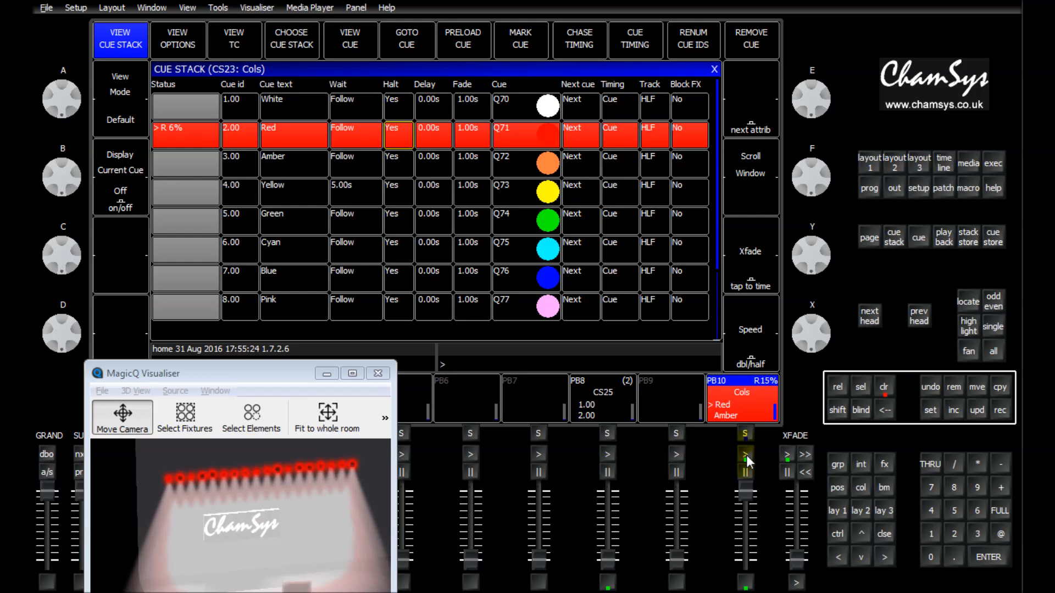
click(745, 455)
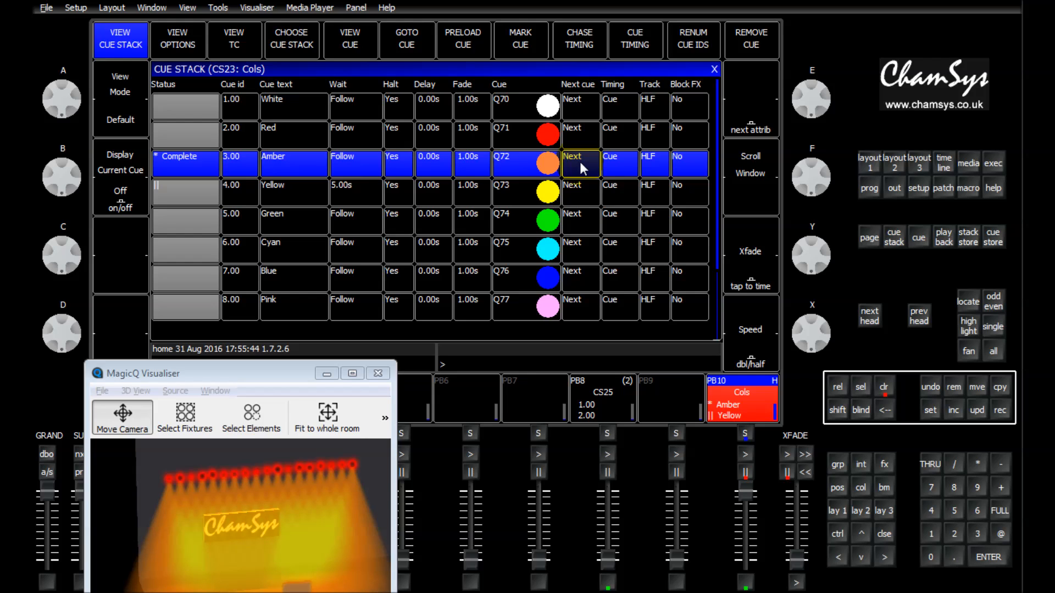
Set the Amber cue's next cue to 7.00, step the Cols stack back to Red and run the Amber cue again
click(214, 271)
click(578, 168)
key(Return)
click(744, 474)
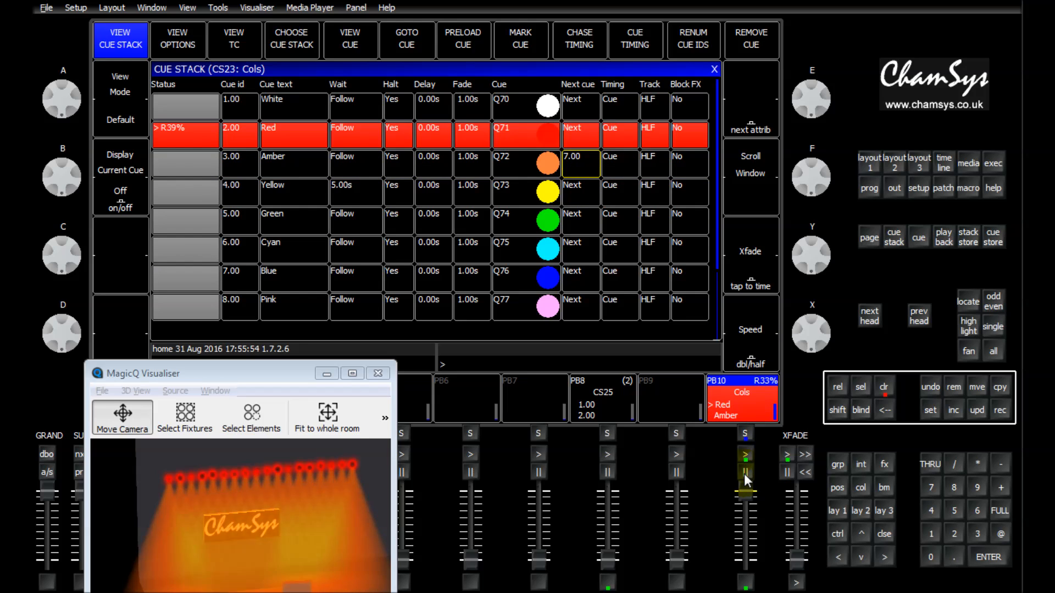
click(745, 456)
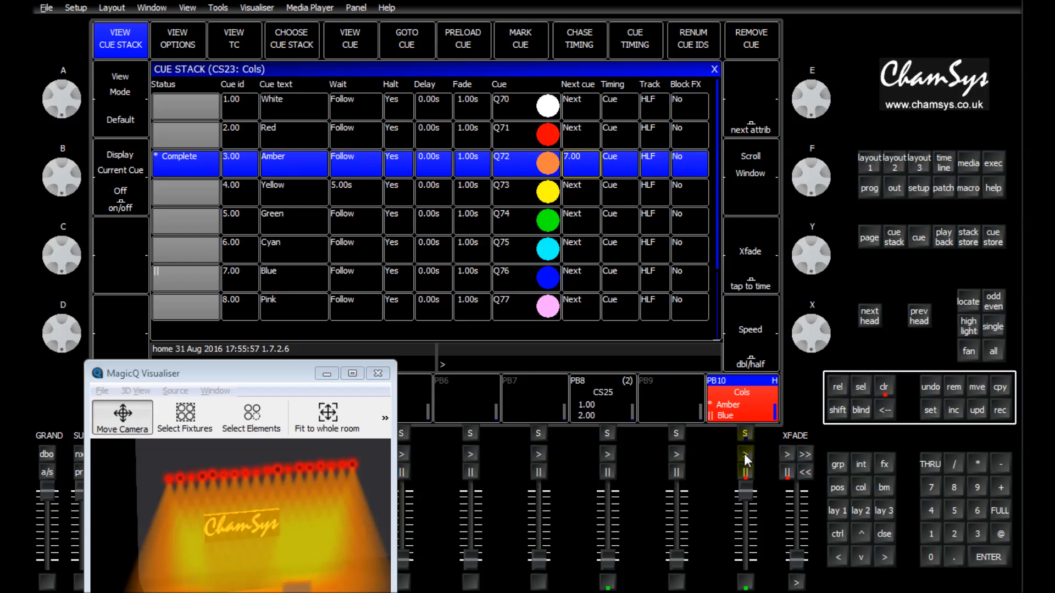
Run the Cols stack of playback 10 on from Amber to Blue
click(744, 456)
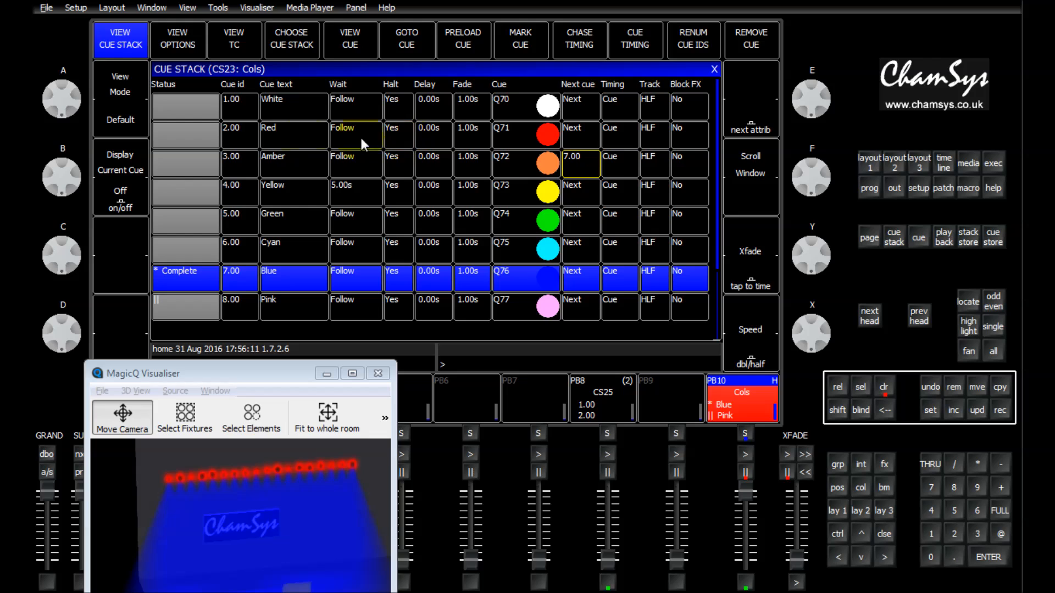
click(220, 170)
click(571, 276)
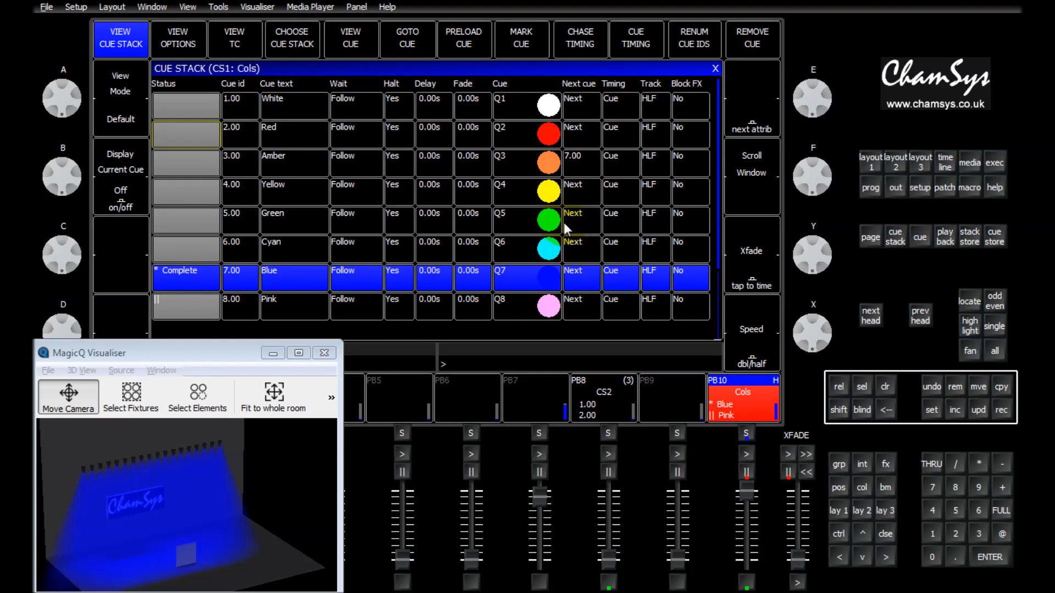
Reset the Amber cue's next cue to Next and set the Blue cue's next cue to 3.00
click(577, 164)
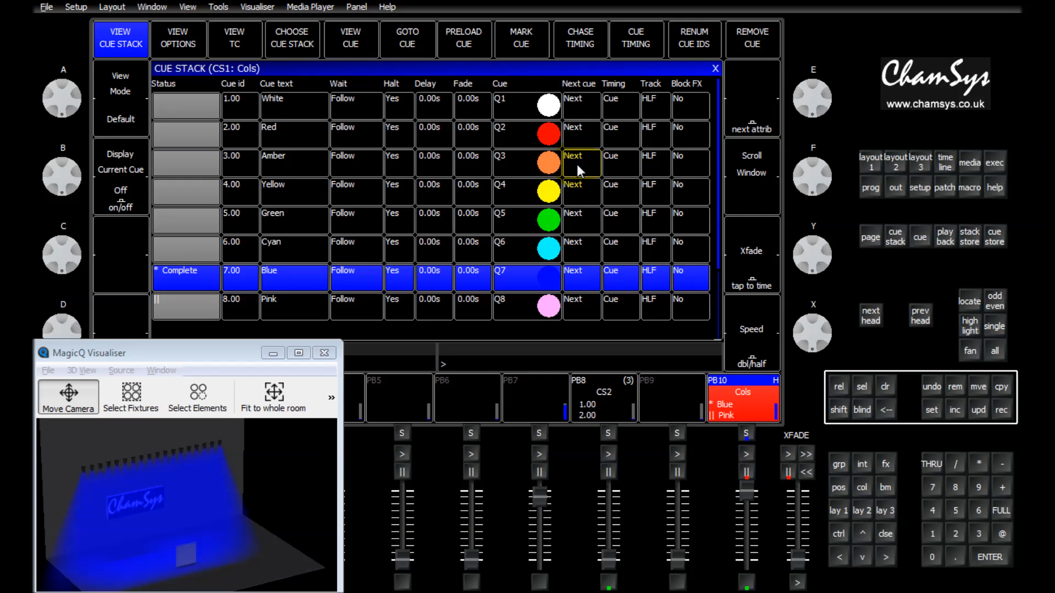
click(578, 275)
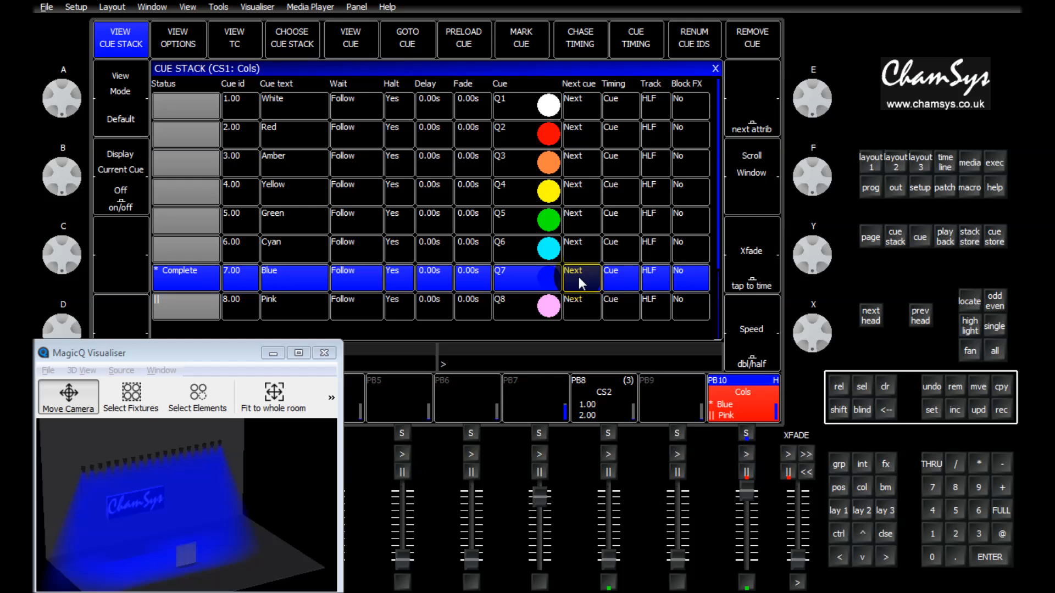
key(Return)
Jump to the White cue and run the Cols stack forward through Red and repeatedly around the Amber-to-Blue loop
click(176, 110)
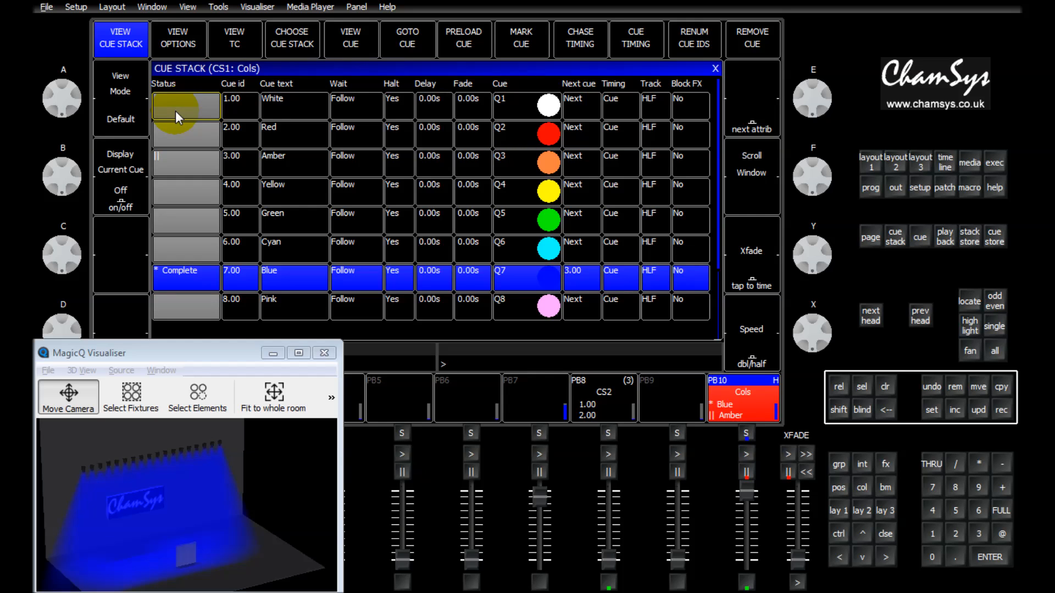
click(409, 38)
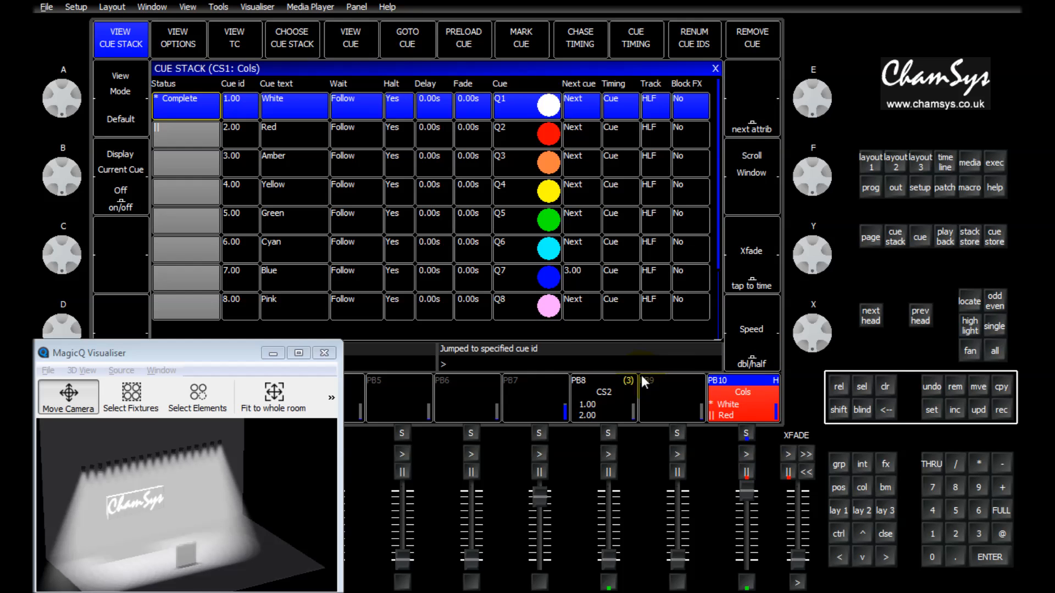
click(746, 455)
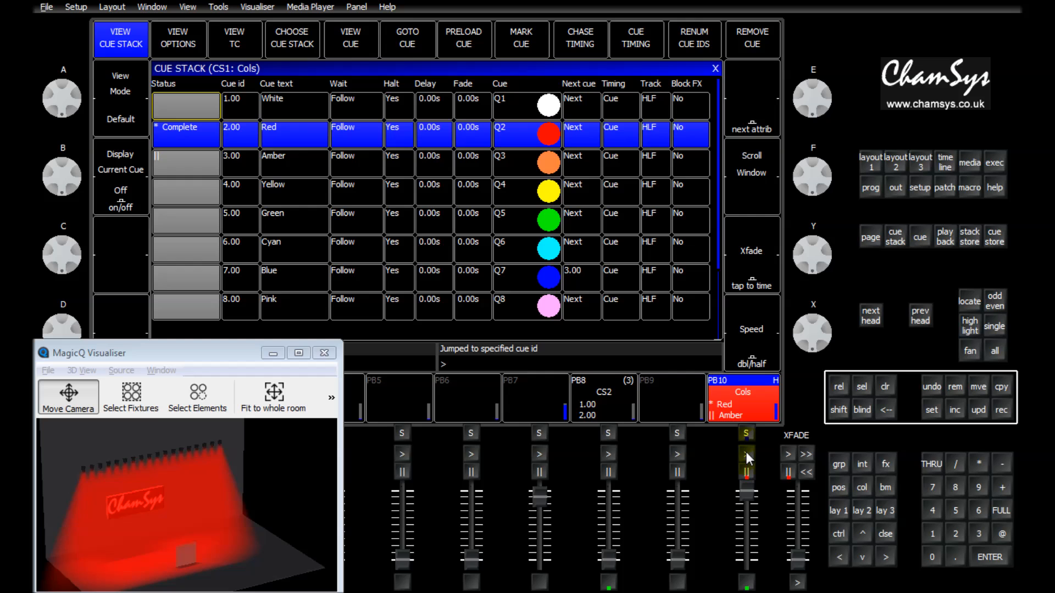
click(747, 455)
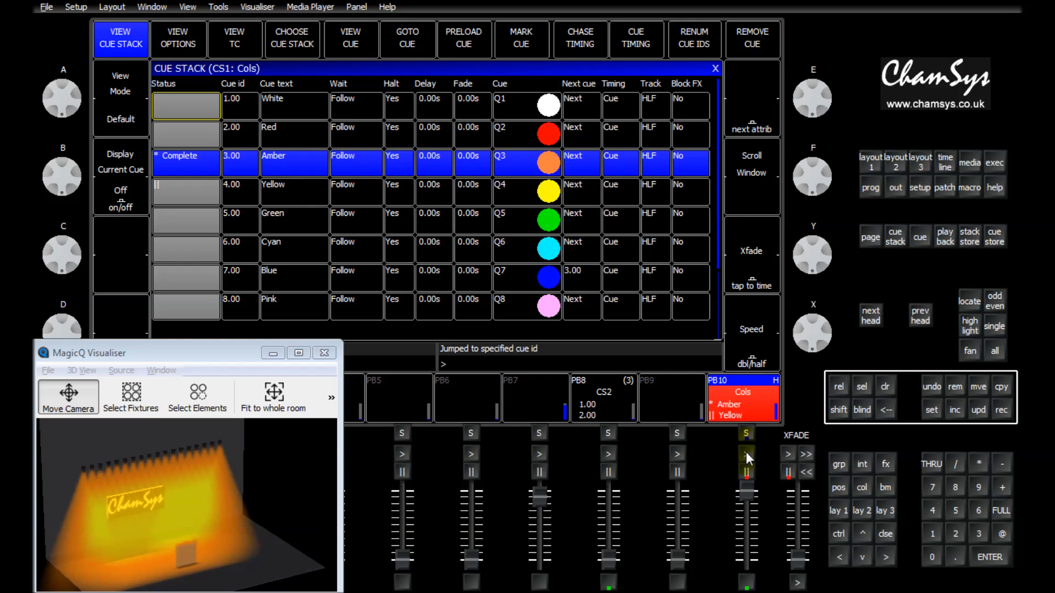
click(746, 455)
click(746, 455)
click(746, 455)
click(746, 455)
click(746, 455)
click(746, 455)
click(747, 454)
click(746, 455)
click(746, 455)
click(746, 454)
click(746, 455)
click(746, 455)
click(747, 454)
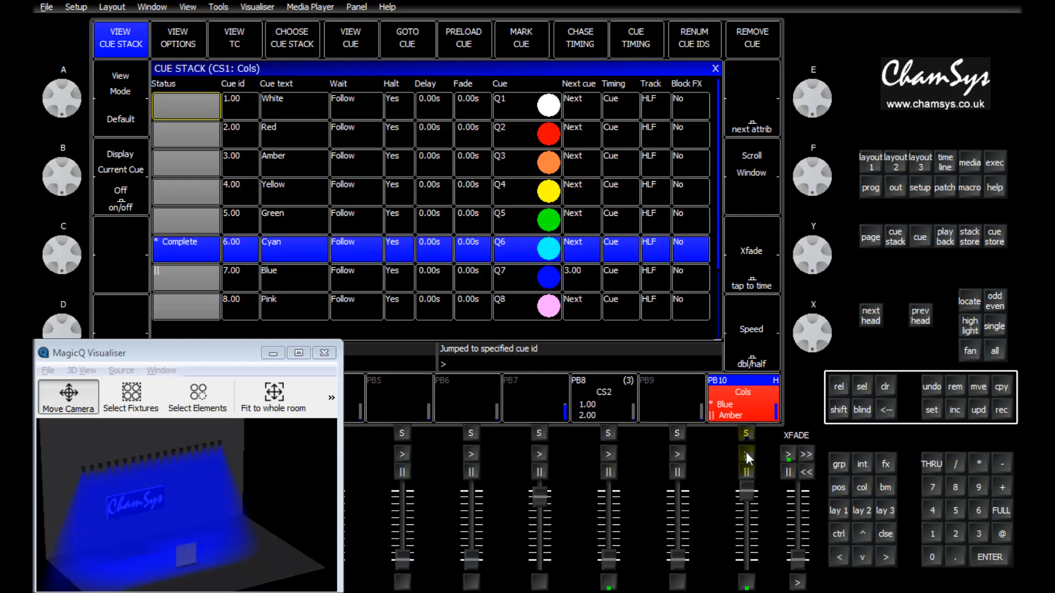
click(746, 455)
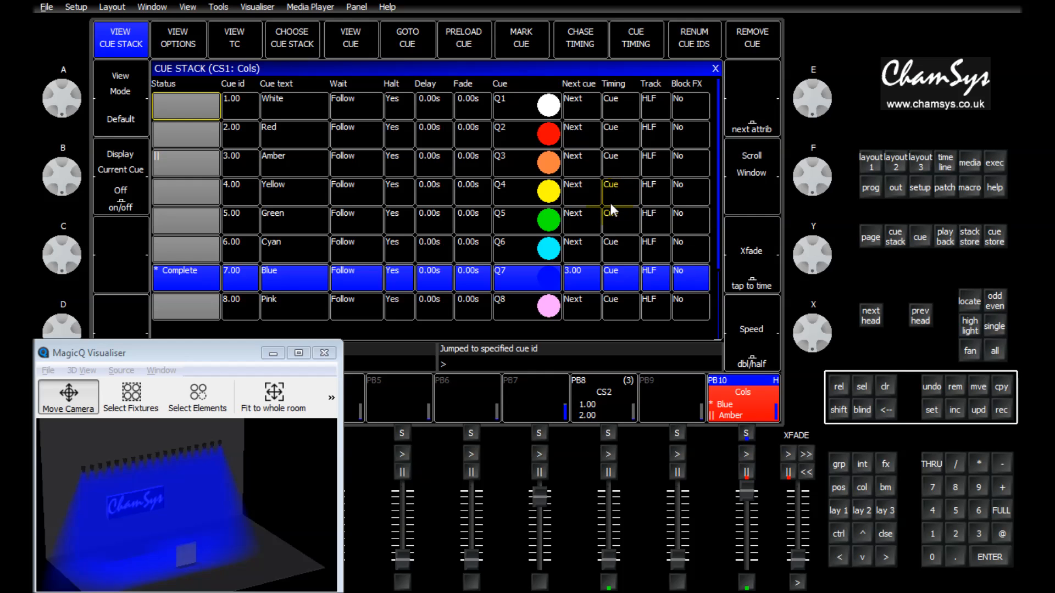
Set the timing of the Amber, Yellow and Green cues to Chase
drag(612, 165, 618, 199)
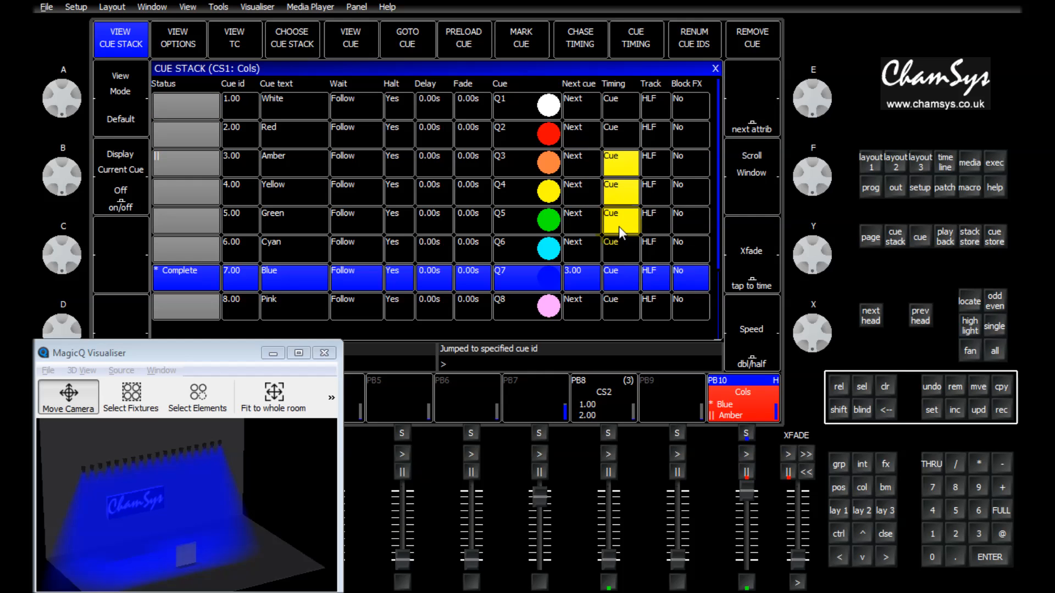
click(988, 553)
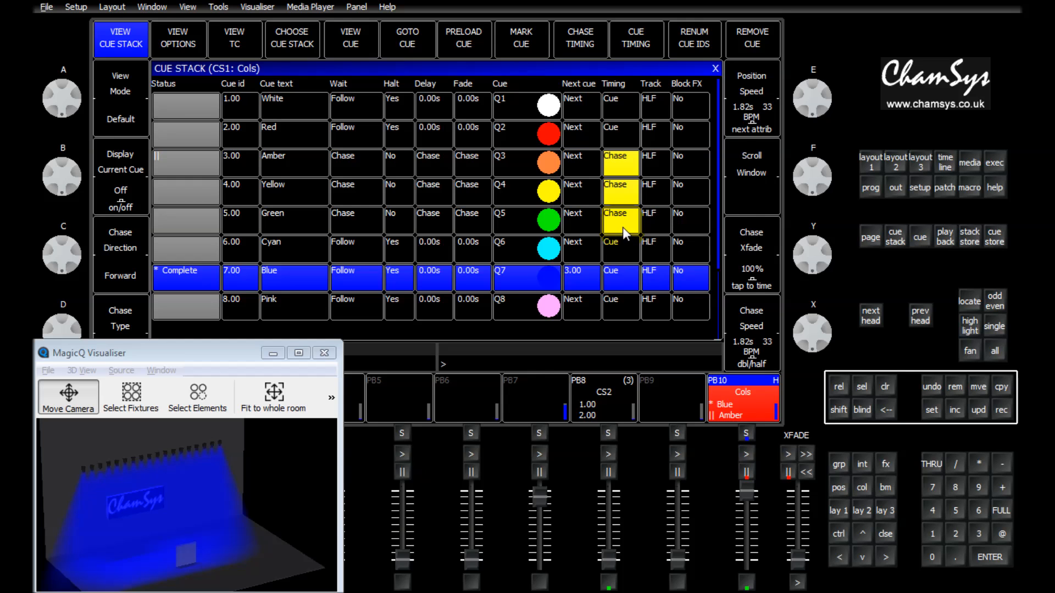
Jump to the White cue and run the Cols stack through Red and the chase-timed cues to Green
click(239, 131)
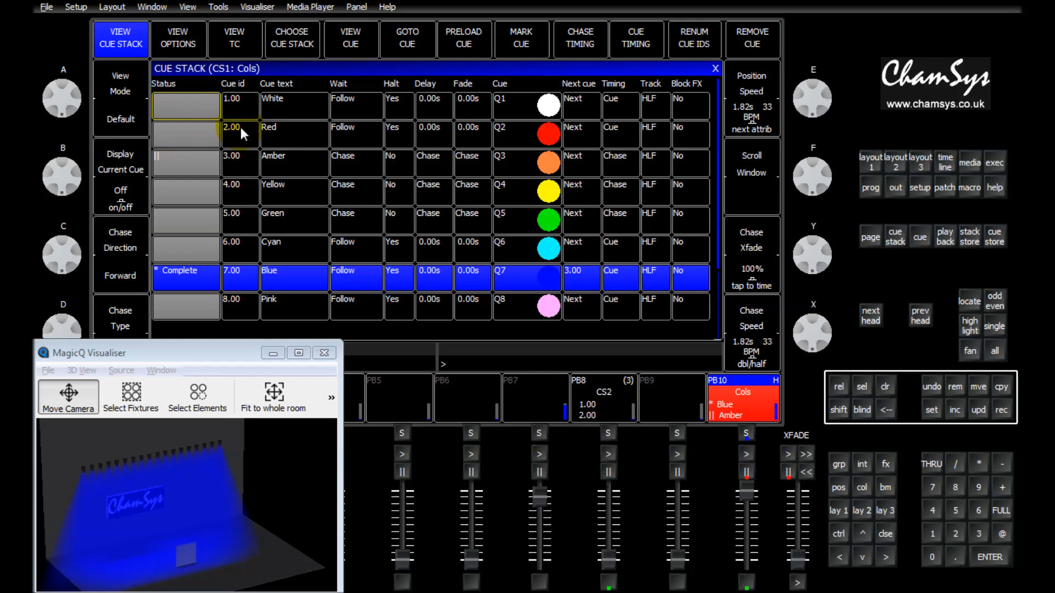
click(410, 54)
click(435, 128)
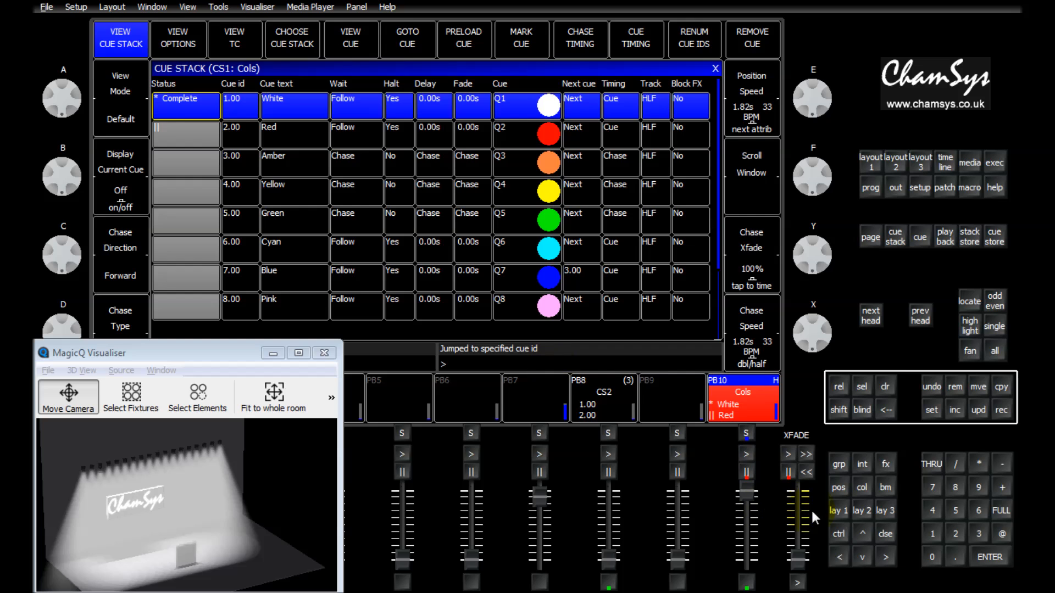
click(746, 456)
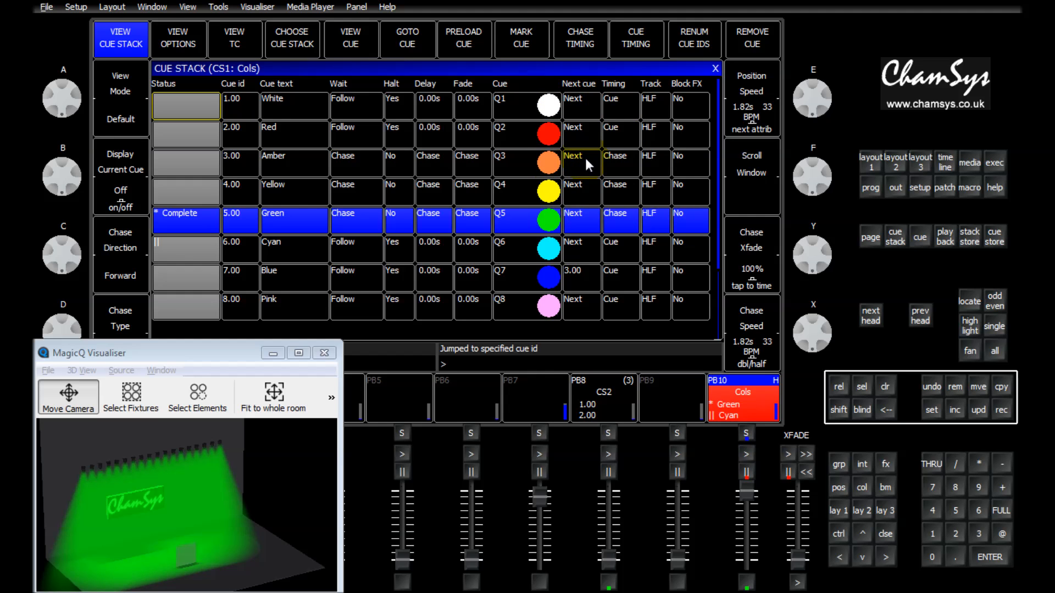
Set the Green cue's next cue to 3.00
click(580, 224)
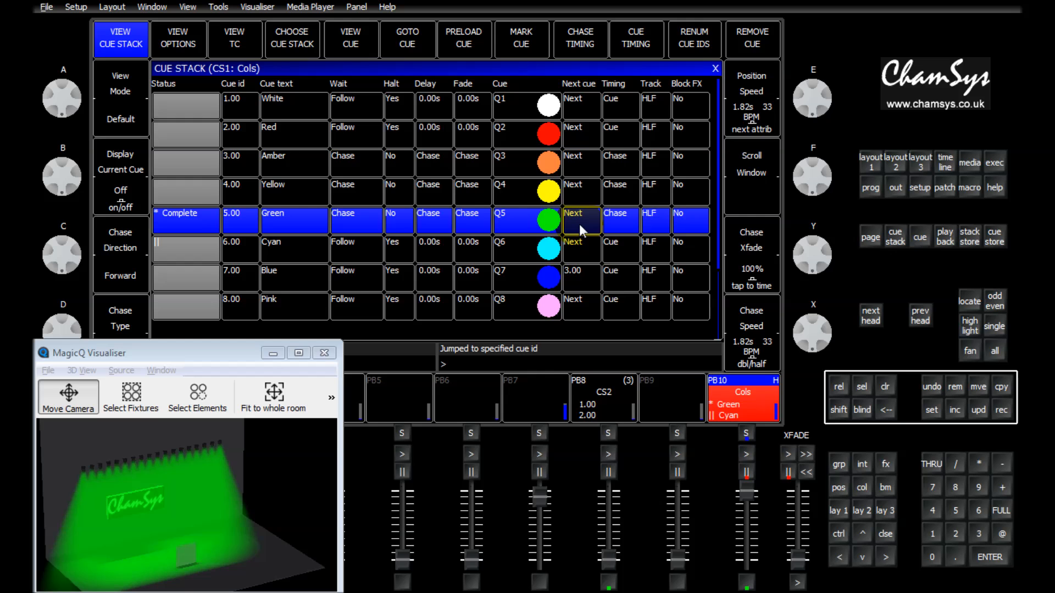
text(3)
key(Return)
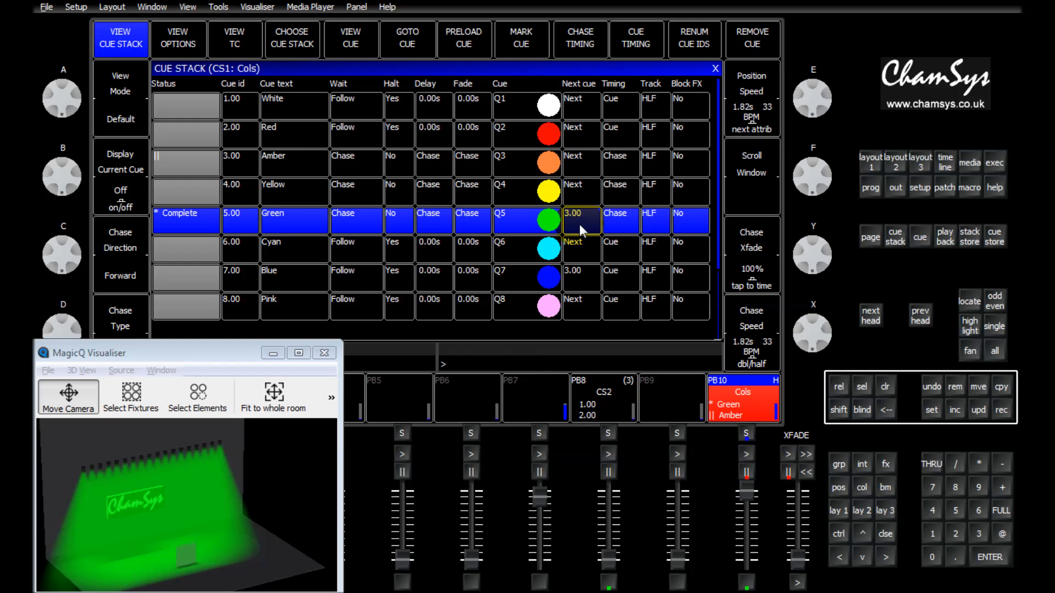
Jump to the White cue, run the Cols stack into the looping Amber-to-Green chase and pause it on Green
click(190, 104)
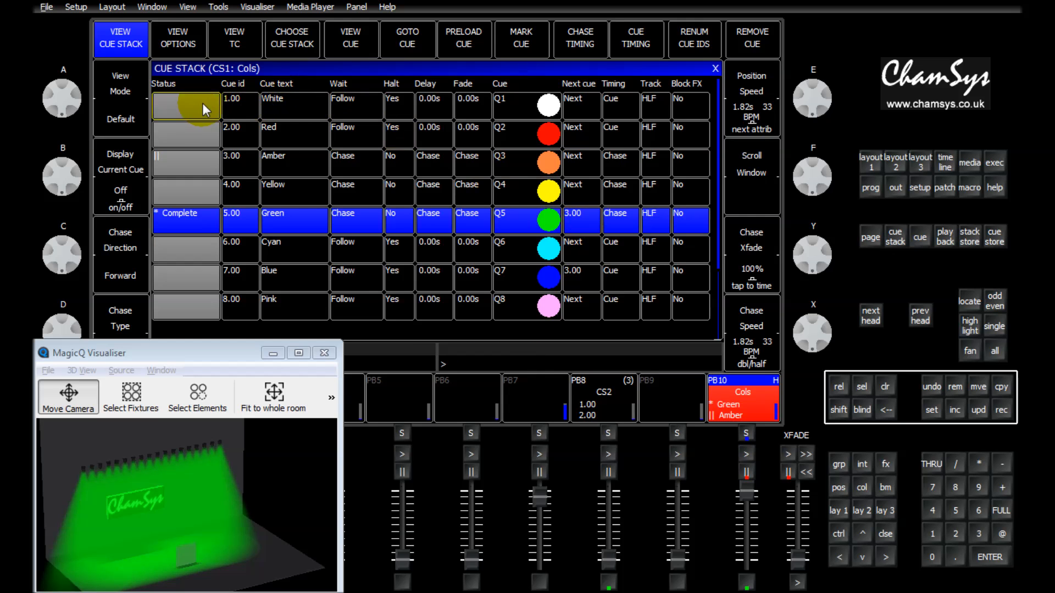
click(409, 35)
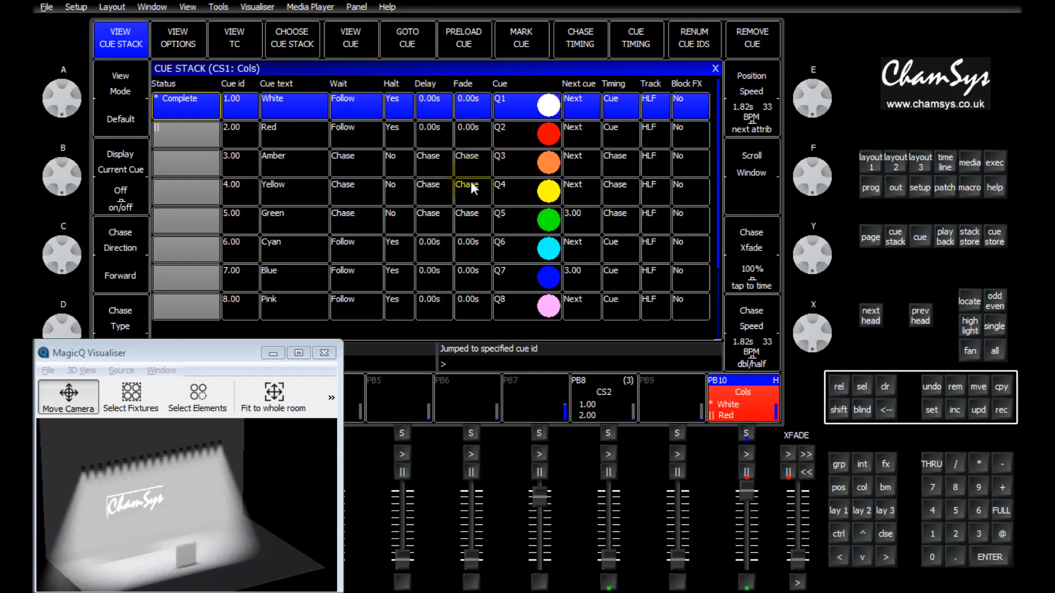
click(746, 454)
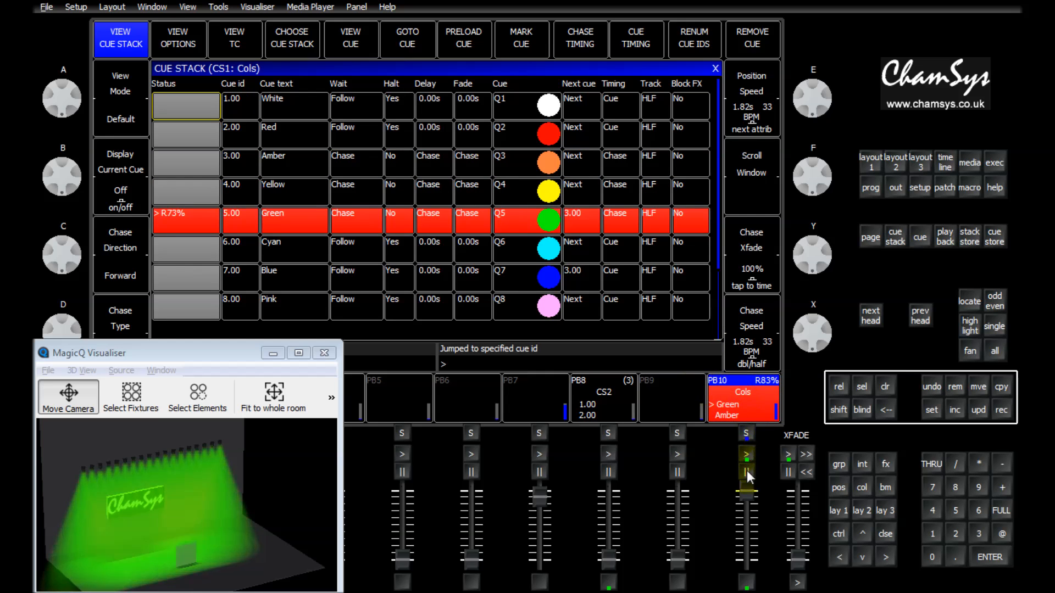
click(747, 471)
Set the number of chase repeats to 2 in the Cols stack's options and return to its cue list
click(746, 409)
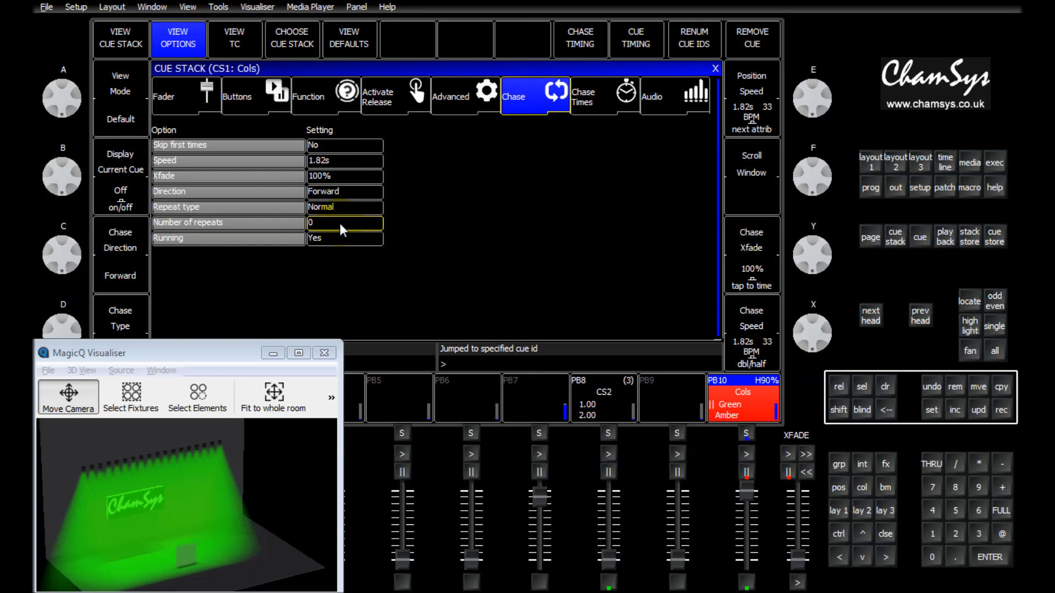
text(2)
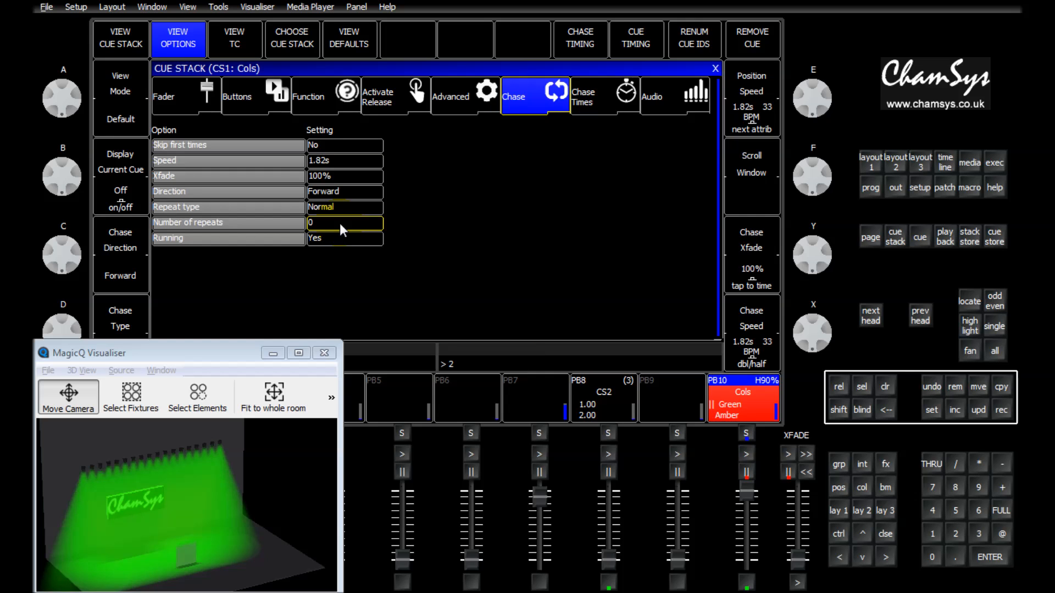
click(728, 396)
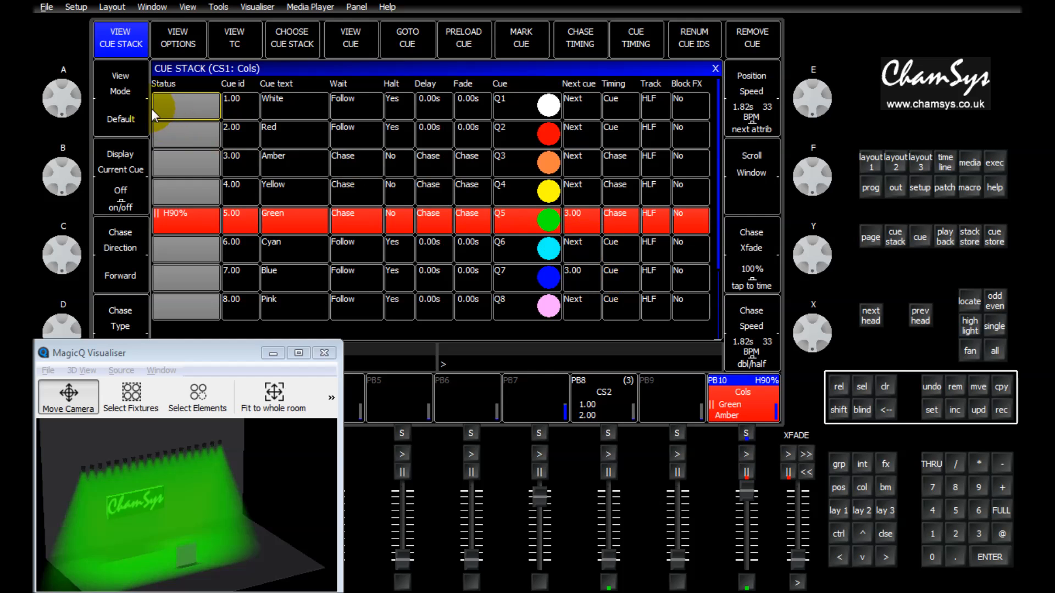
Jump back to the White cue and run the Cols stack through Red and the repeating chase on to Cyan
click(407, 43)
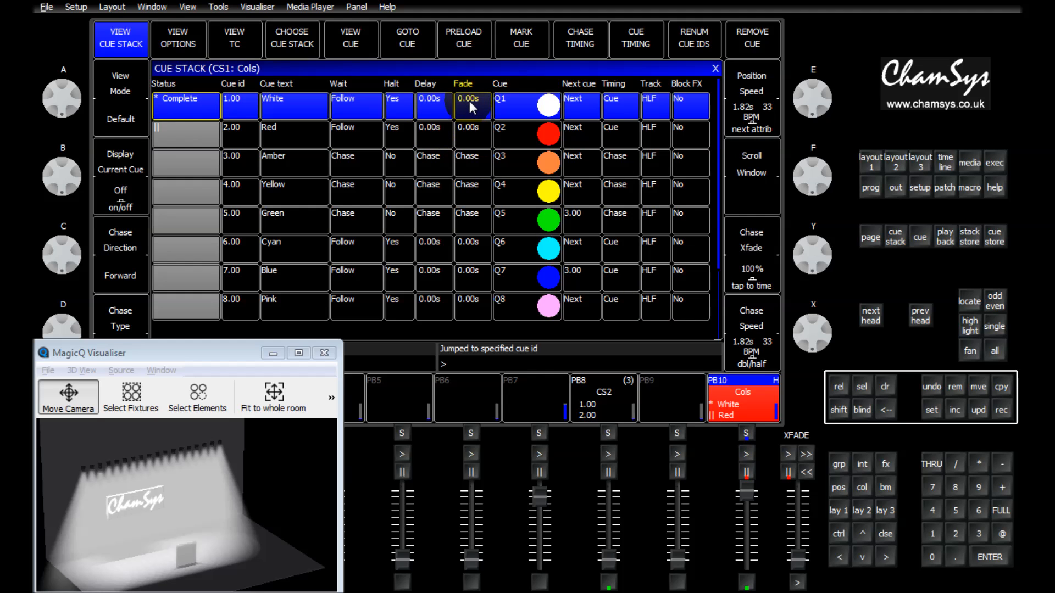
drag(469, 101, 473, 139)
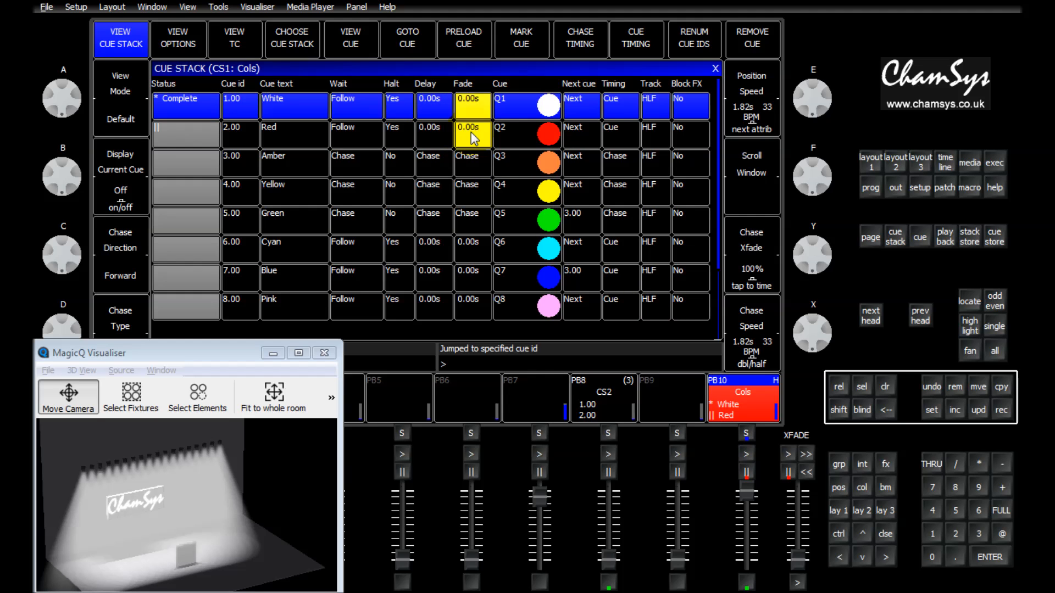
click(478, 109)
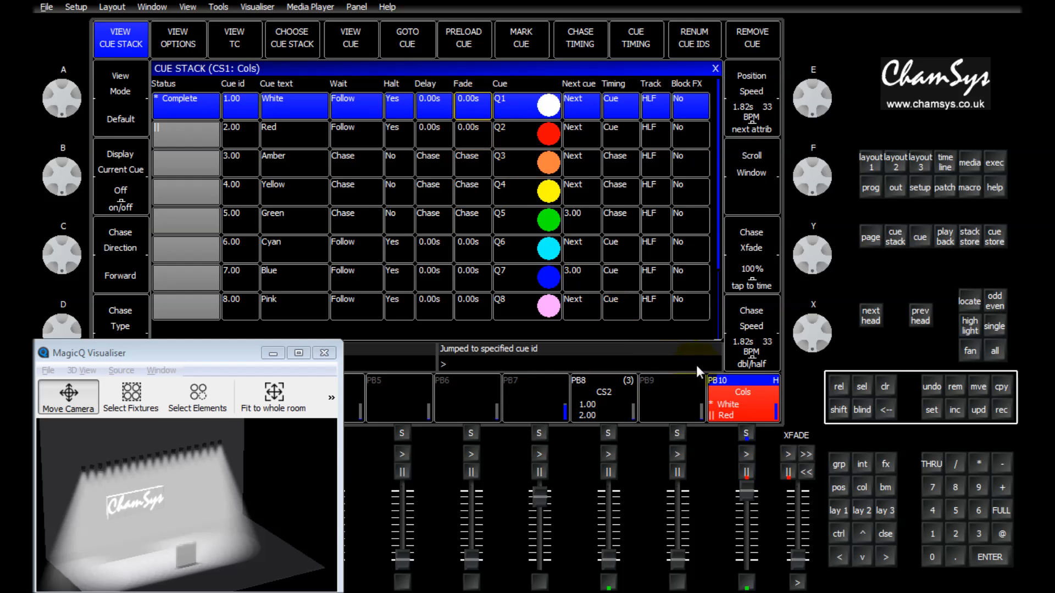
click(749, 455)
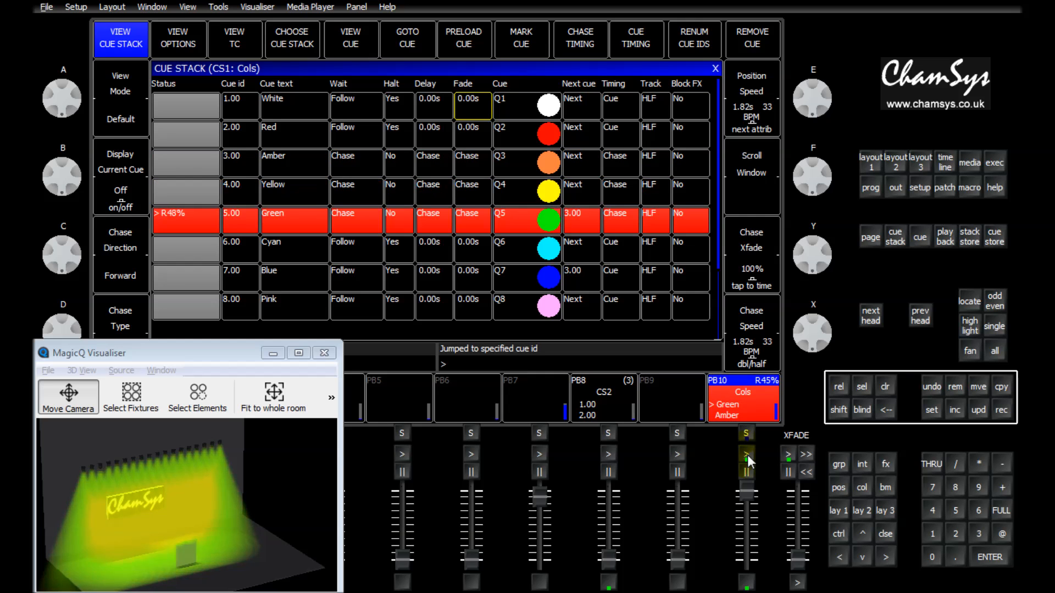
click(748, 455)
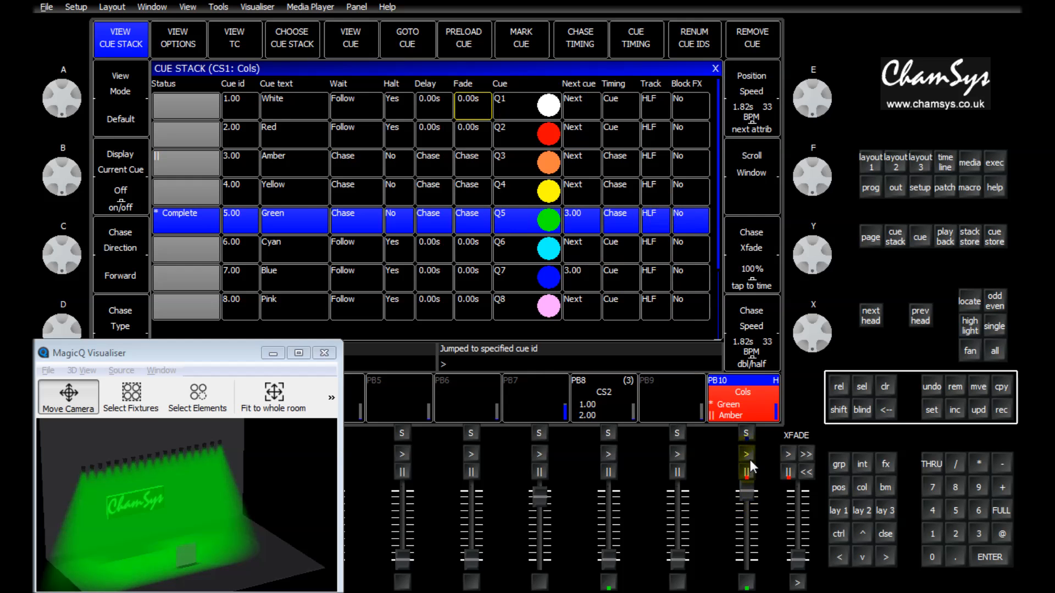
click(749, 456)
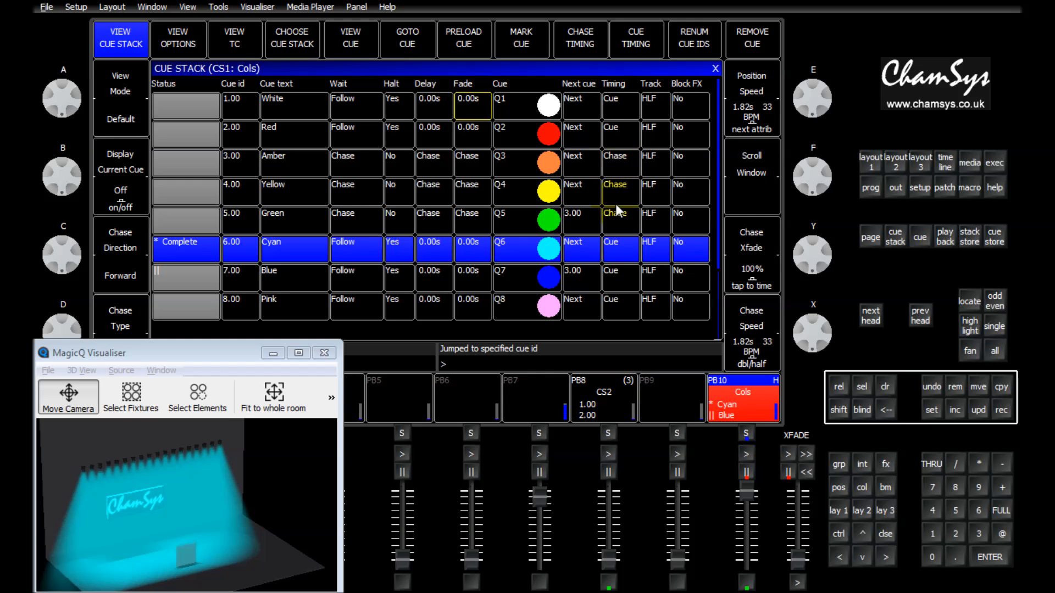
Highlight the Track column of the Cols stack and release playback 10
click(651, 83)
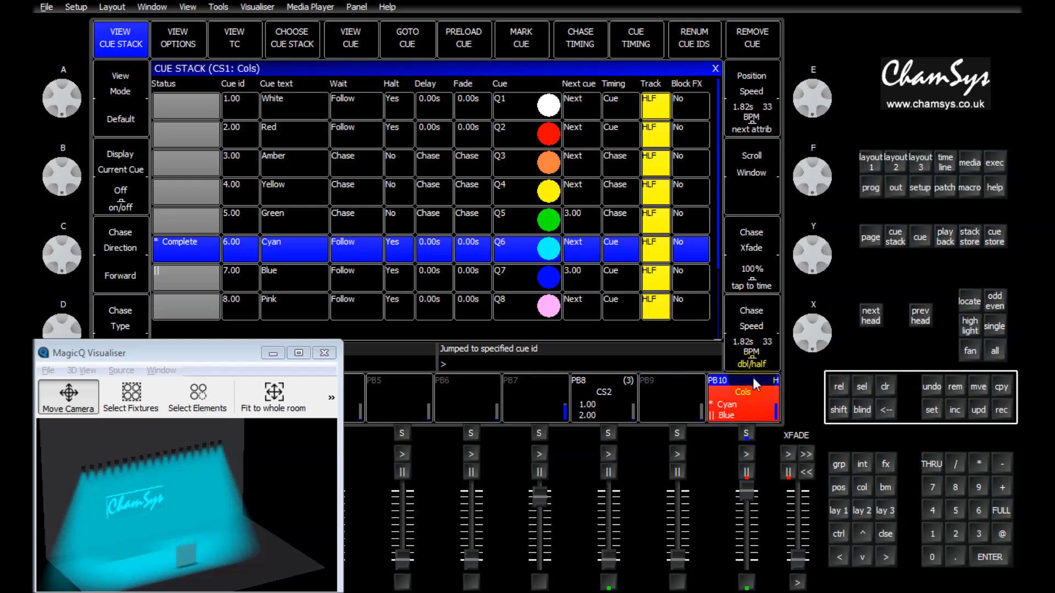
click(840, 389)
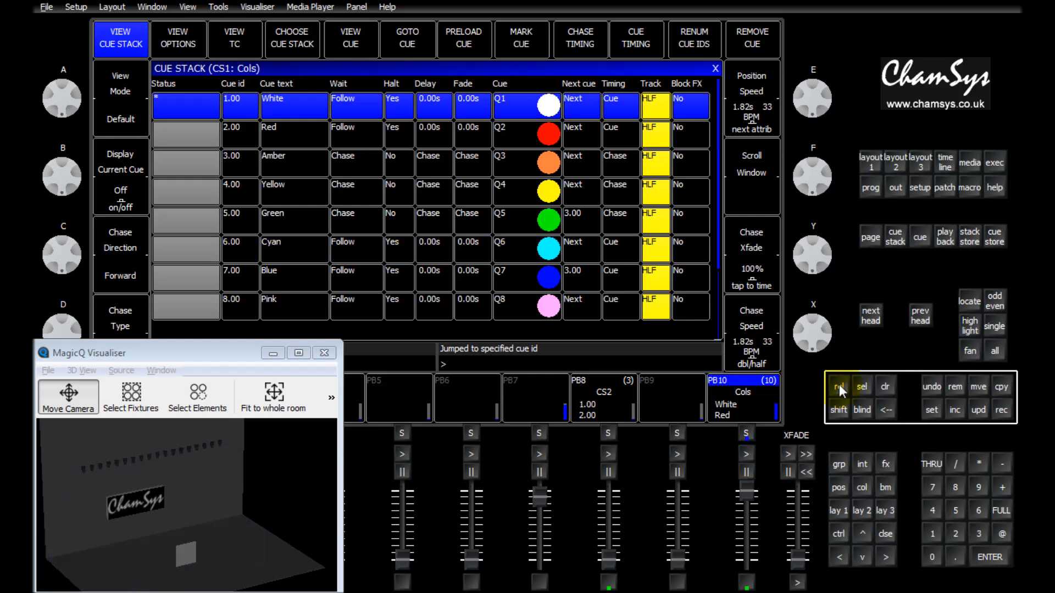
Show the CS2 stack of playback 8, run cue 1.00 with the playback's level raised, and run on to cue 2.00
click(606, 413)
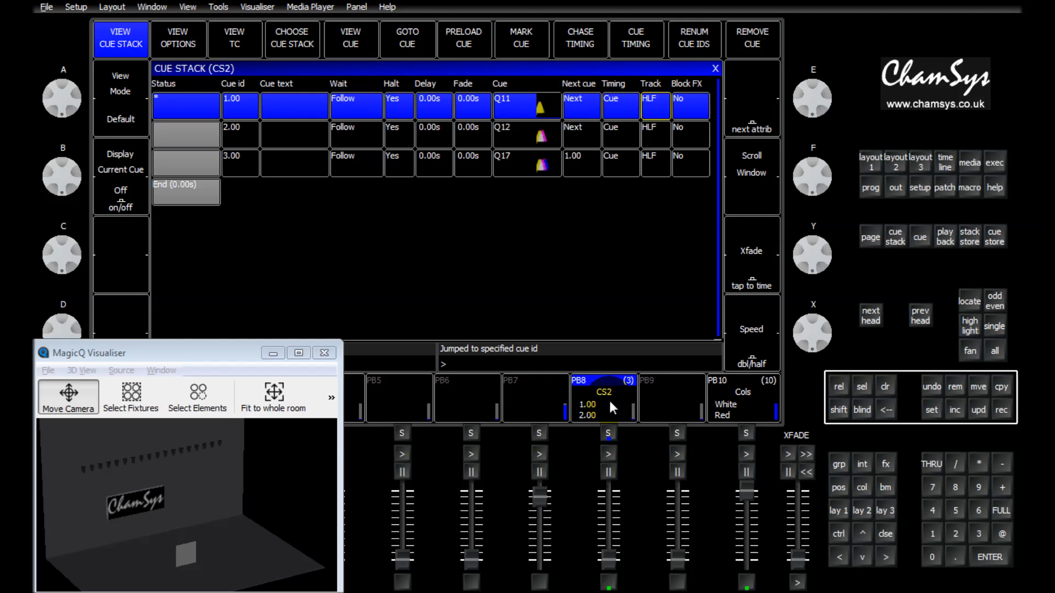
click(609, 454)
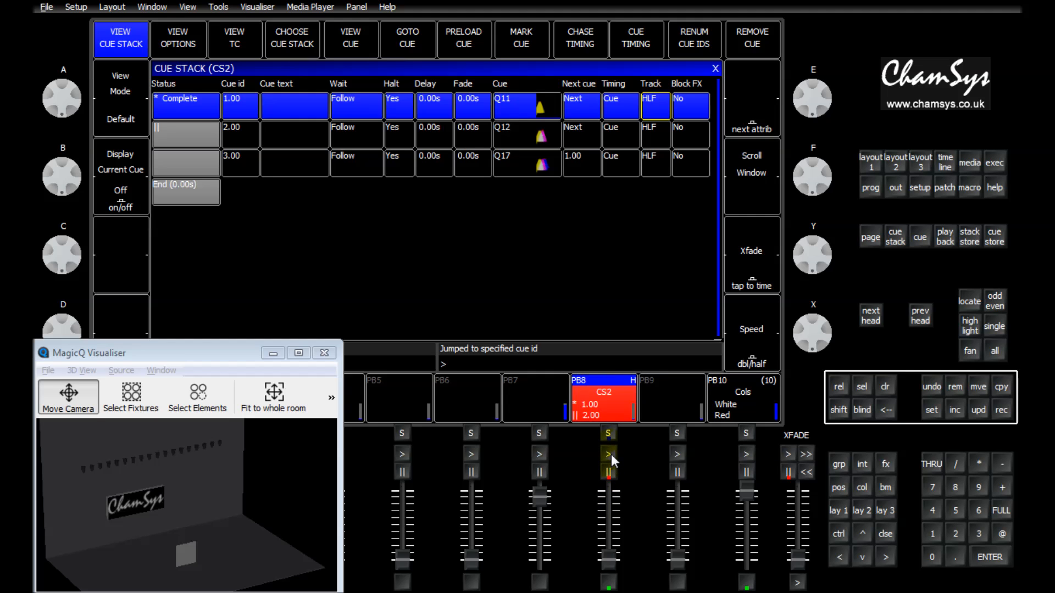
drag(599, 561, 608, 491)
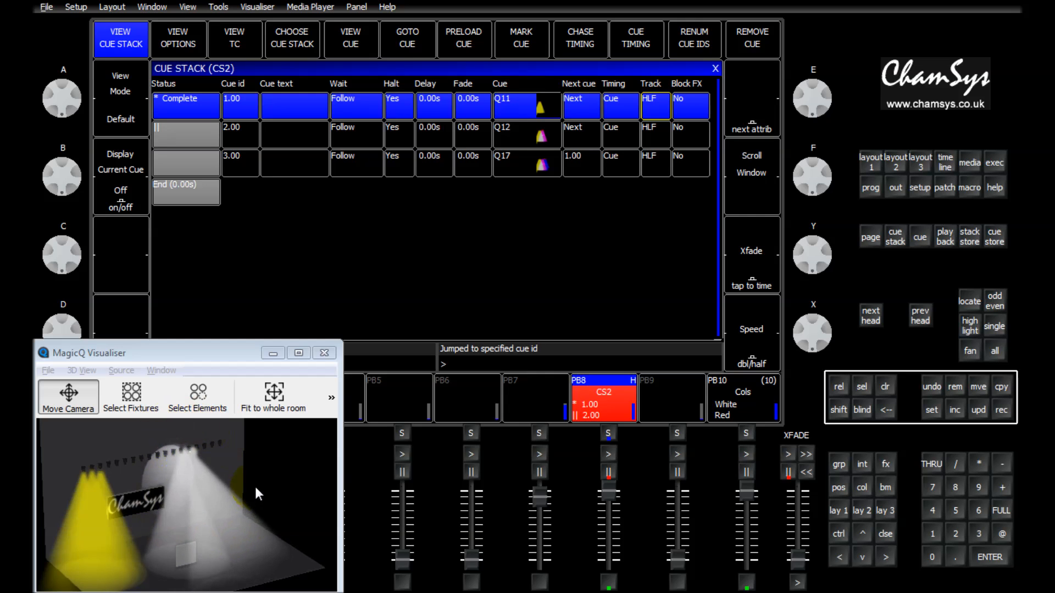
click(609, 454)
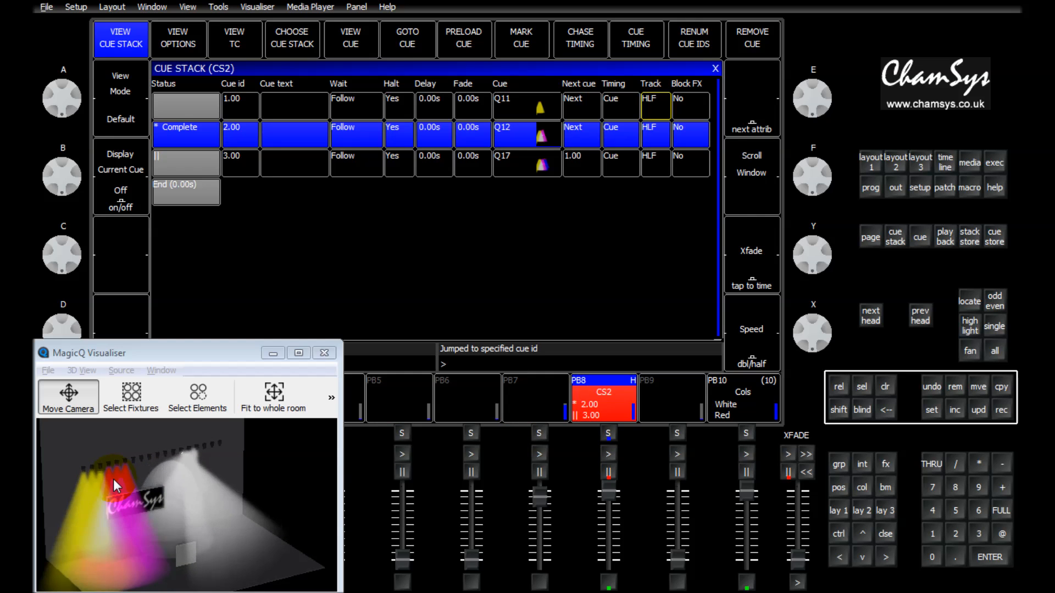
Run the CS2 stack on to cue 3.00 and highlight the Track settings of its three cues
click(609, 453)
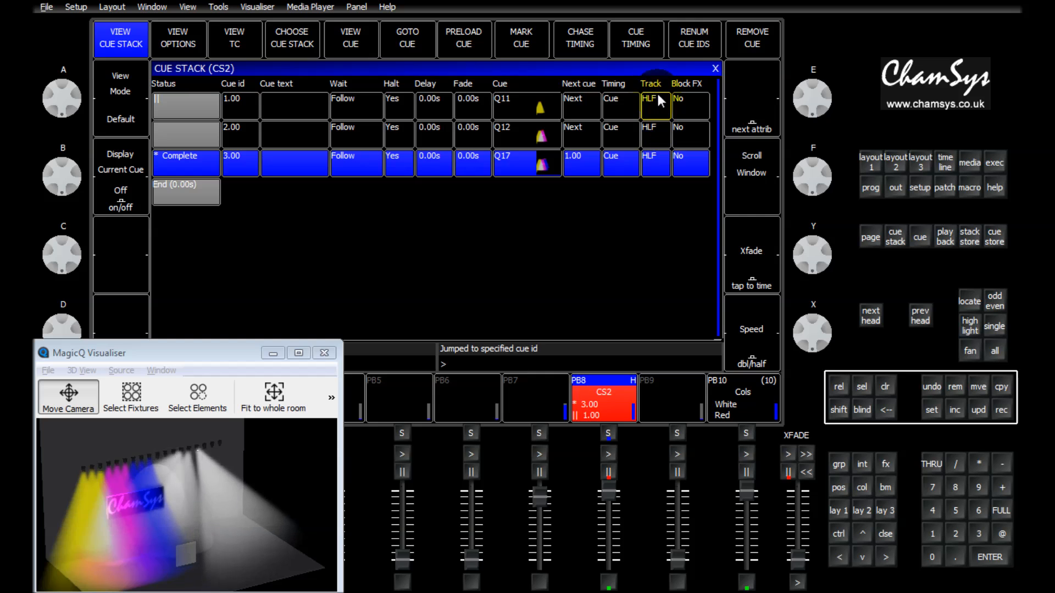
drag(654, 110, 653, 165)
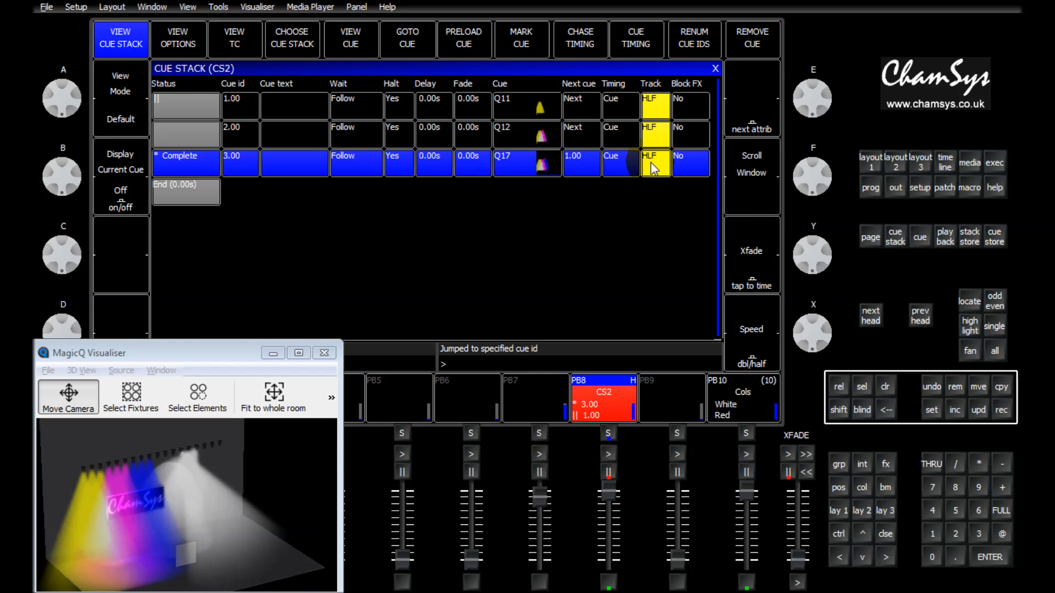
click(647, 113)
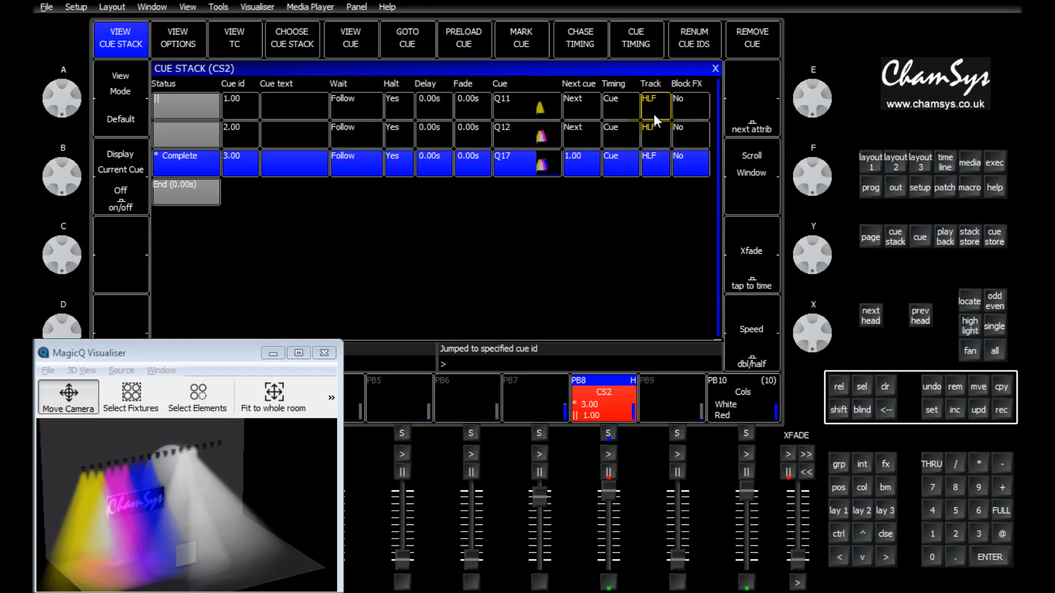
Bring the CS2 stack's Zero old HTP, Zero old FX and Rel old chans columns into view and highlight each one
key(Right)
key(Right)
key(Right)
key(Right)
key(Right)
key(Right)
key(Right)
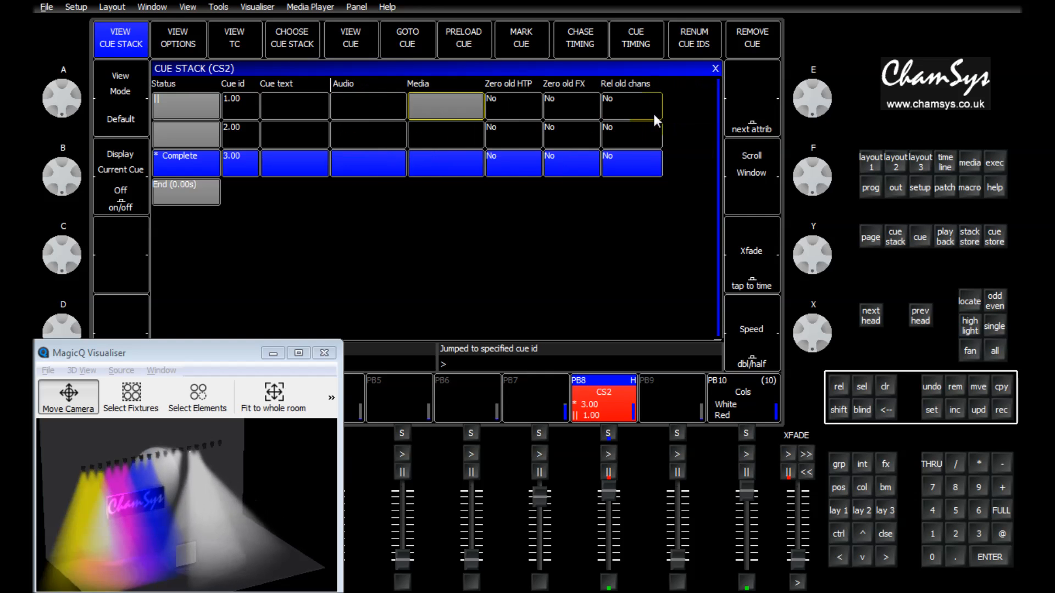
key(Left)
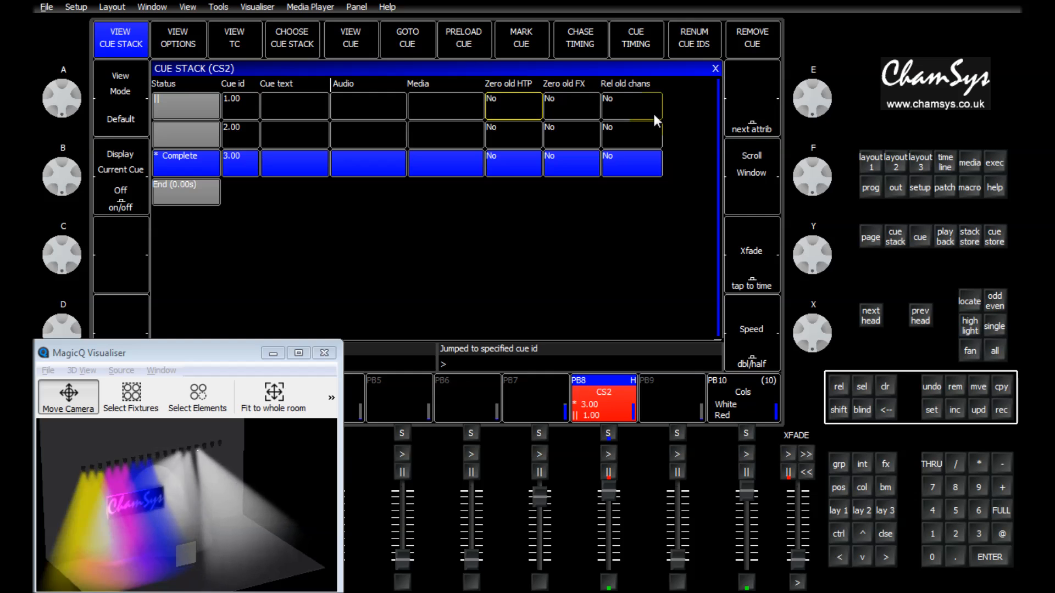
drag(519, 108, 618, 107)
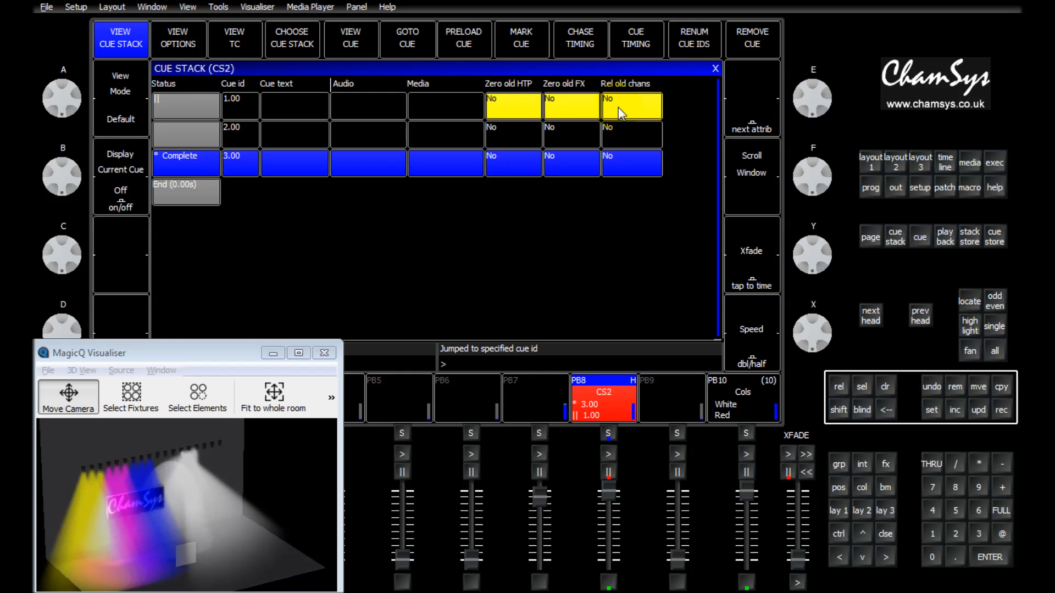
click(516, 89)
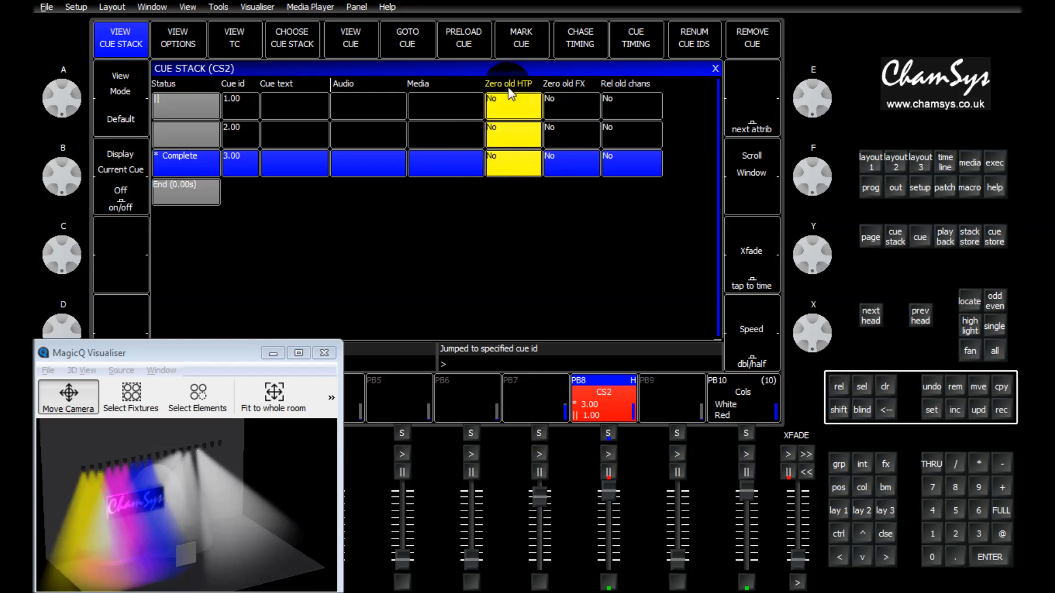
click(565, 85)
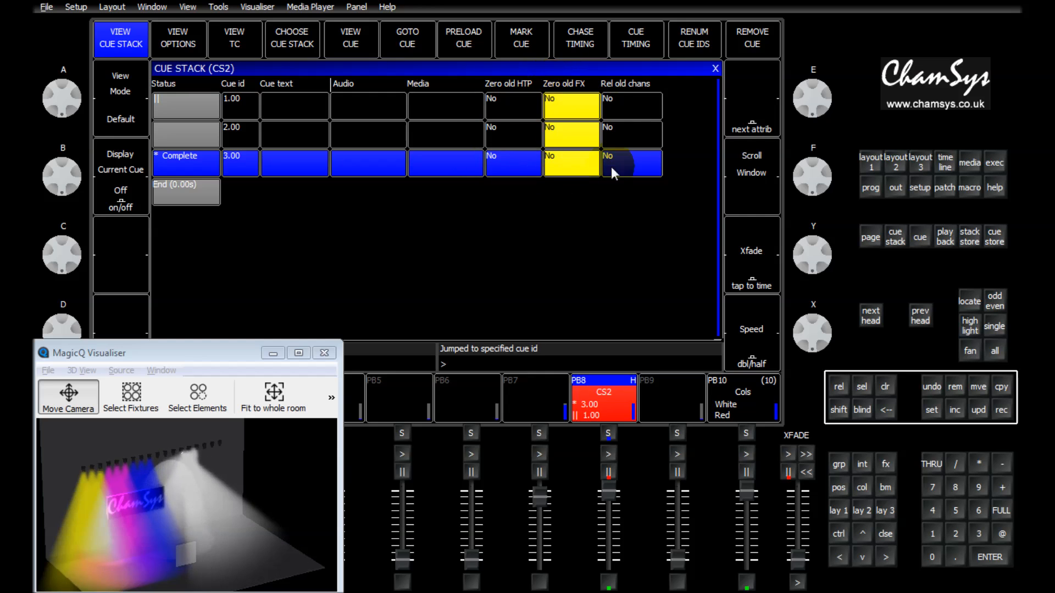
click(630, 84)
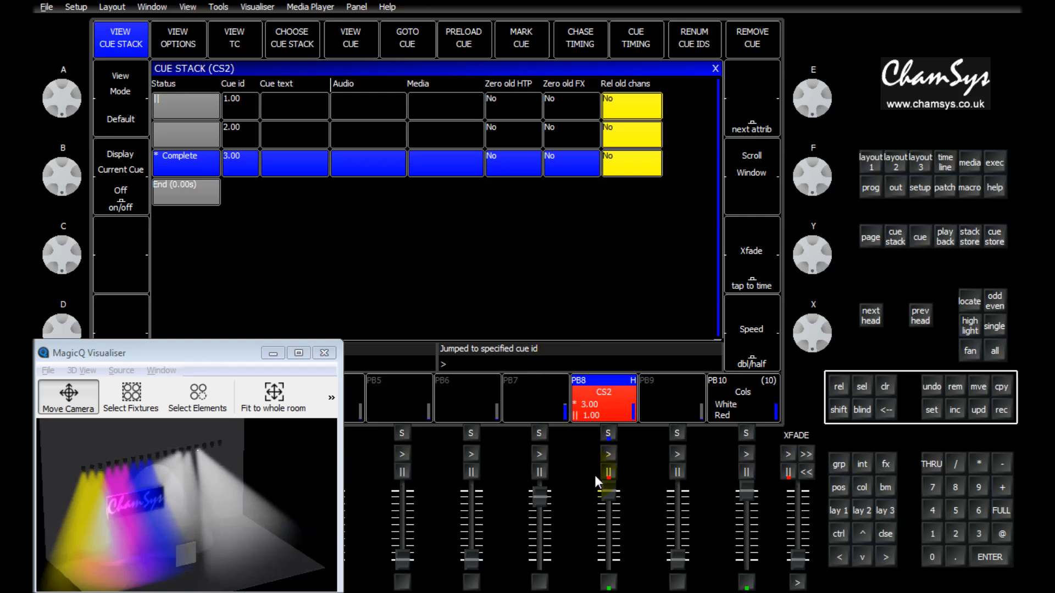
Run CS2 through cue 1.00 to cue 2.00 and examine the programmed and tracked values of cues 1.00 to 3.00 in the time line tracksheet
click(608, 454)
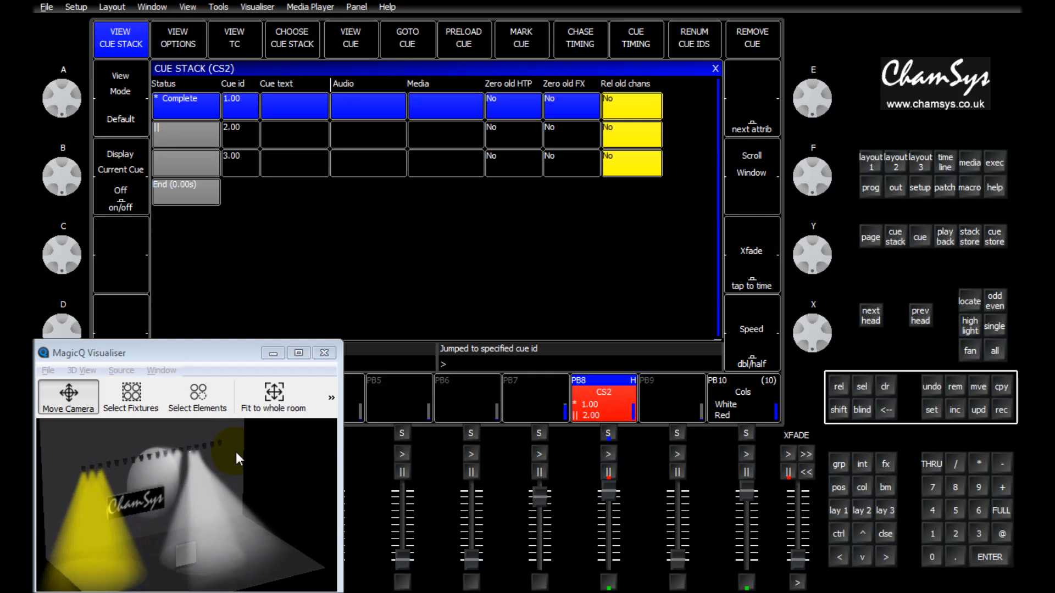
click(609, 455)
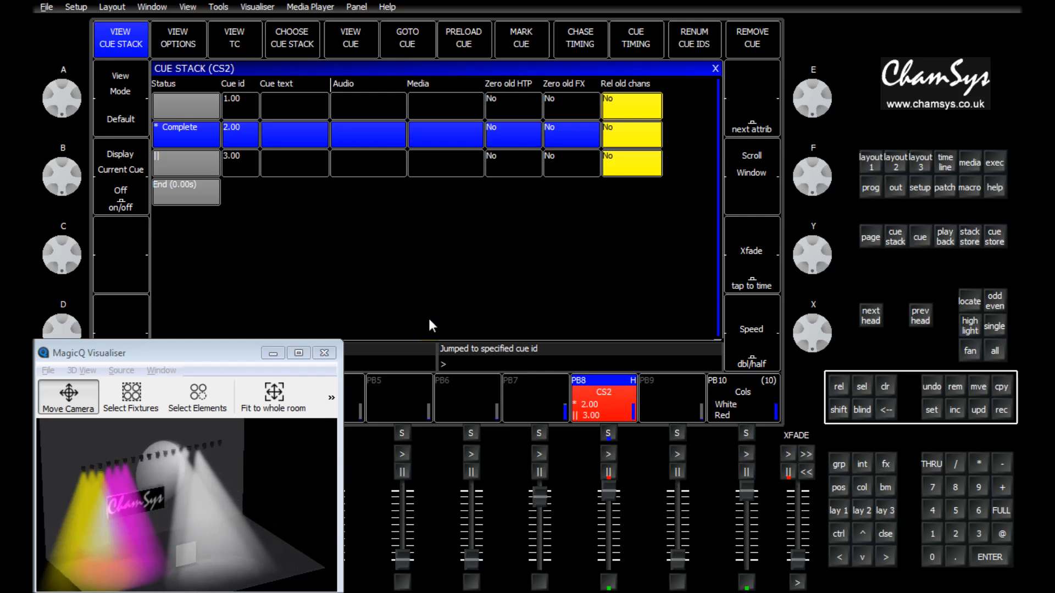
click(946, 163)
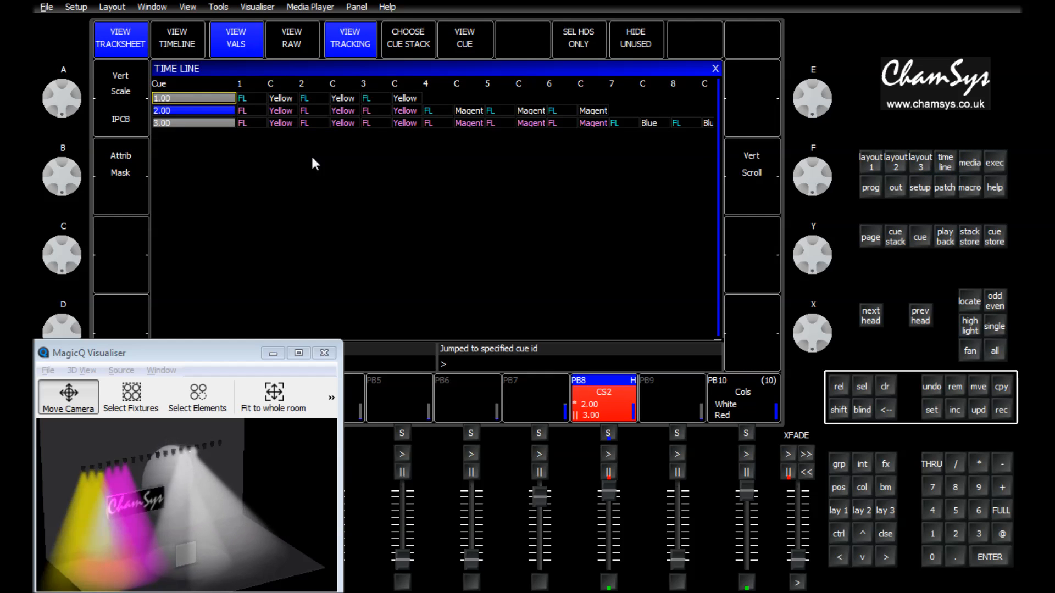
click(225, 96)
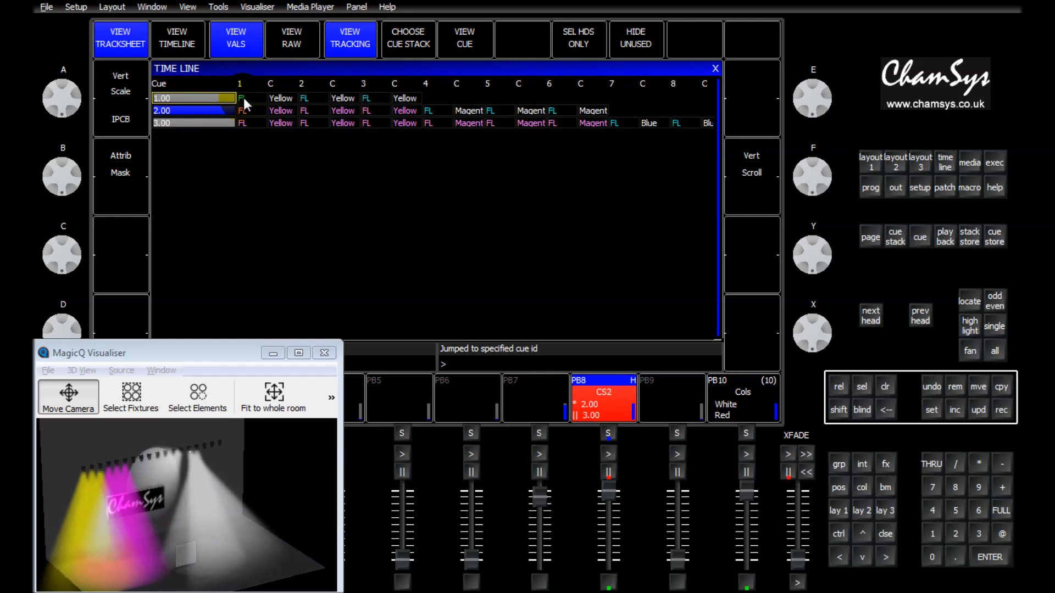
drag(239, 98, 406, 99)
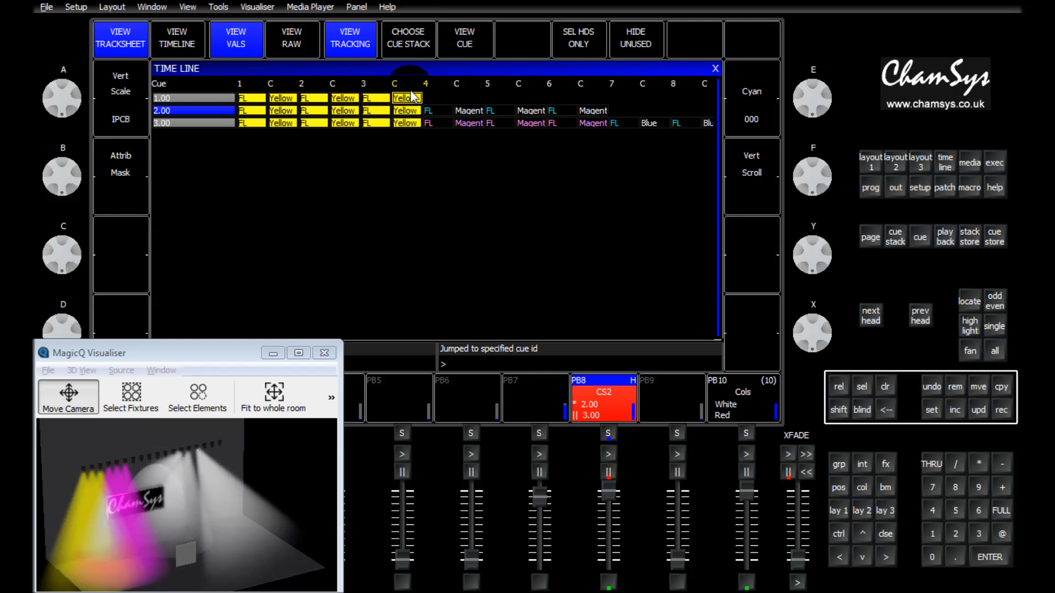
drag(243, 95, 392, 99)
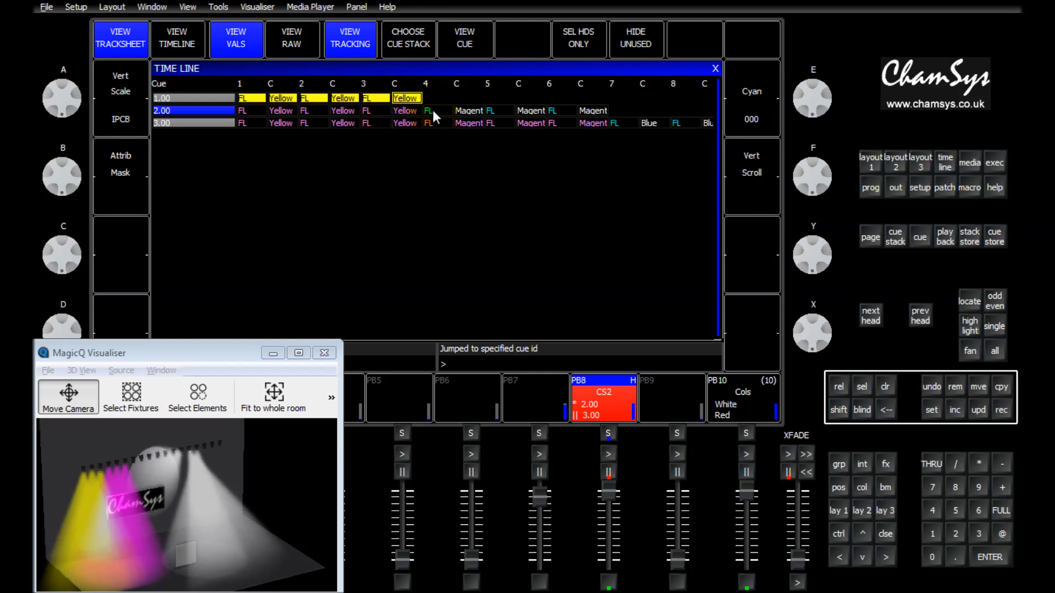
drag(432, 108, 590, 110)
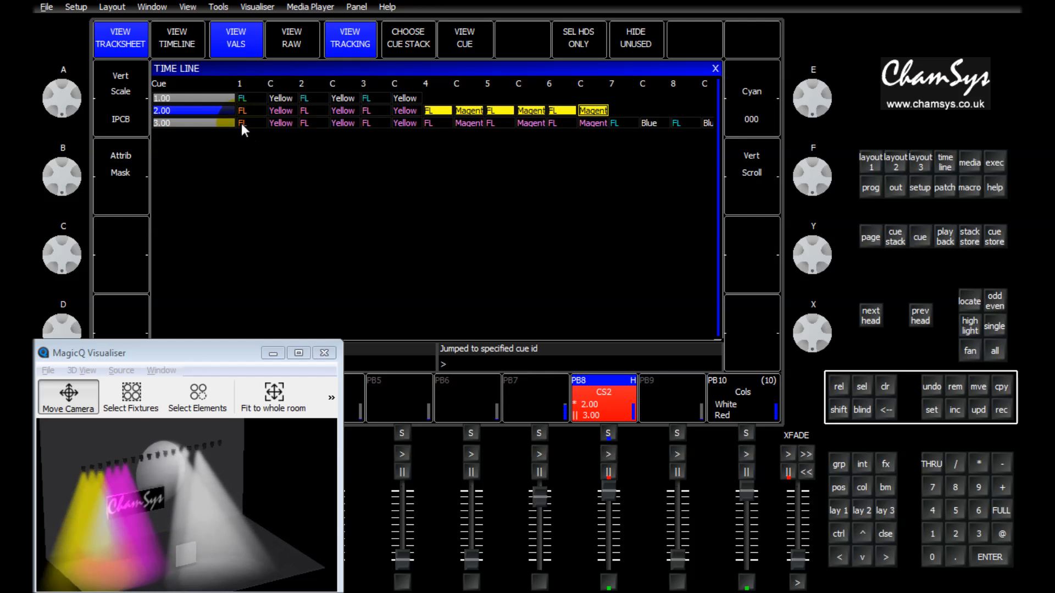
drag(241, 123, 602, 125)
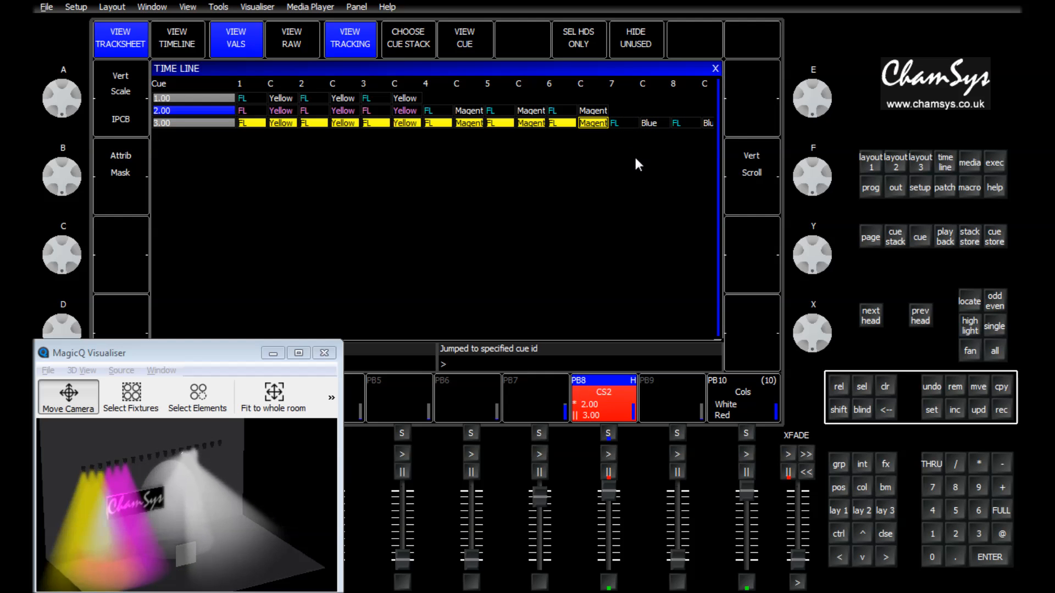
Set Zero old HTP to Yes for cue 2.00 of CS2, step back to cue 1.00 and run cue 2.00 again
click(605, 411)
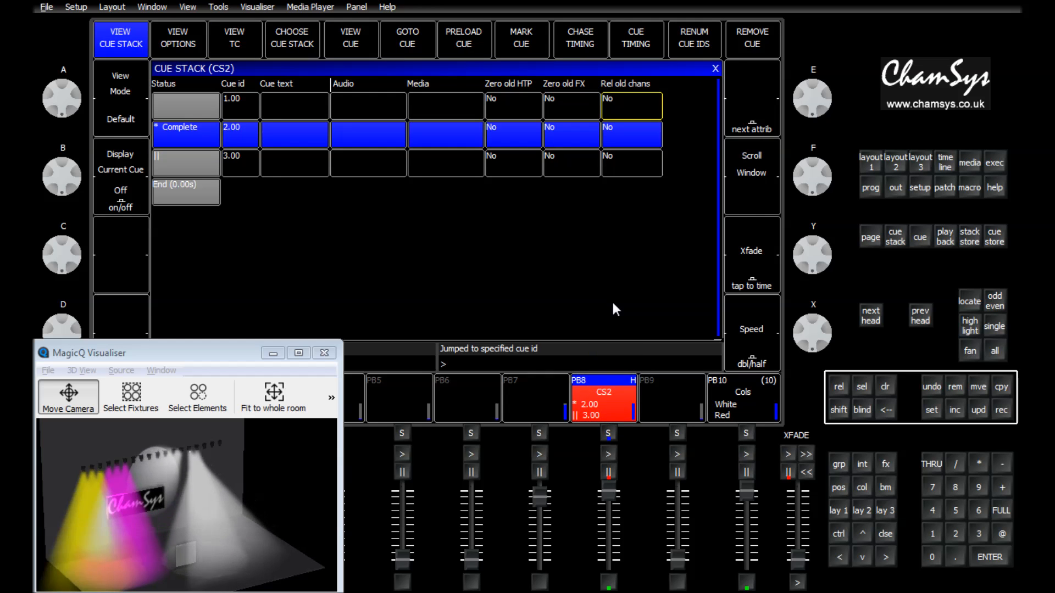
click(517, 142)
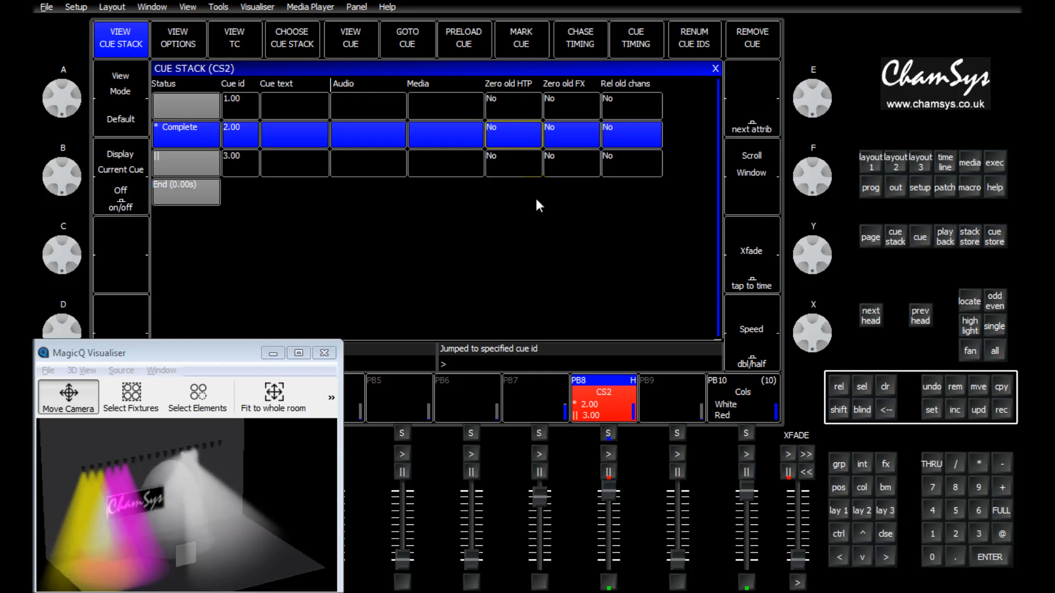
click(521, 129)
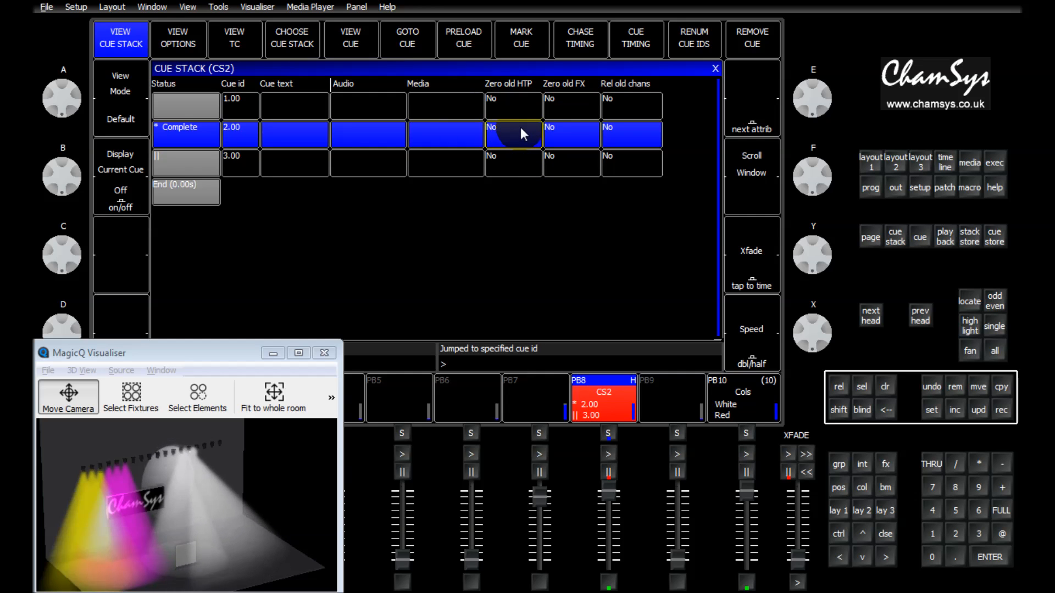
click(483, 141)
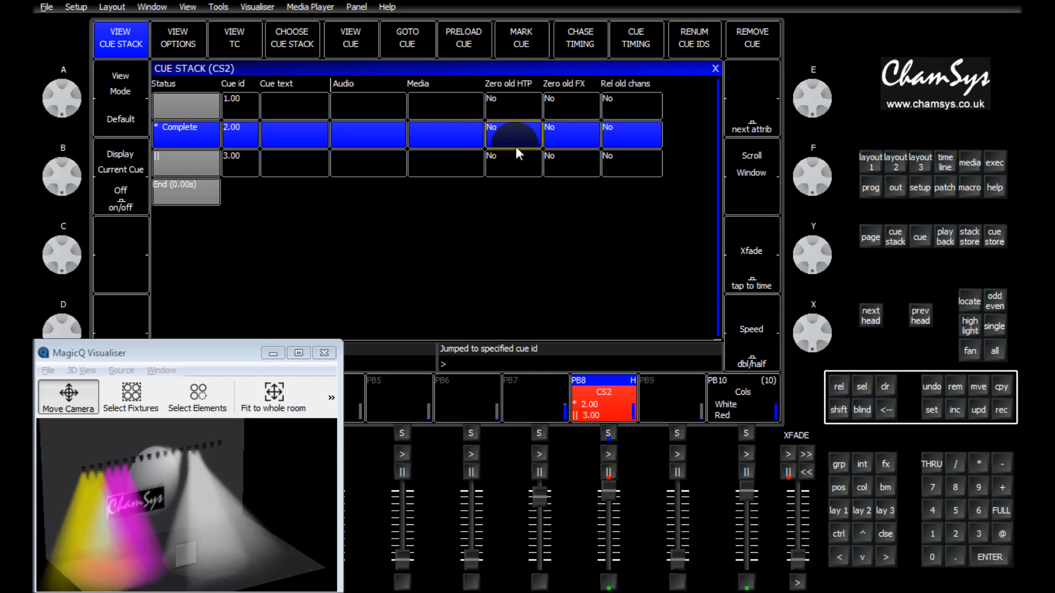
click(492, 135)
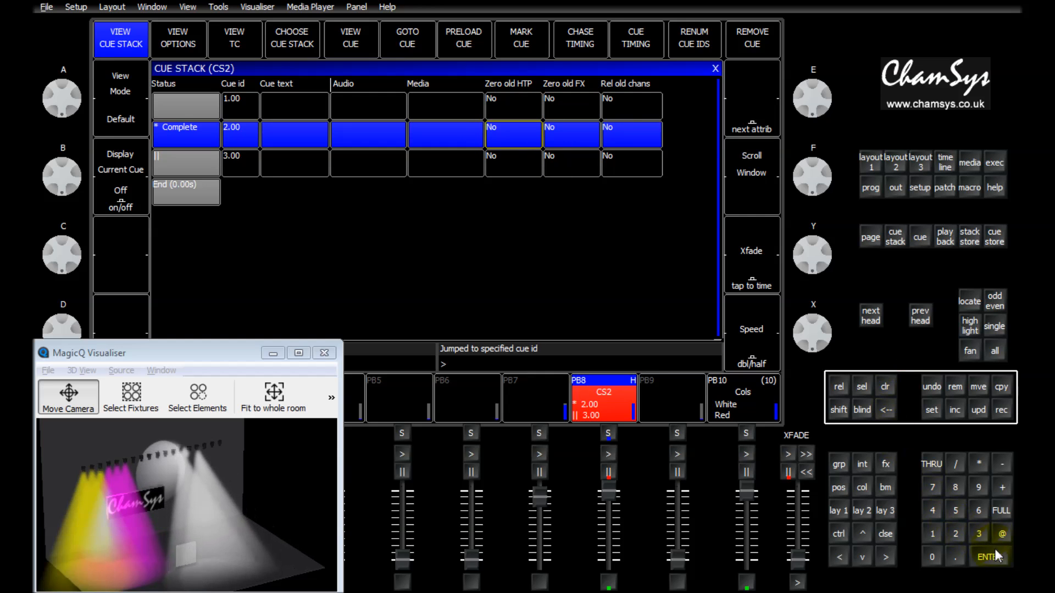
click(991, 554)
click(479, 129)
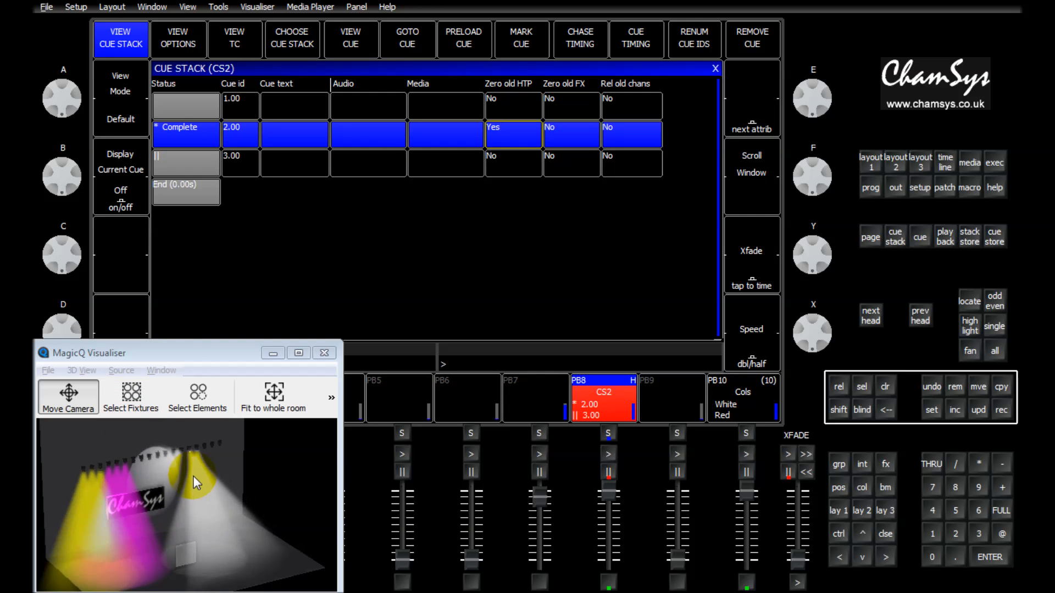
click(607, 473)
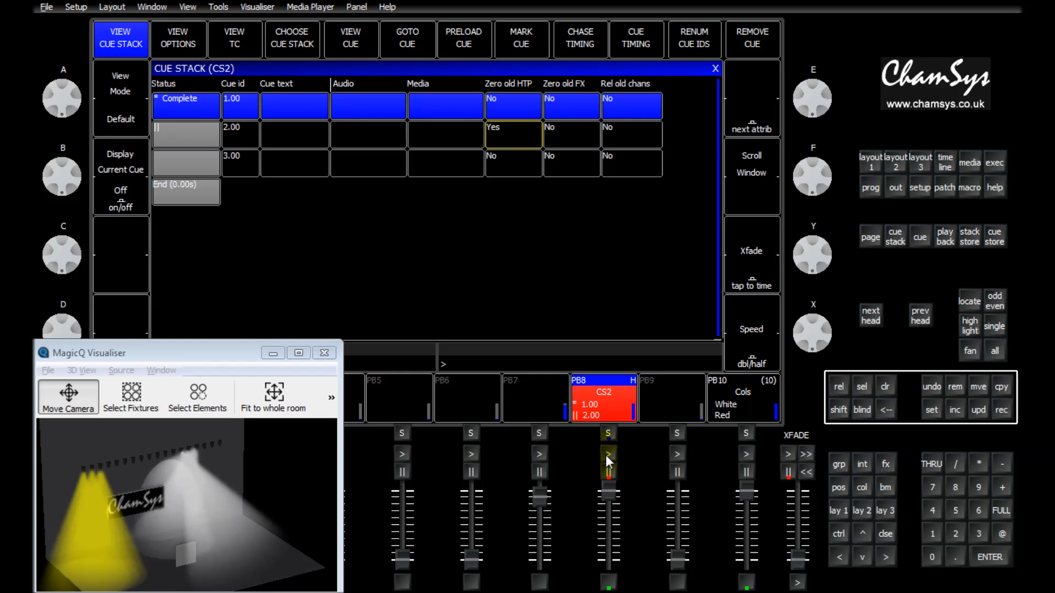
click(606, 453)
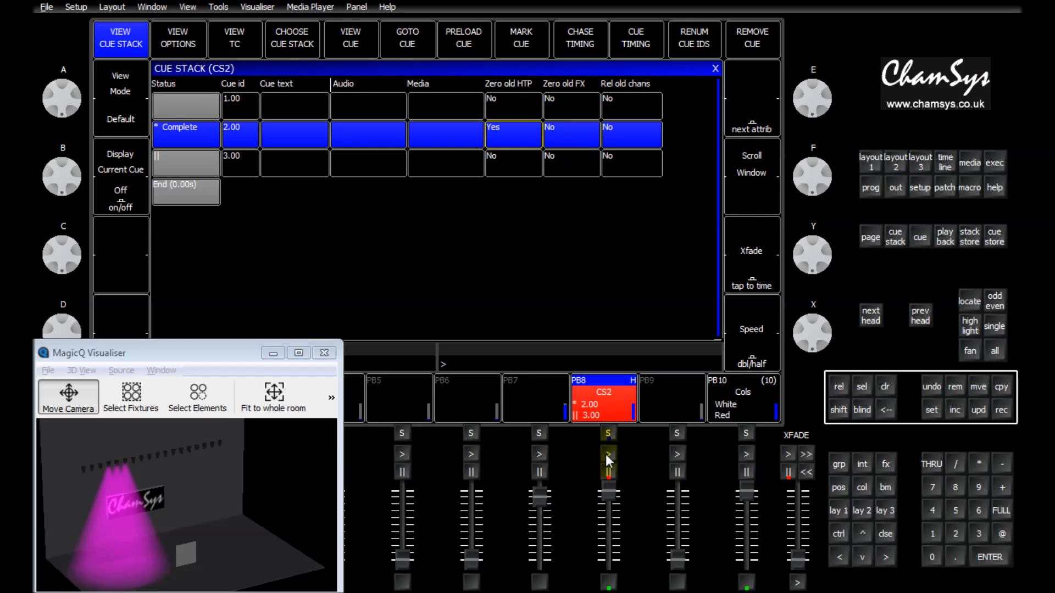
Open cue 2.00 of CS2 with tracking shown and examine the dimmer and colour values of its heads
click(79, 470)
click(492, 140)
click(352, 33)
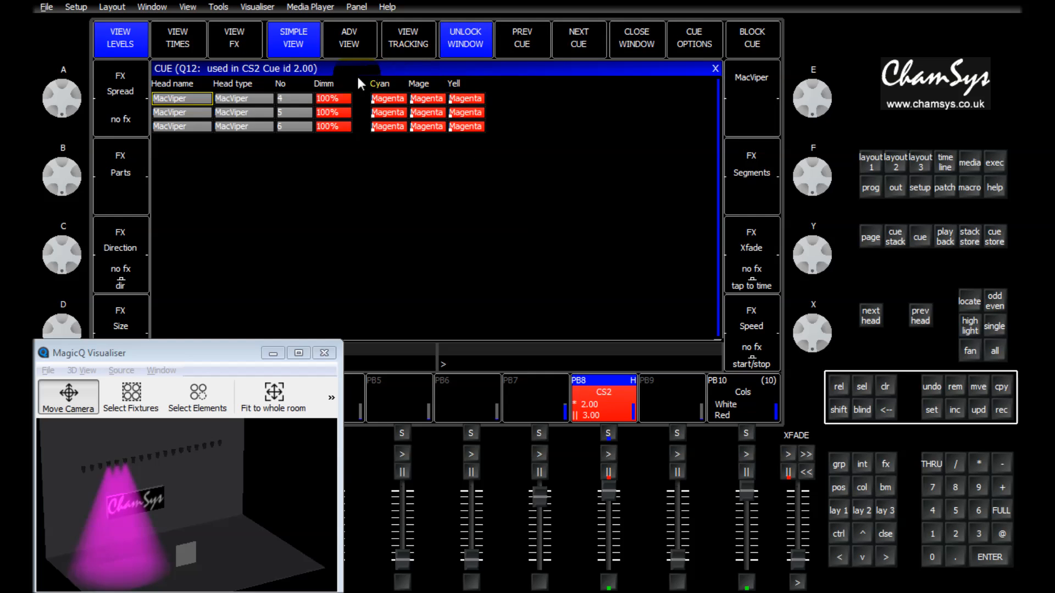
click(293, 79)
click(403, 33)
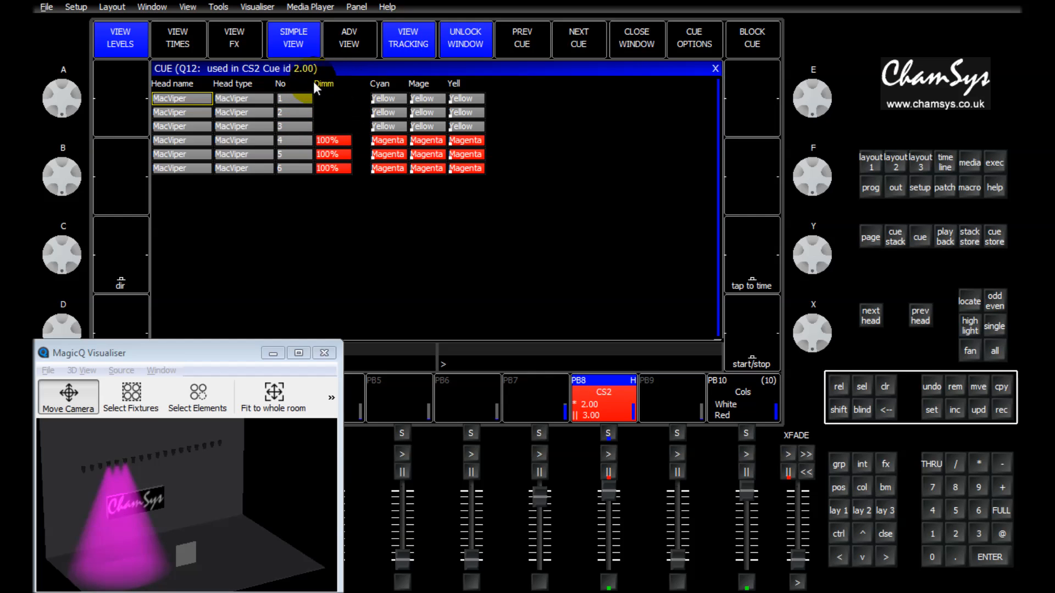
drag(300, 95, 295, 107)
click(363, 99)
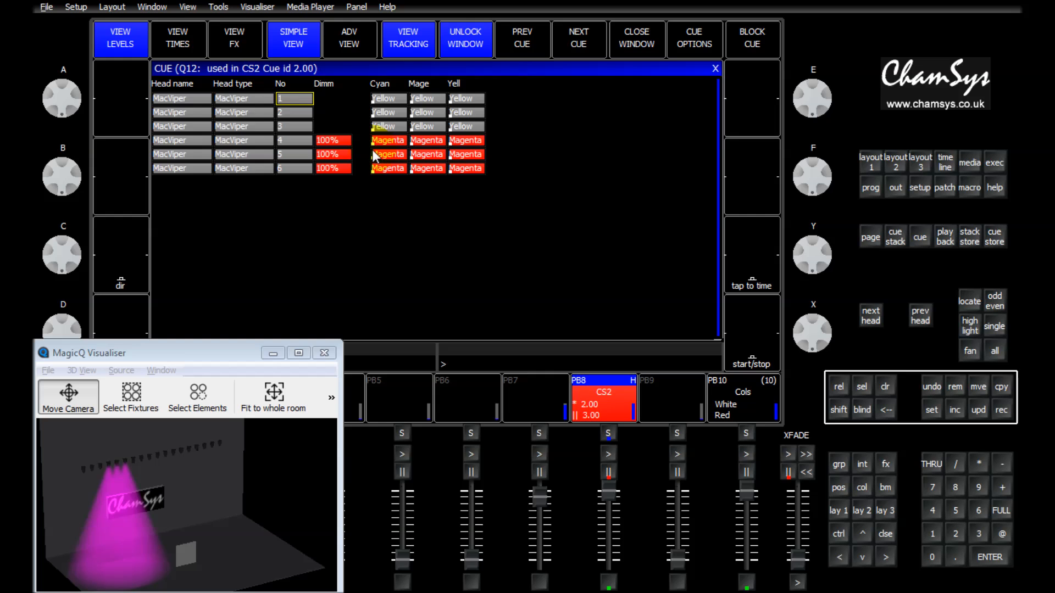
Set Zero old HTP back to No for cue 2.00 and check the tracked dimmer values of heads 1 to 3 in that cue
click(604, 397)
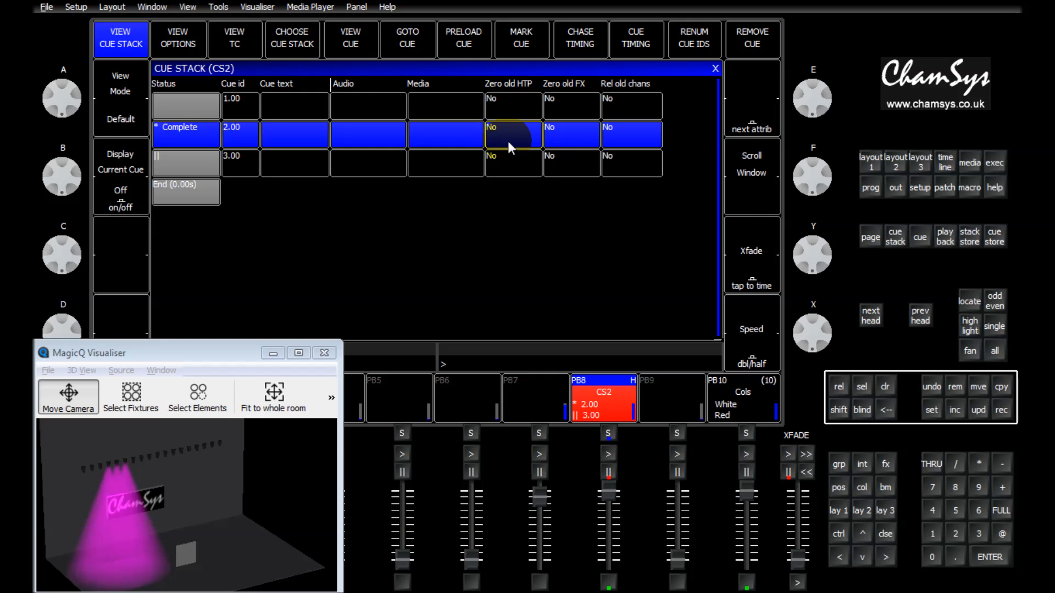
click(356, 40)
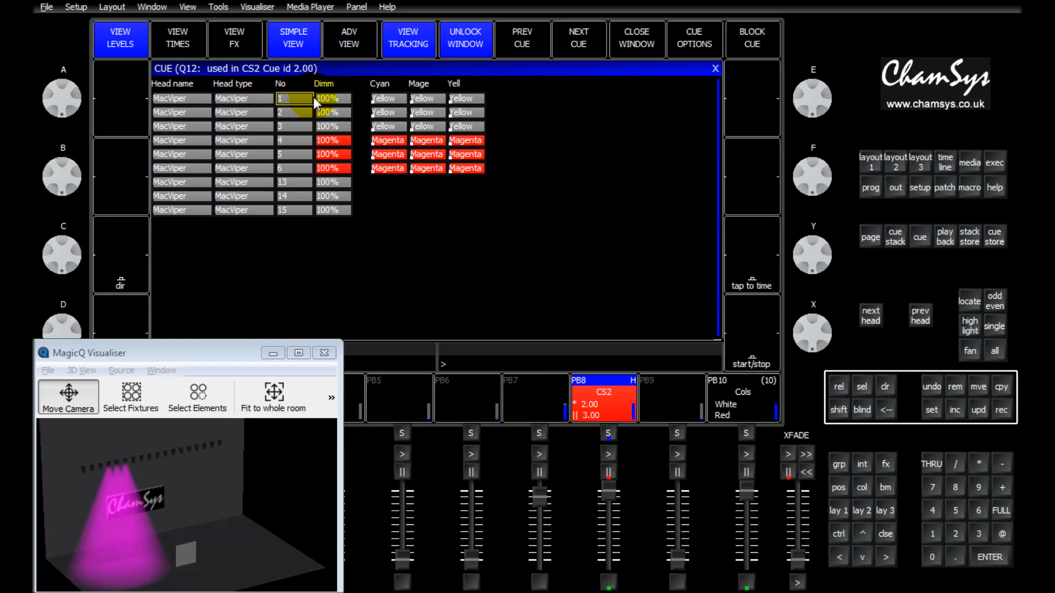
drag(331, 100, 334, 117)
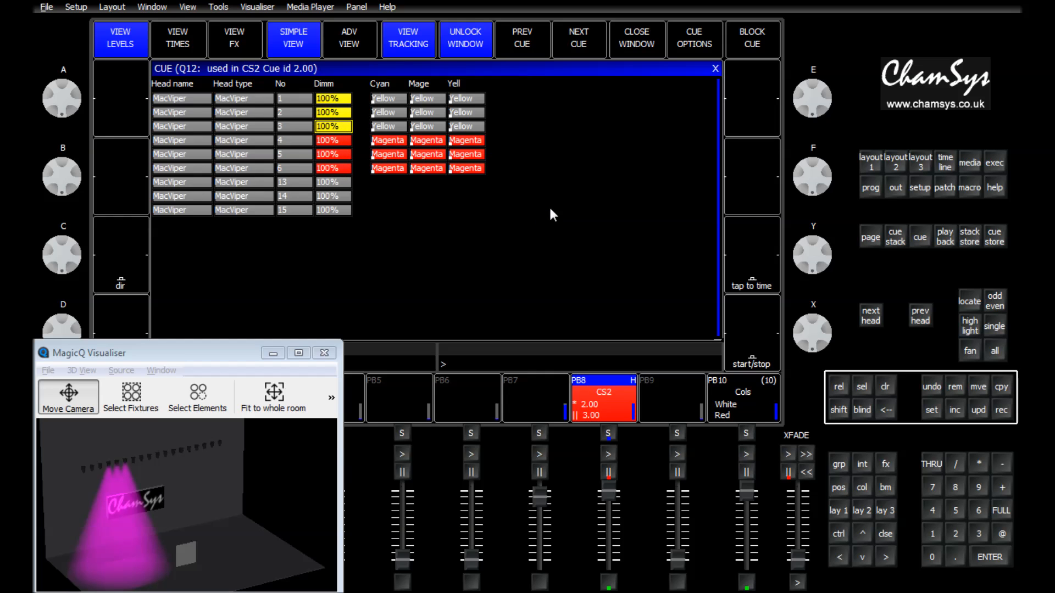
click(602, 411)
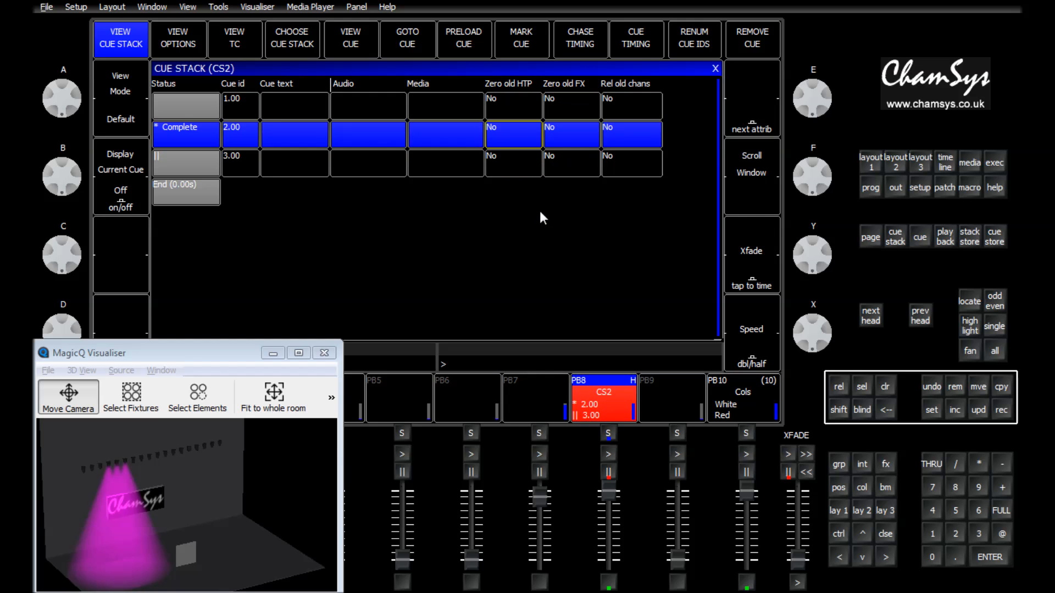
Step the CS2 stack back to cue 1.00 and run it through cue 2.00 to cue 3.00
click(608, 476)
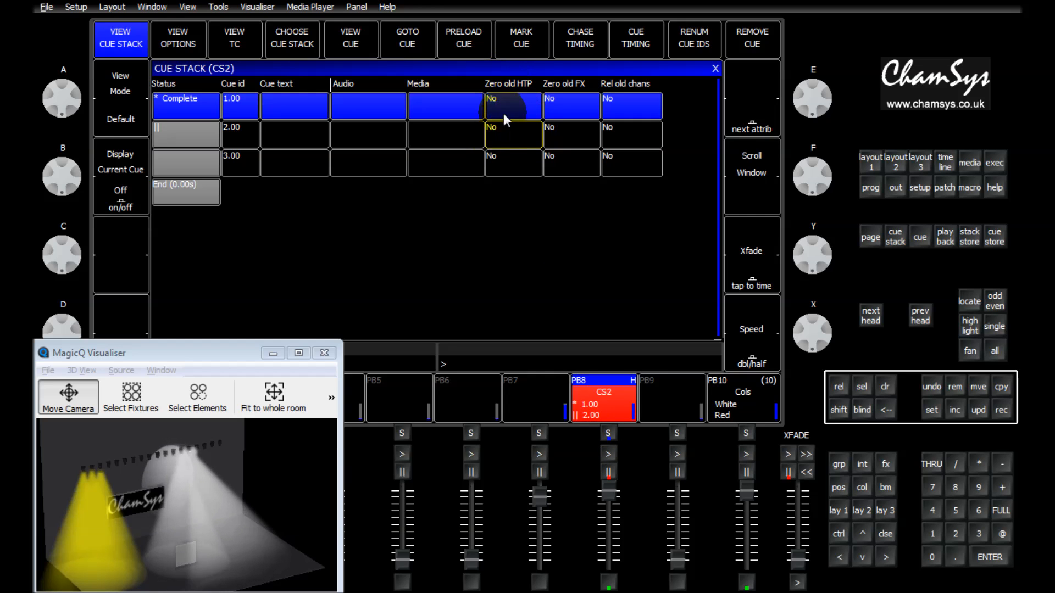
click(607, 455)
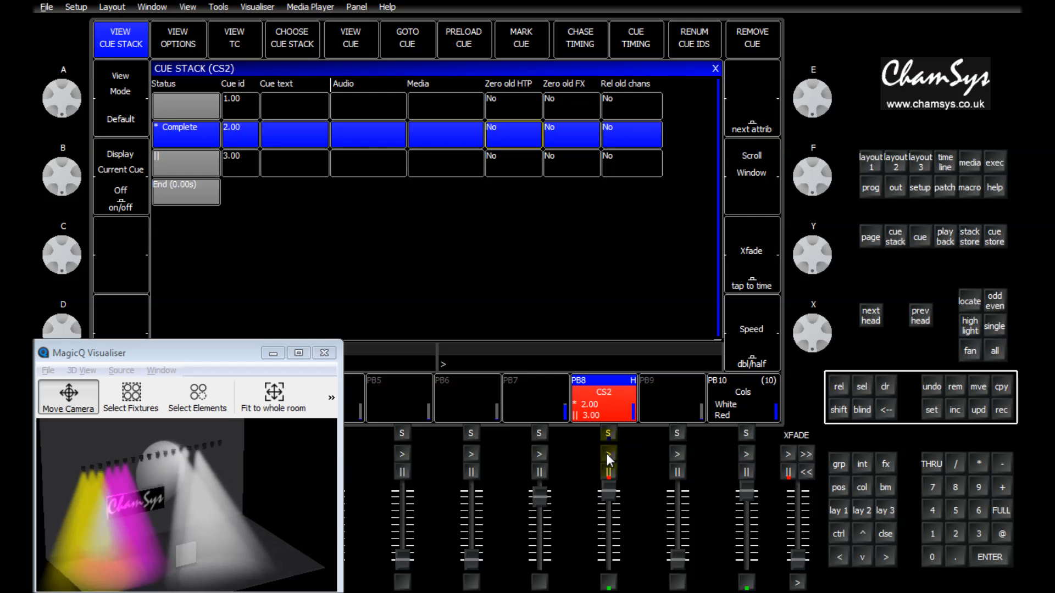
click(607, 455)
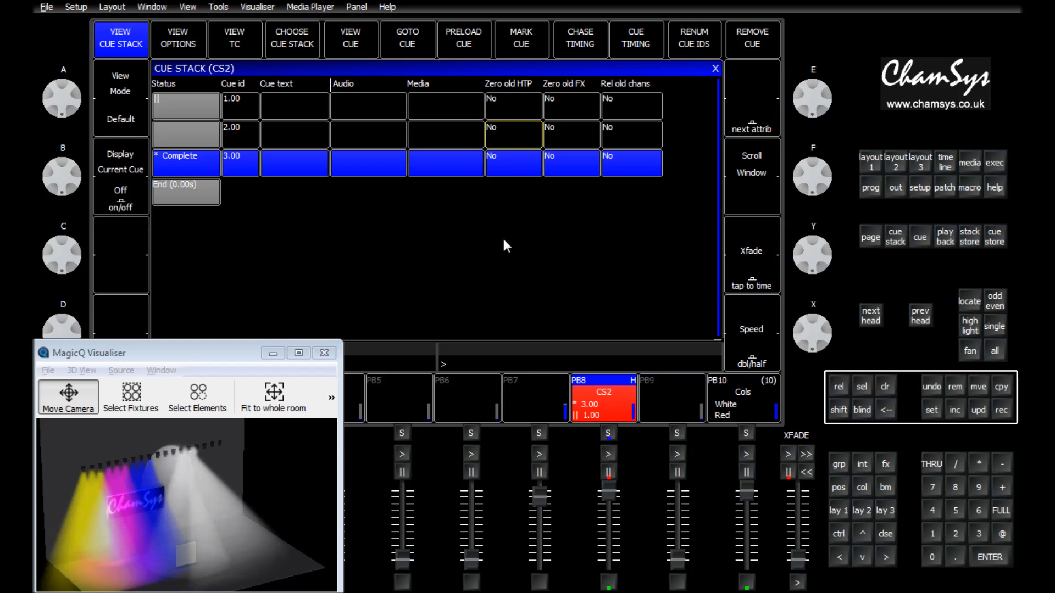
Set Zero old HTP to Yes for cue 3.00 of CS2 and run the stack from cue 1.00 through cue 3.00
click(516, 166)
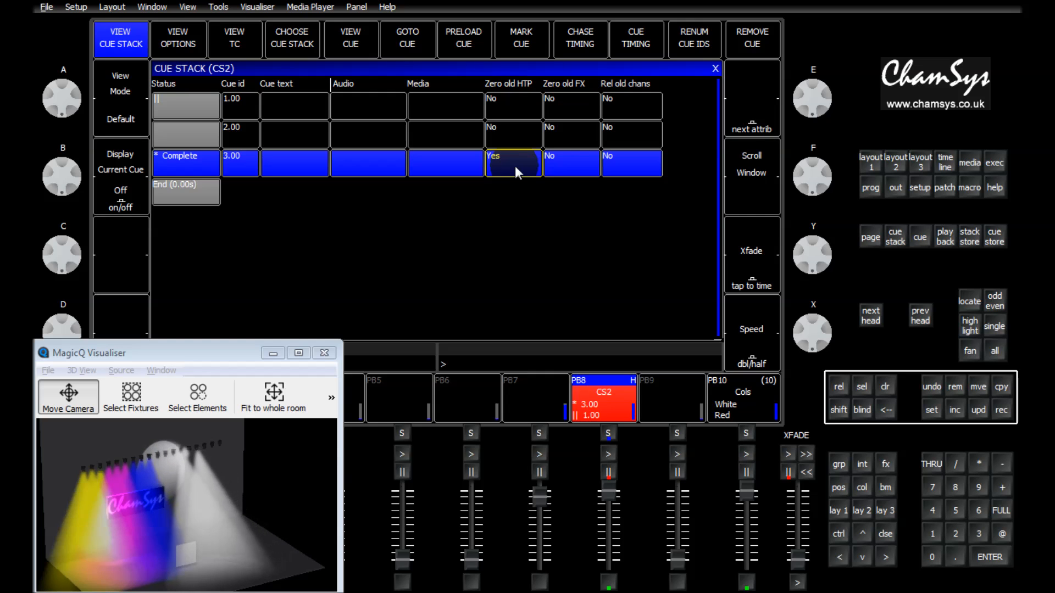
click(515, 166)
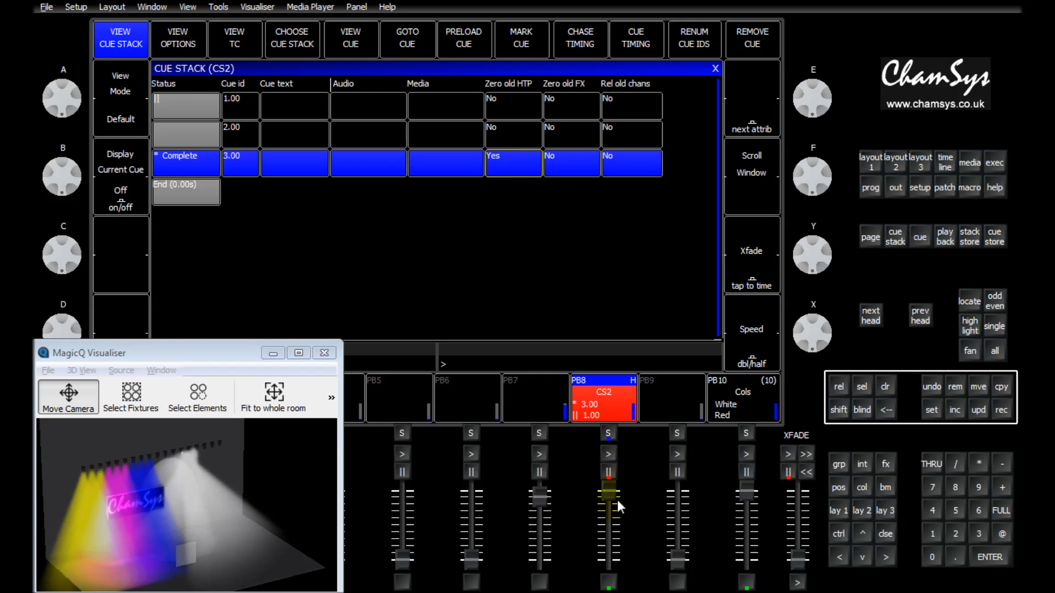
click(610, 452)
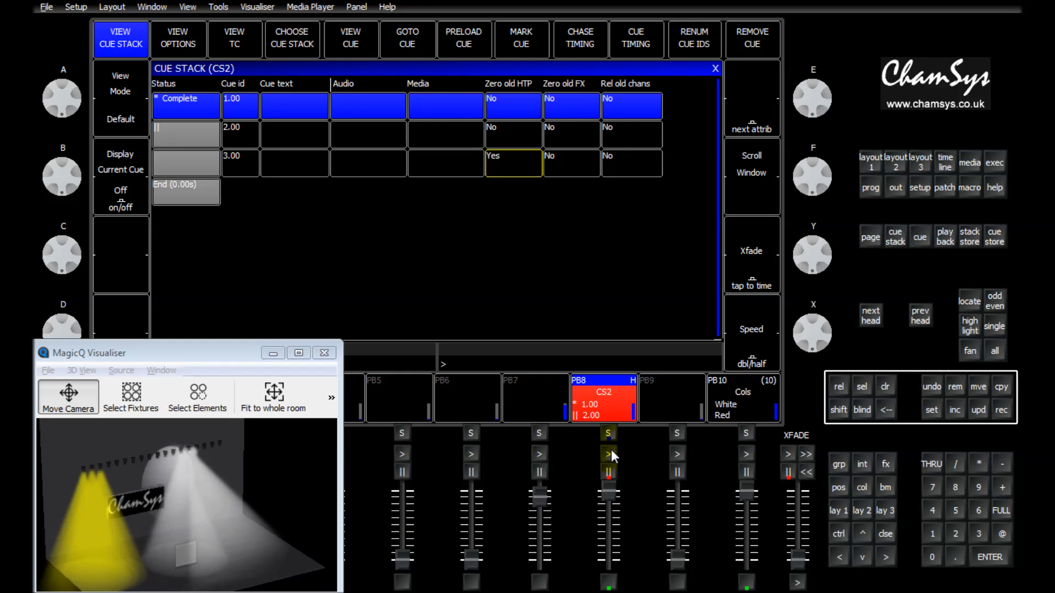
click(609, 453)
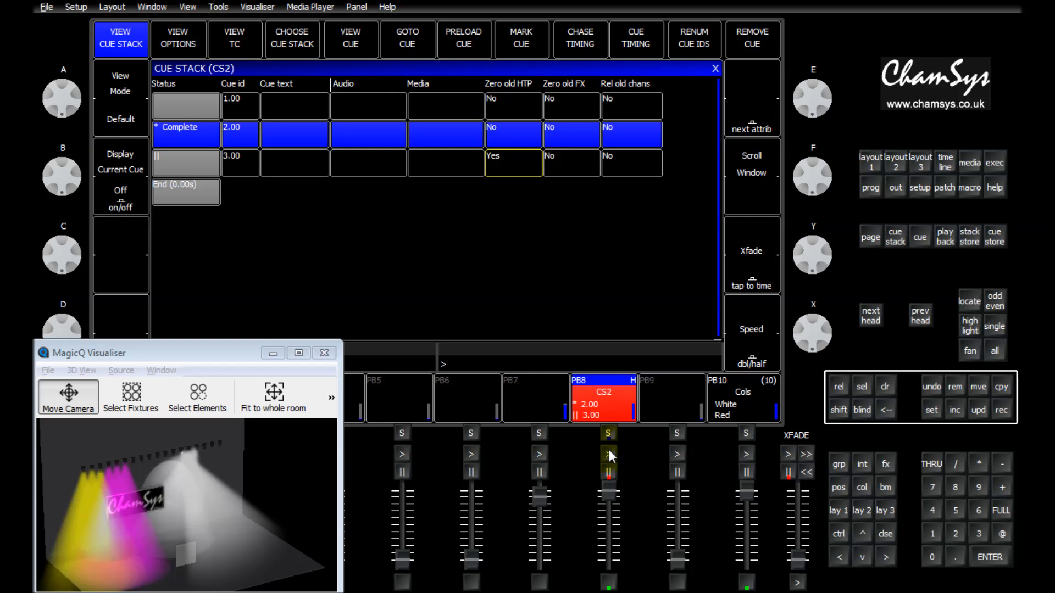
click(608, 450)
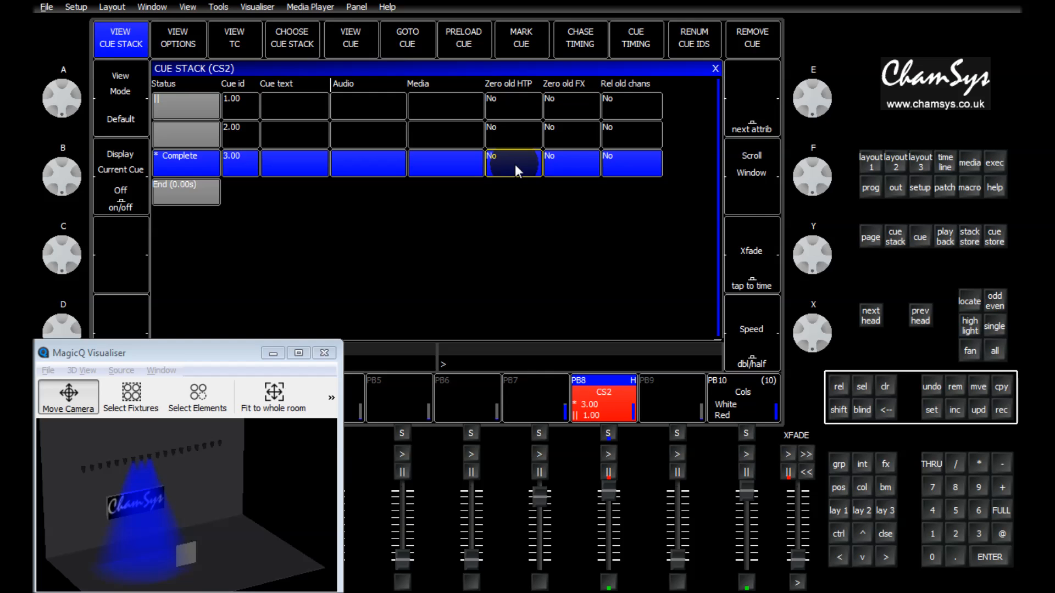
With Zero old HTP back at No for cue 3.00, run the CS2 stack twice from cue 1.00 to cue 3.00
click(608, 455)
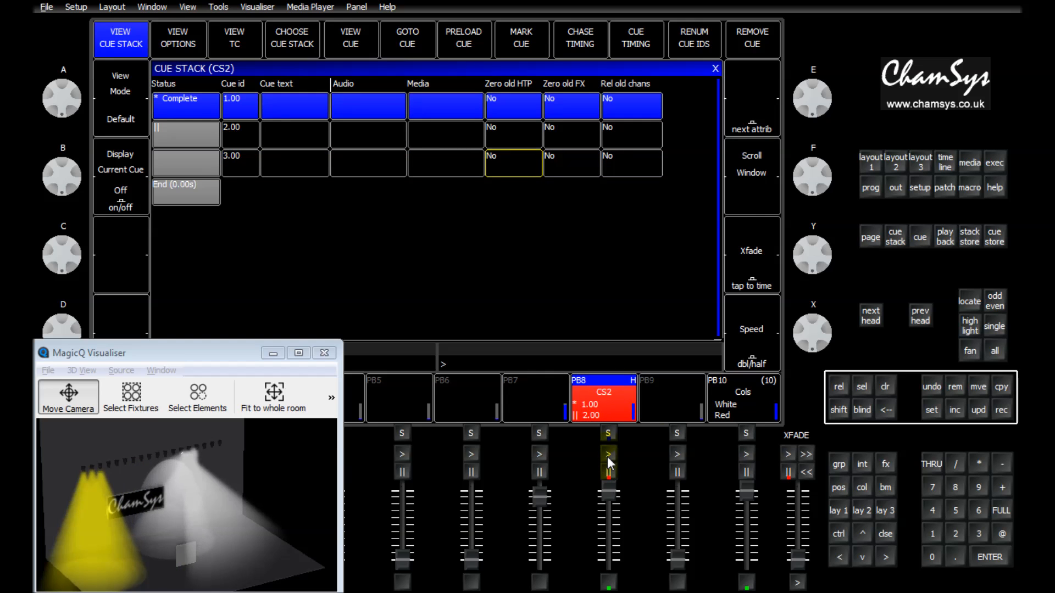
click(608, 455)
click(607, 455)
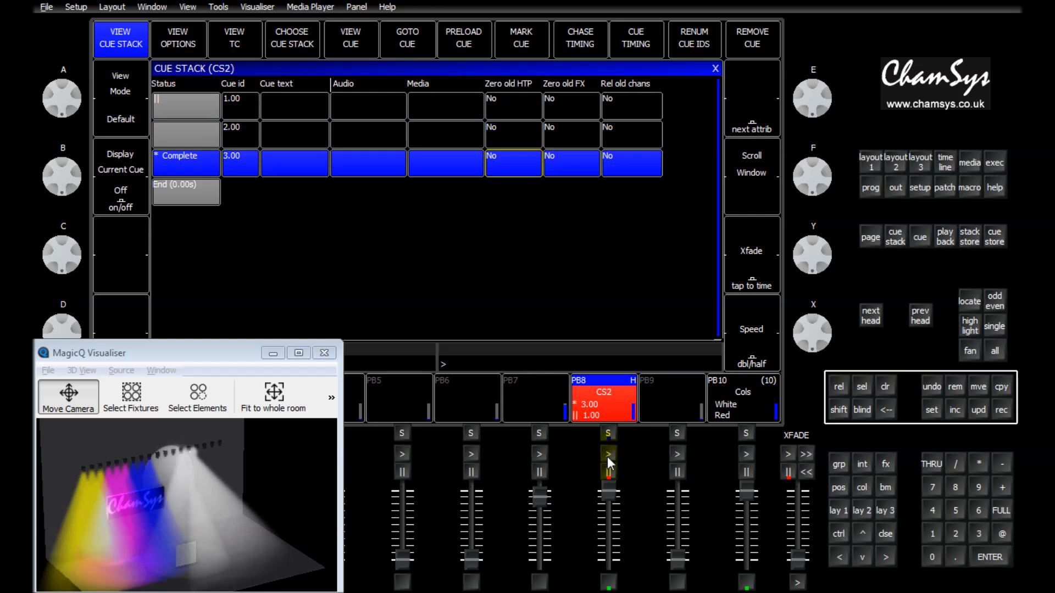
click(607, 455)
click(608, 455)
click(607, 455)
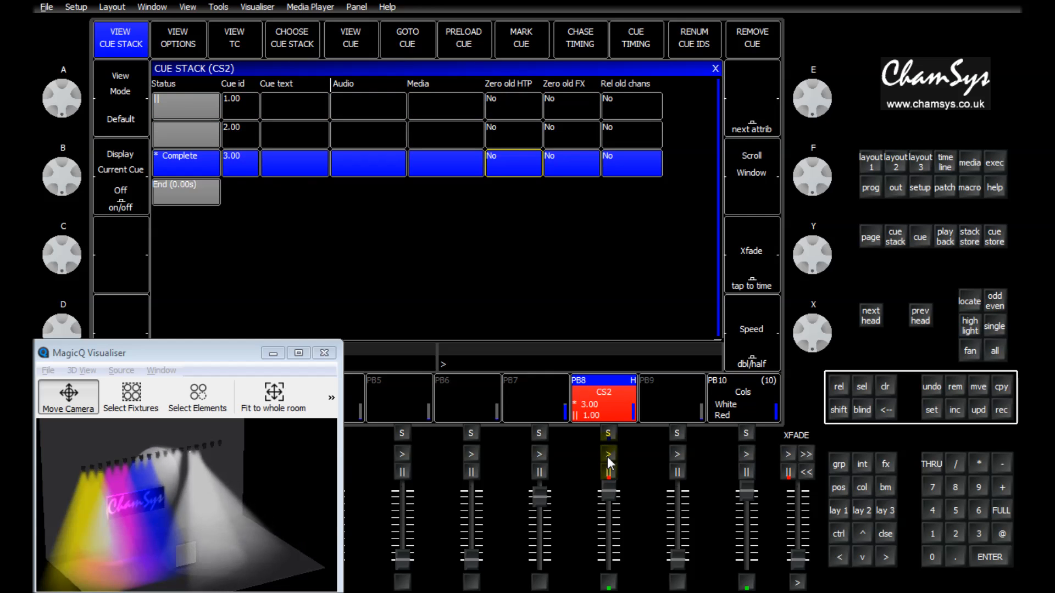
Return CS2 to cue 1.00, set Rel old chans to Yes for cue 2.00 and run the stack to cue 3.00
click(608, 455)
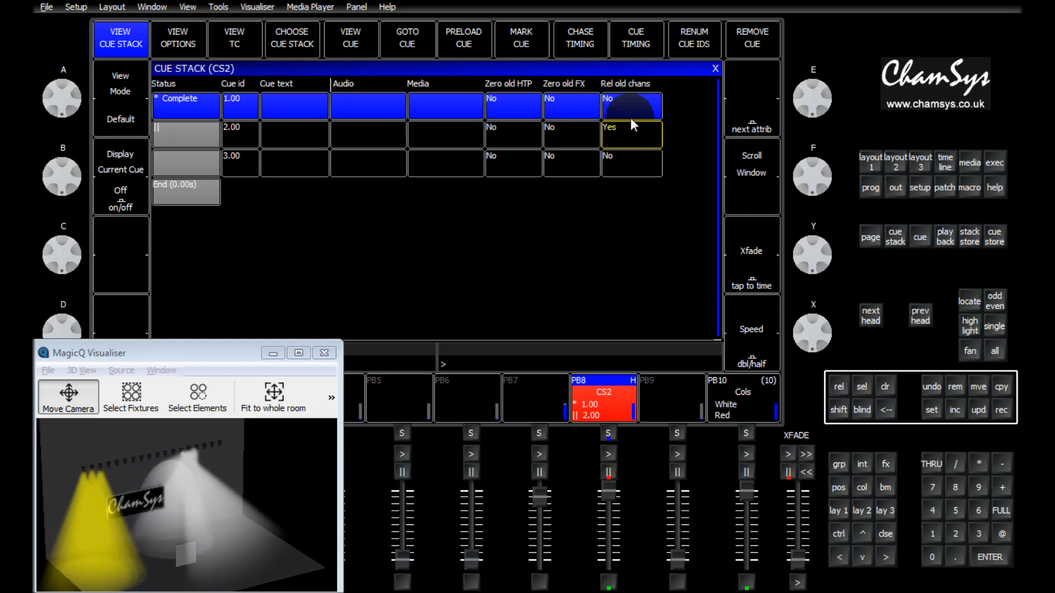
click(607, 454)
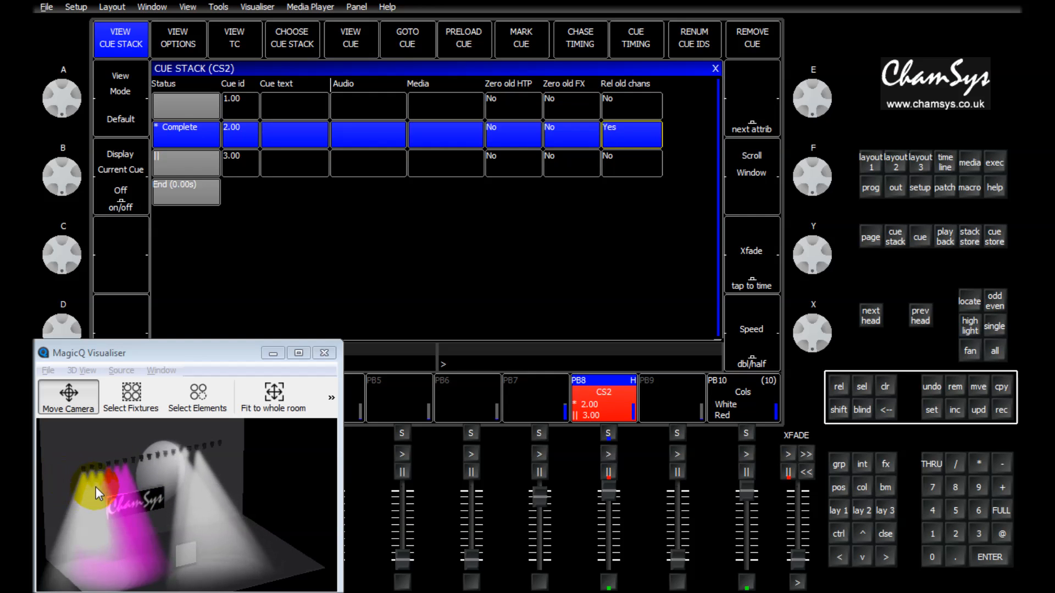
click(91, 553)
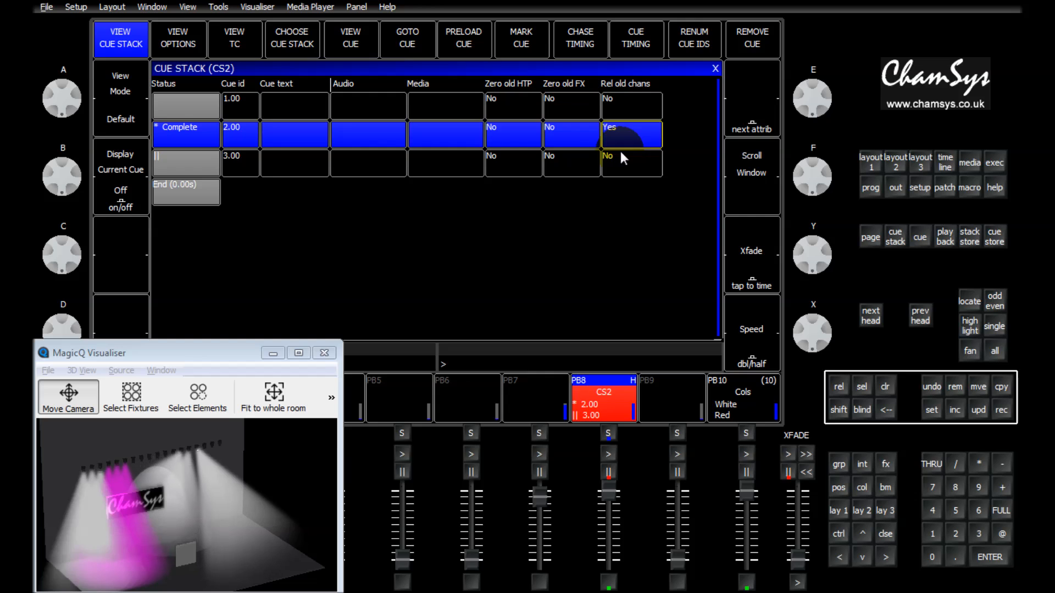
click(612, 453)
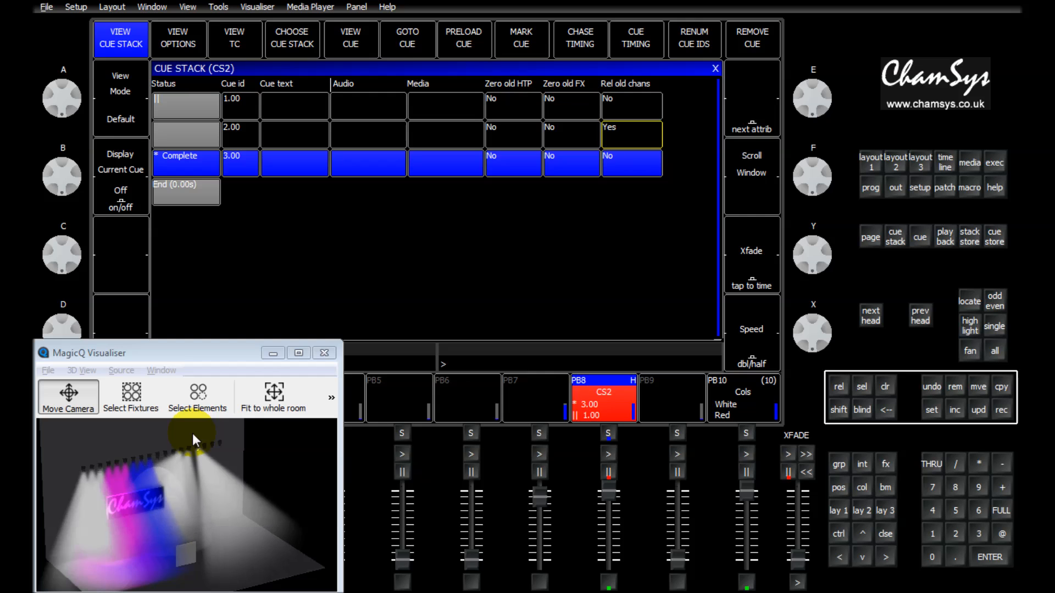
Set Rel old chans back to No for cue 2.00 and run CS2 once through all its cues, ending on cue 1.00
click(629, 130)
click(607, 452)
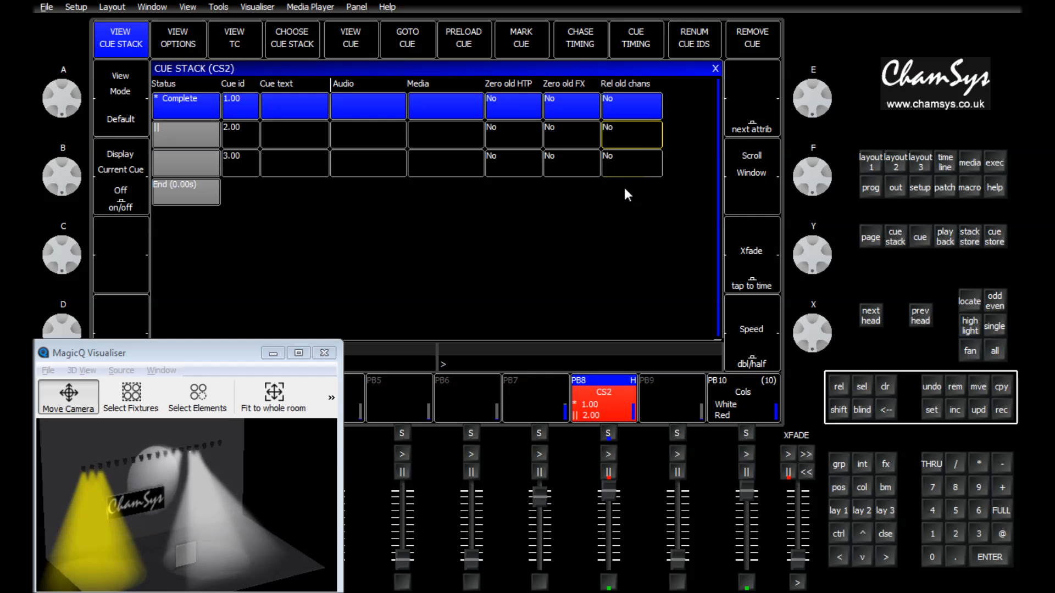
click(574, 133)
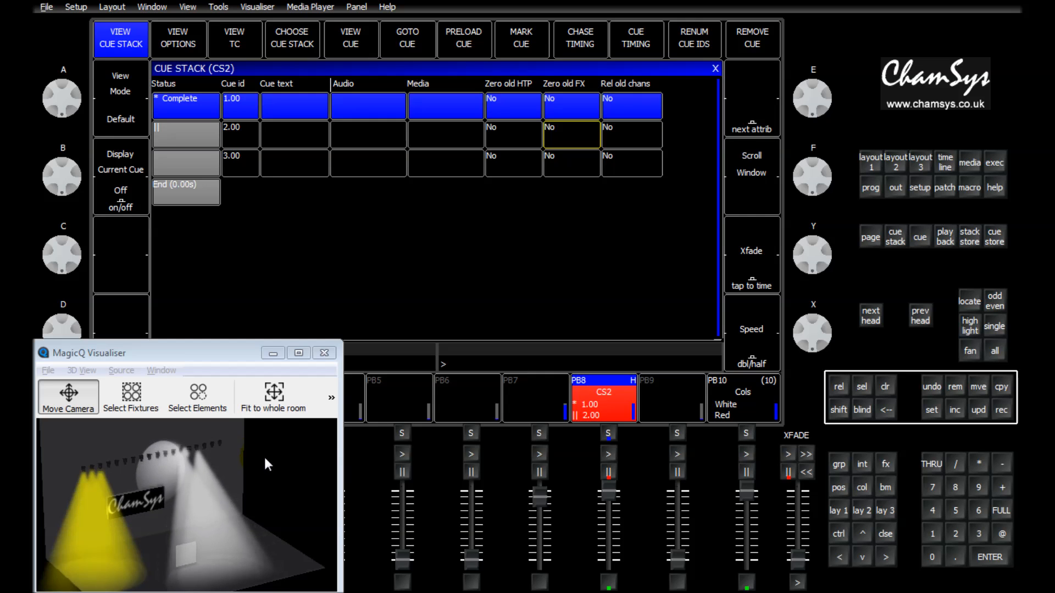
click(610, 453)
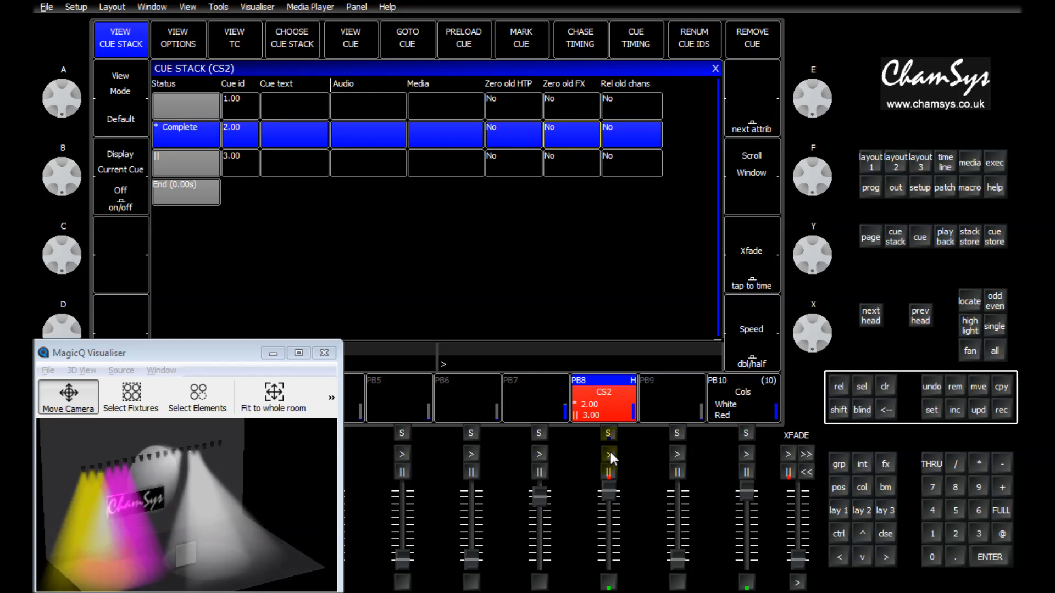
click(610, 453)
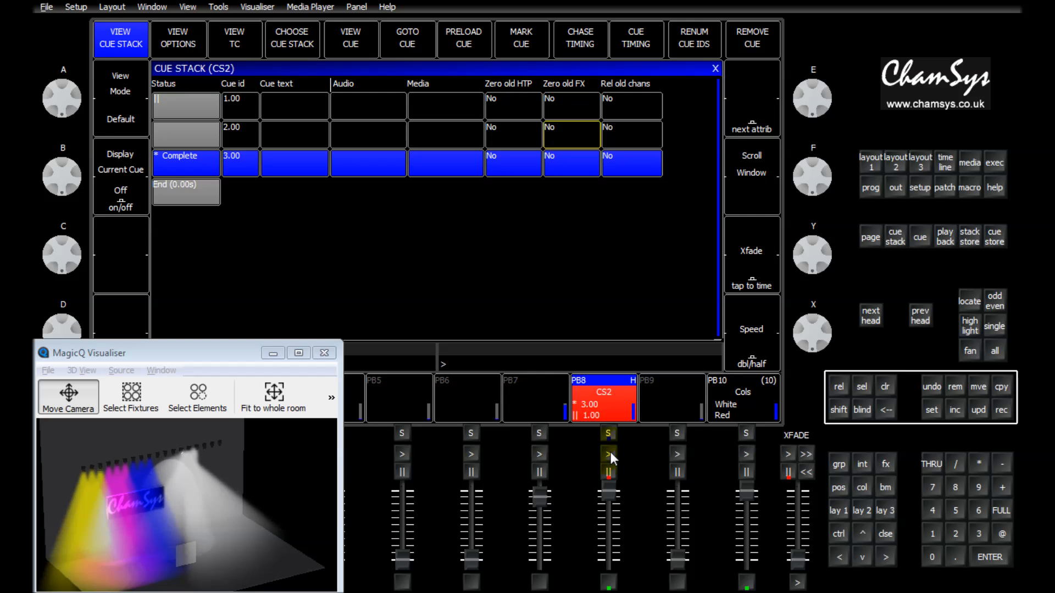
click(609, 454)
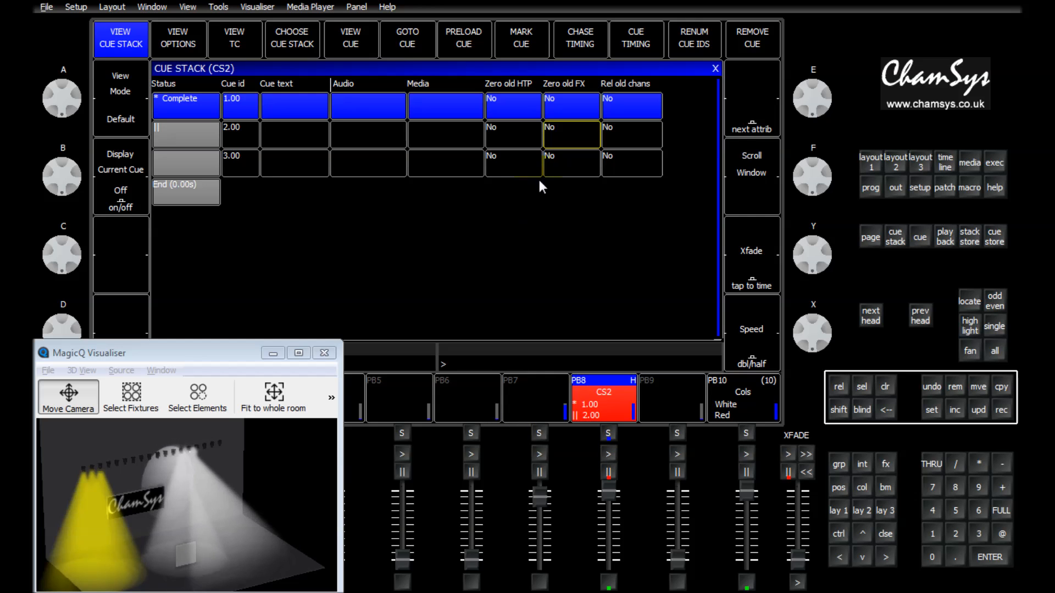
Set Zero old FX to Yes for cue 2.00 of CS2 and run the stack through cue 2.00 to cue 3.00
click(571, 137)
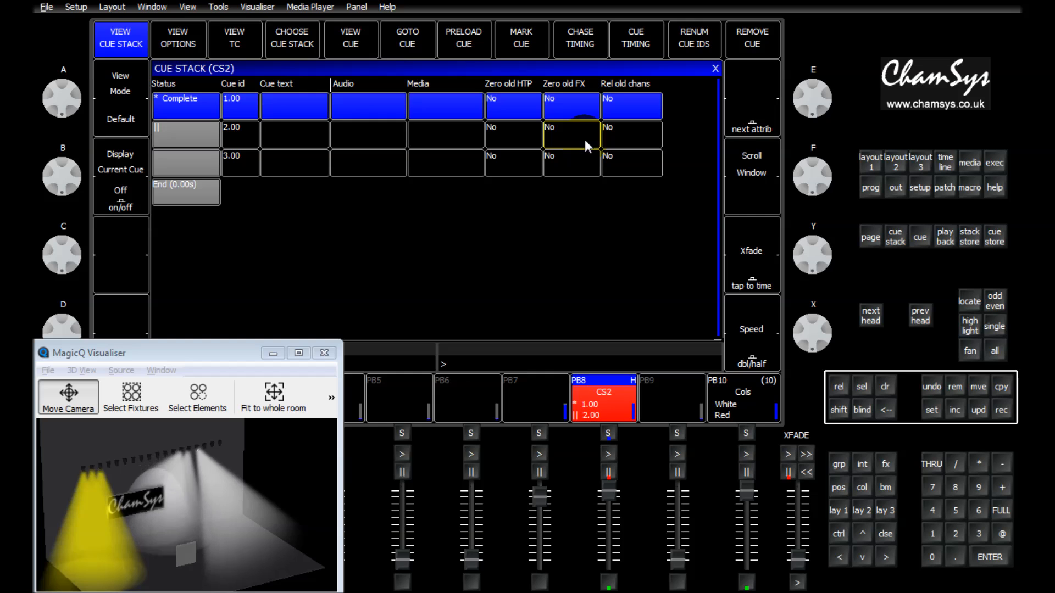
click(564, 136)
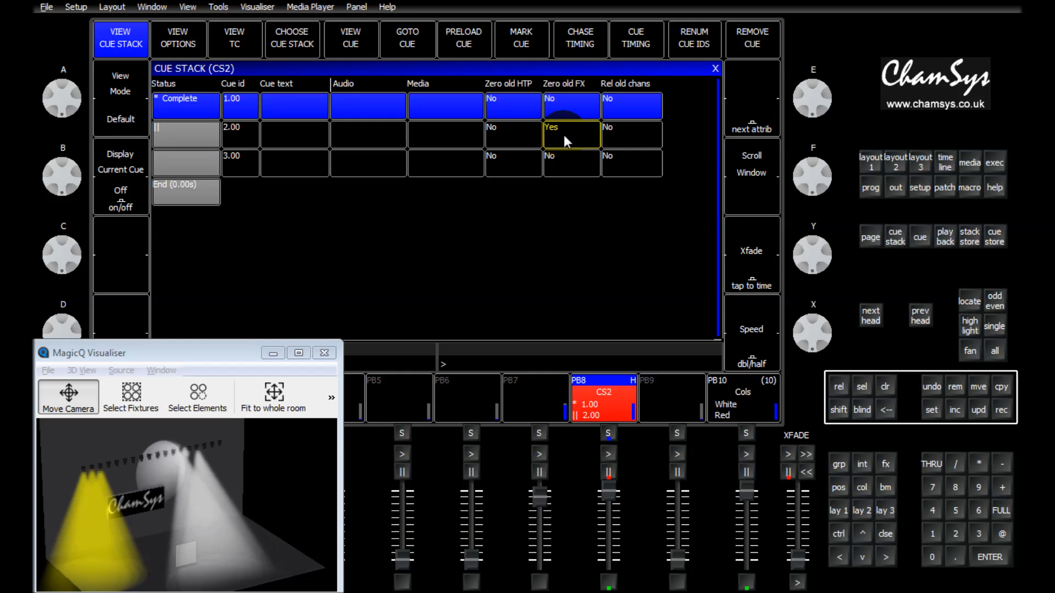
click(610, 454)
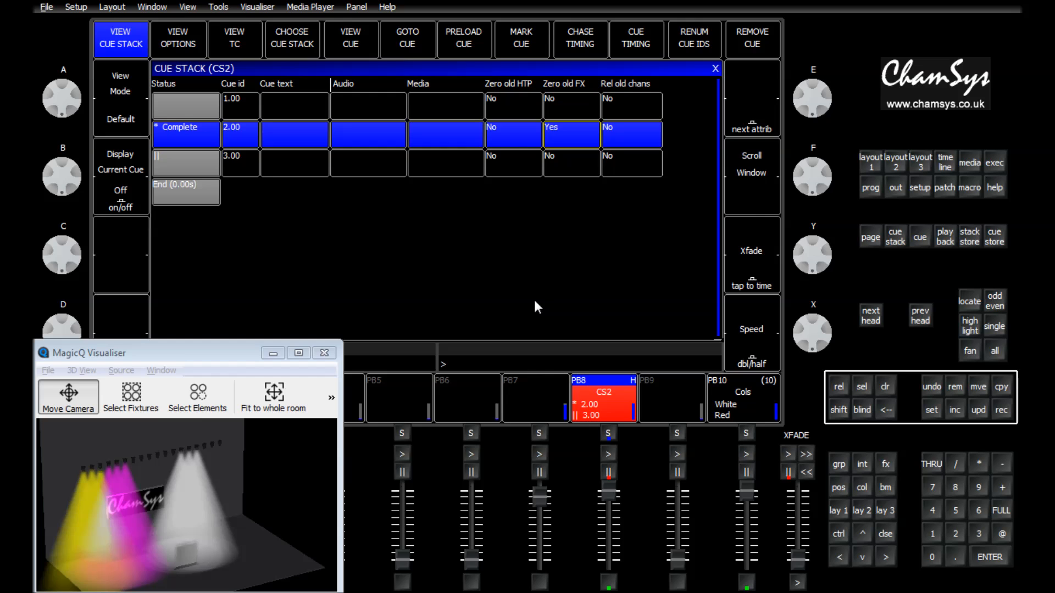
click(607, 453)
click(70, 394)
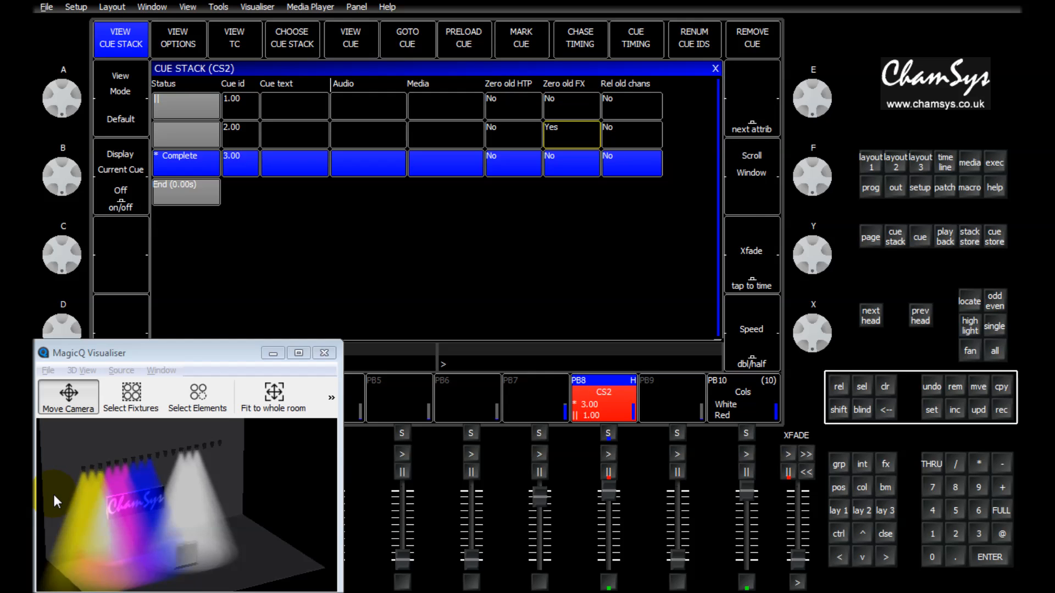
Step CS2 back to cue 1.00 and compare the Zero old and Rel old chans settings with the Track flags of its three cues
drag(488, 122, 635, 165)
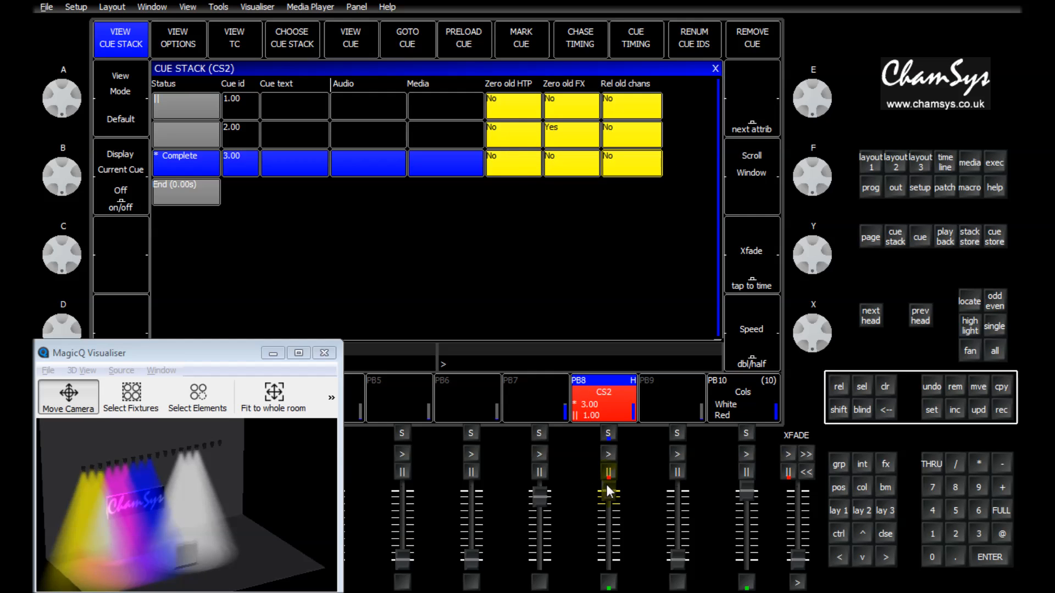
click(609, 453)
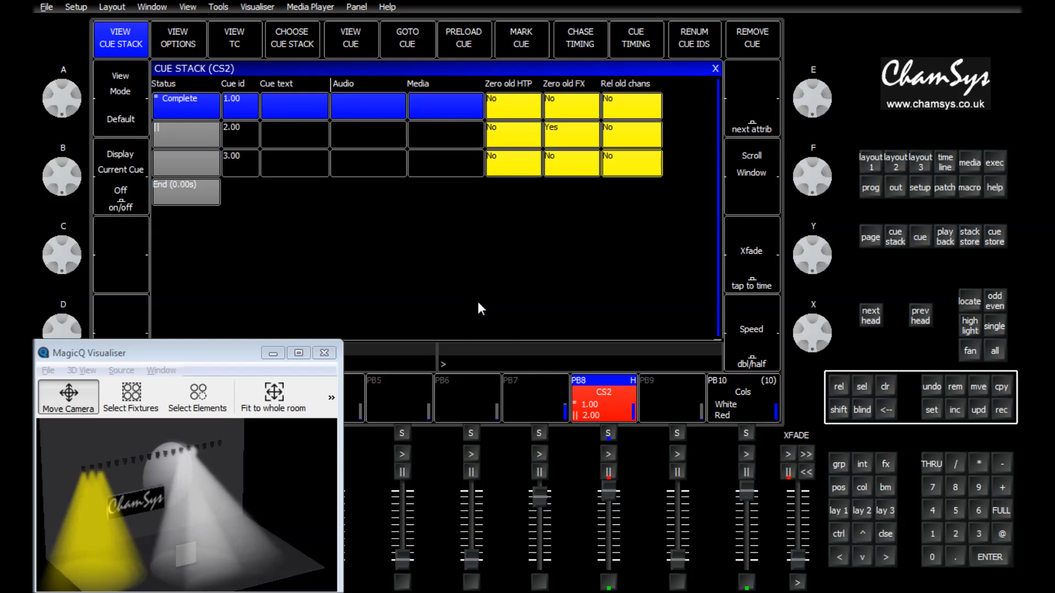
key(Right)
key(Right)
key(Right)
key(Left)
key(Left)
key(Left)
key(Left)
key(Left)
key(Left)
key(Left)
key(Left)
key(Left)
key(Left)
key(Left)
key(Left)
key(Left)
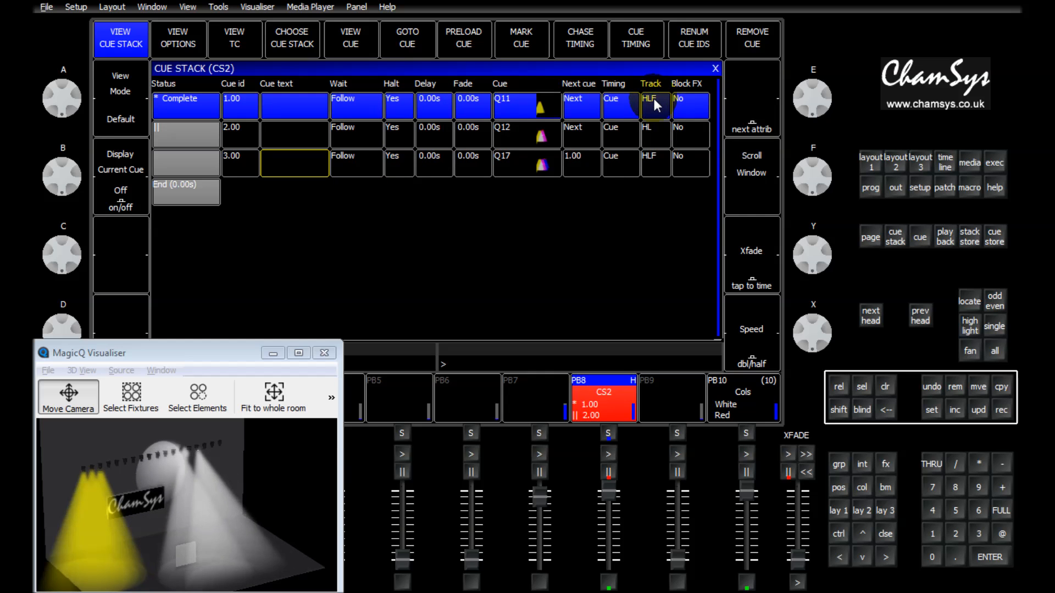
drag(655, 104, 661, 163)
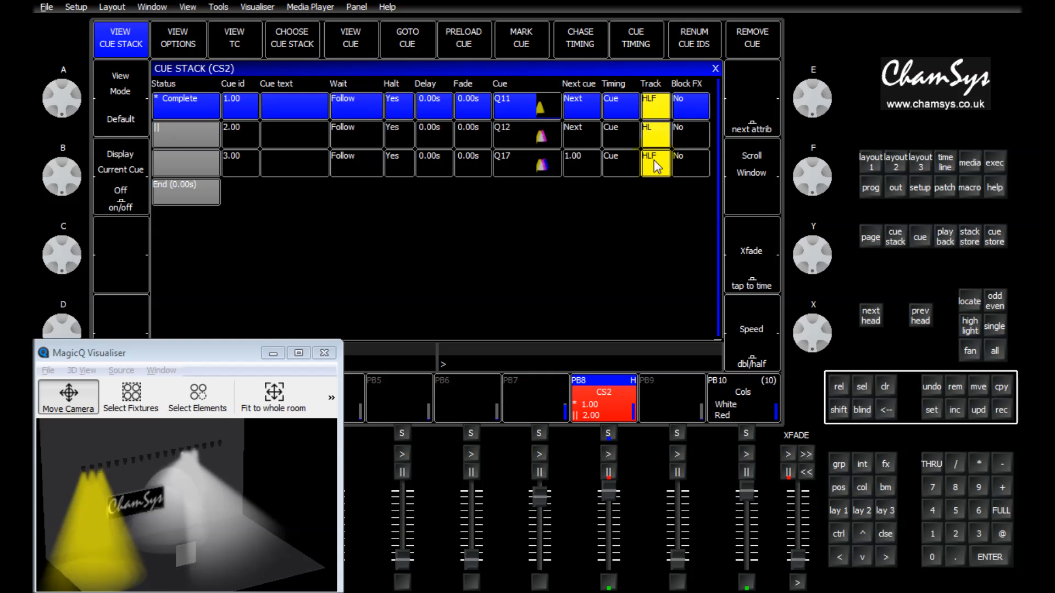
key(Up)
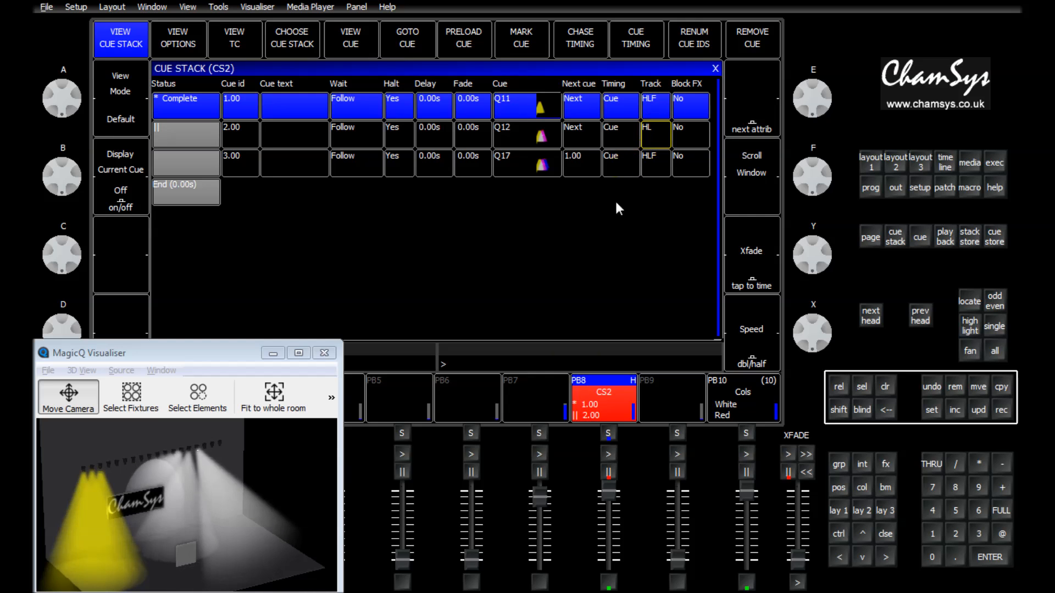
Run cue 2.00 of CS2 and set its Track flags to HF
click(608, 454)
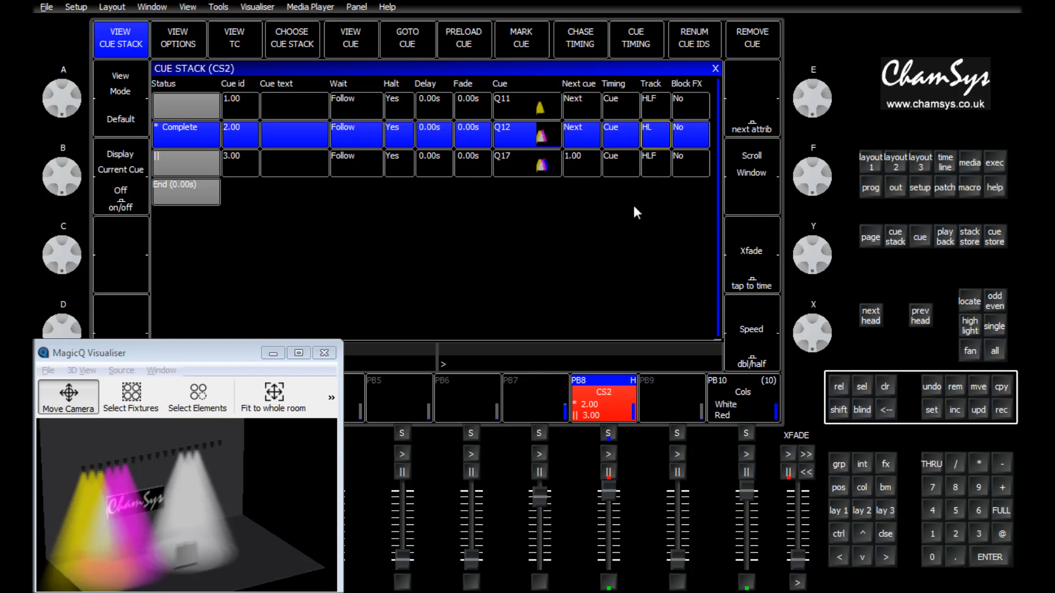
click(652, 141)
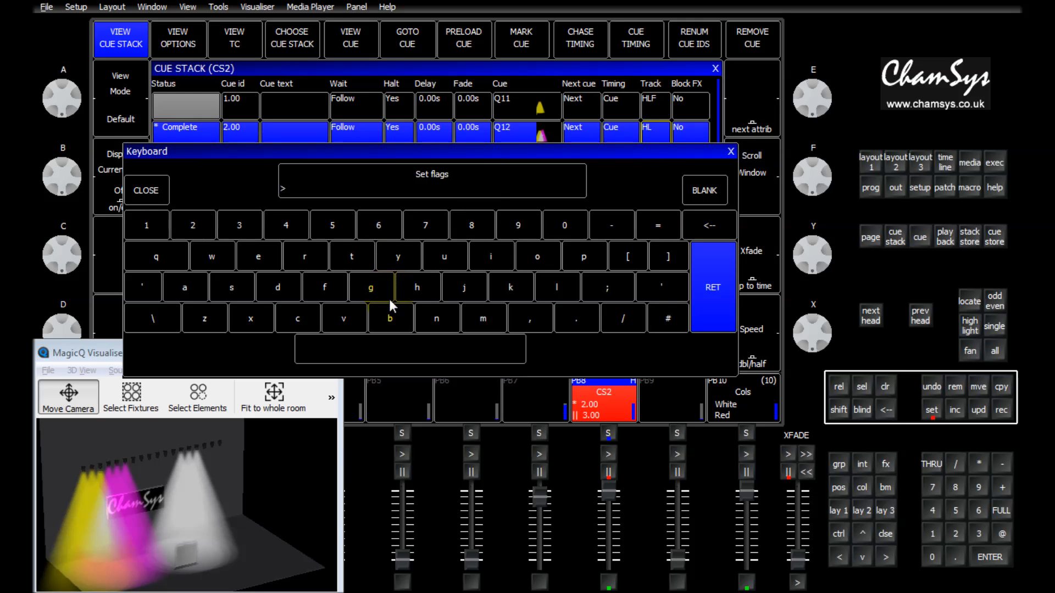
click(416, 288)
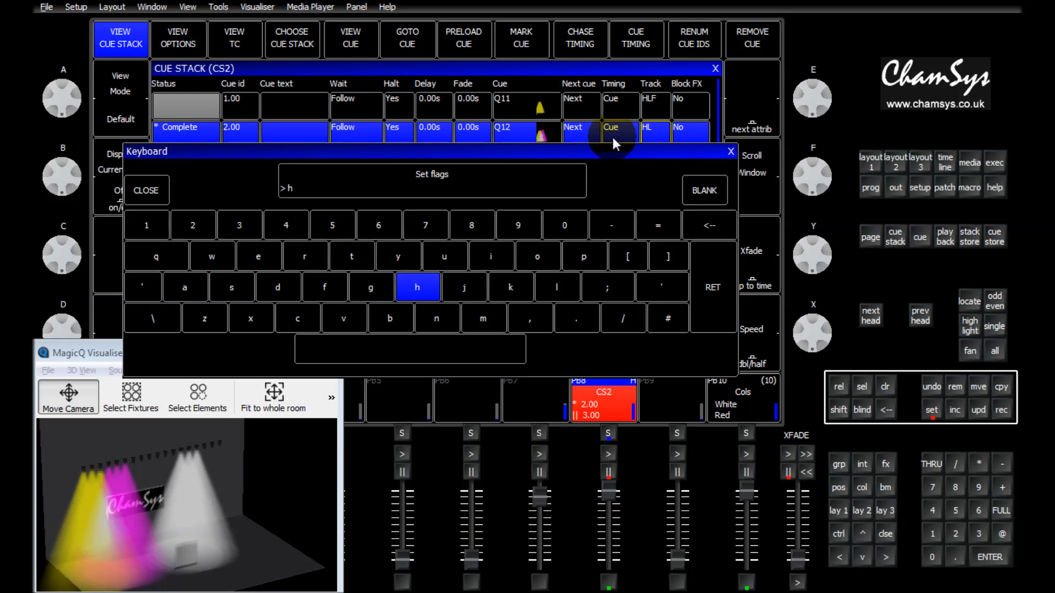
click(325, 287)
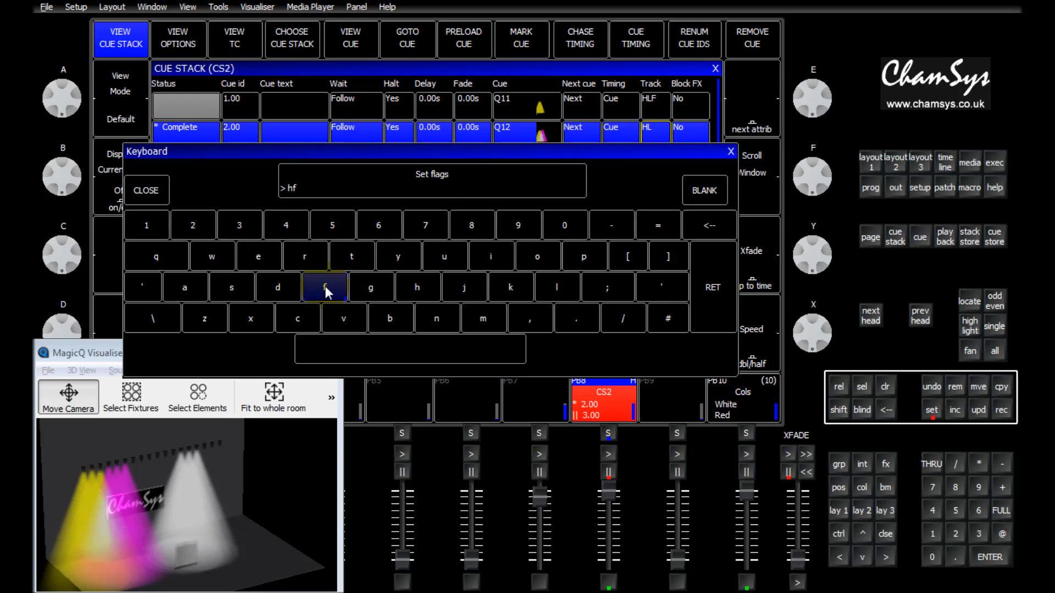
click(716, 285)
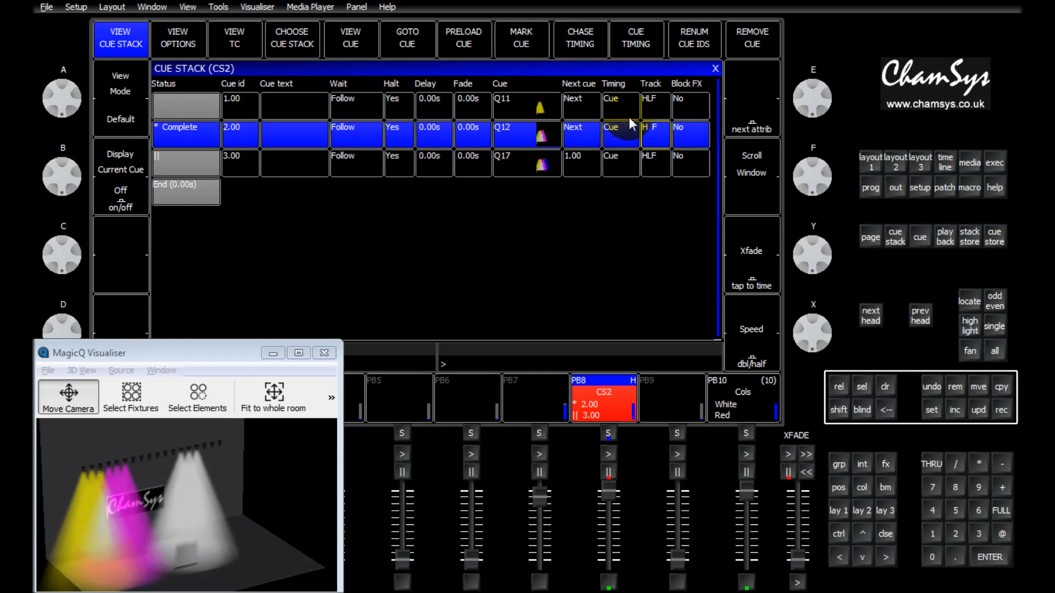
Step CS2 back to cue 1.00, run cue 2.00 again and set its Track flags to HLF
click(609, 472)
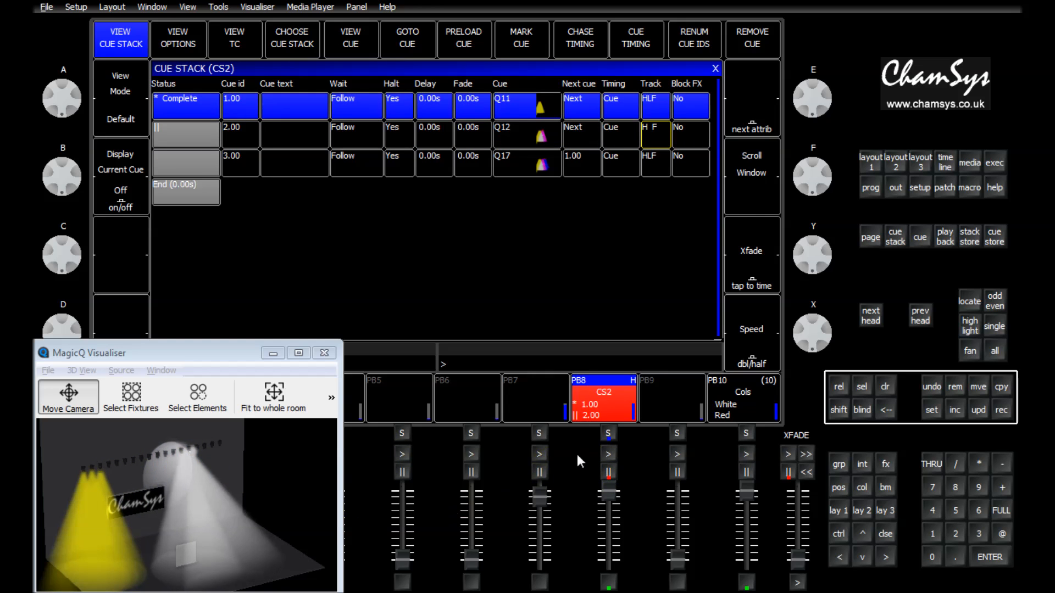
click(609, 456)
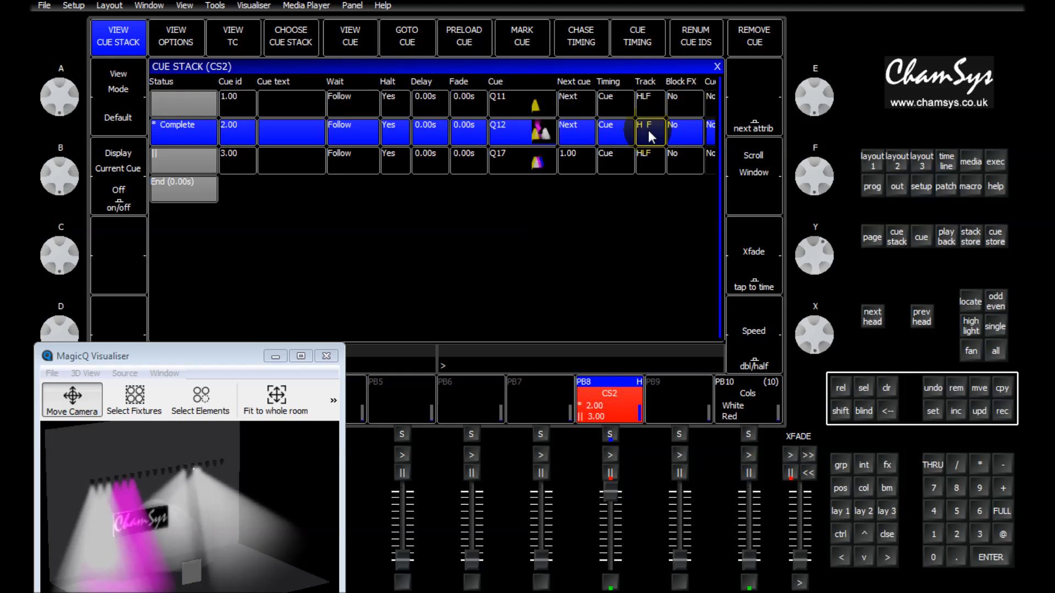
text(hlf)
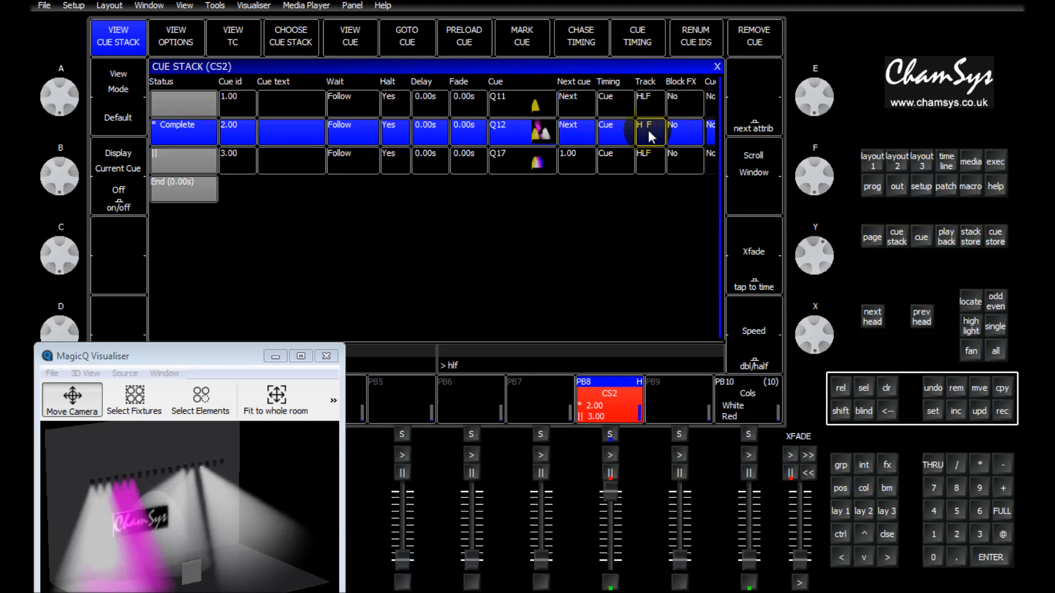
key(Return)
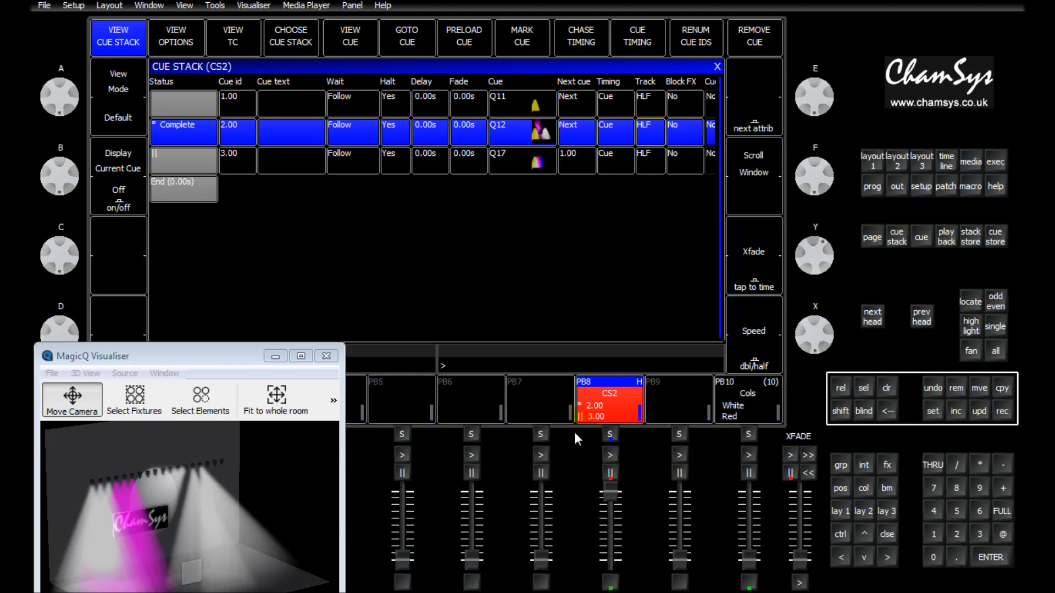
Add the tiltsine position FX to the MacViper heads of group H4>6
click(876, 160)
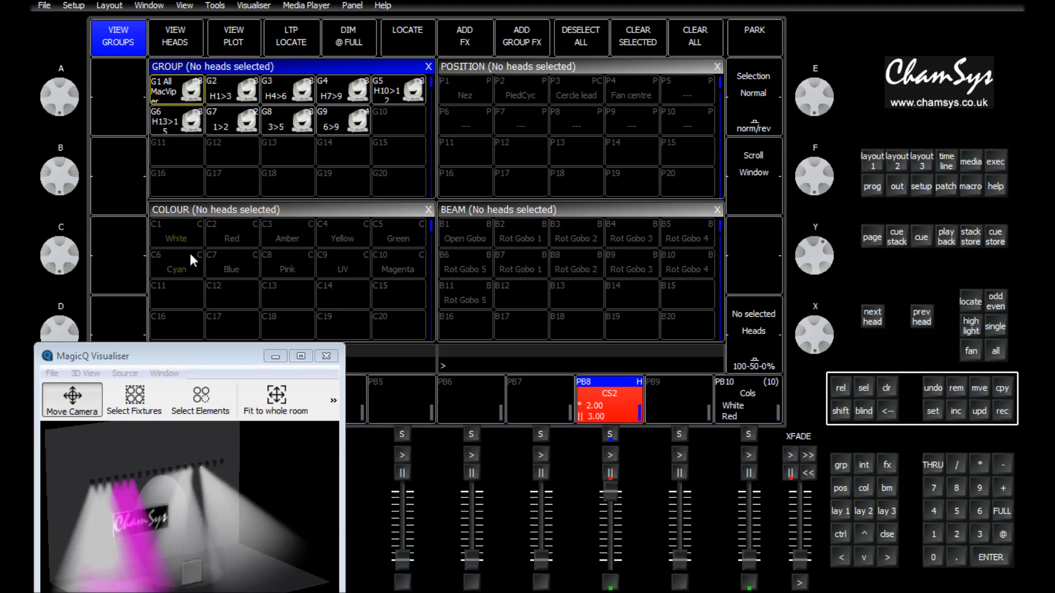
click(129, 482)
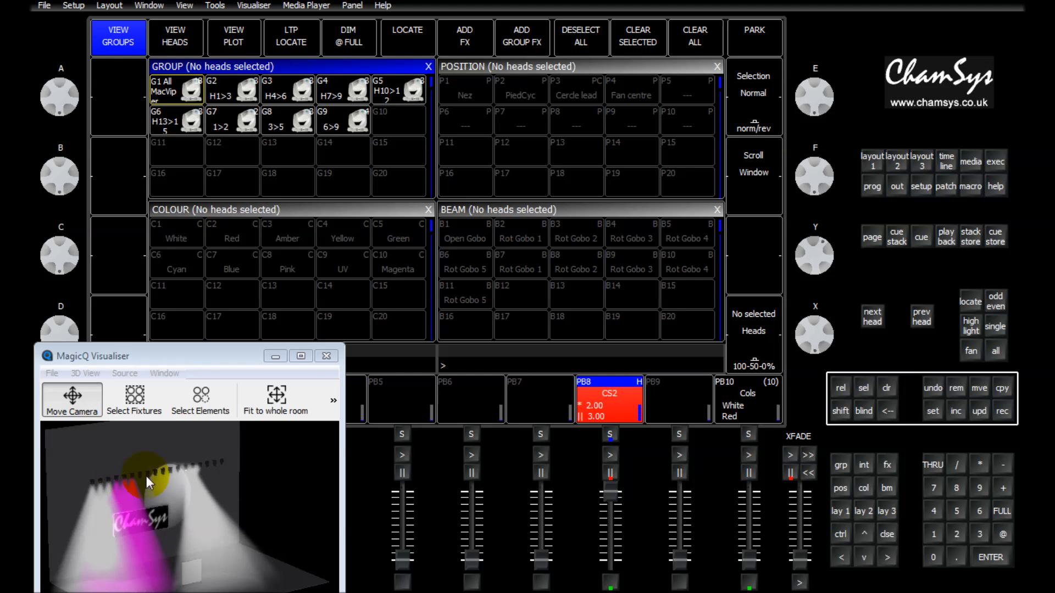
click(288, 91)
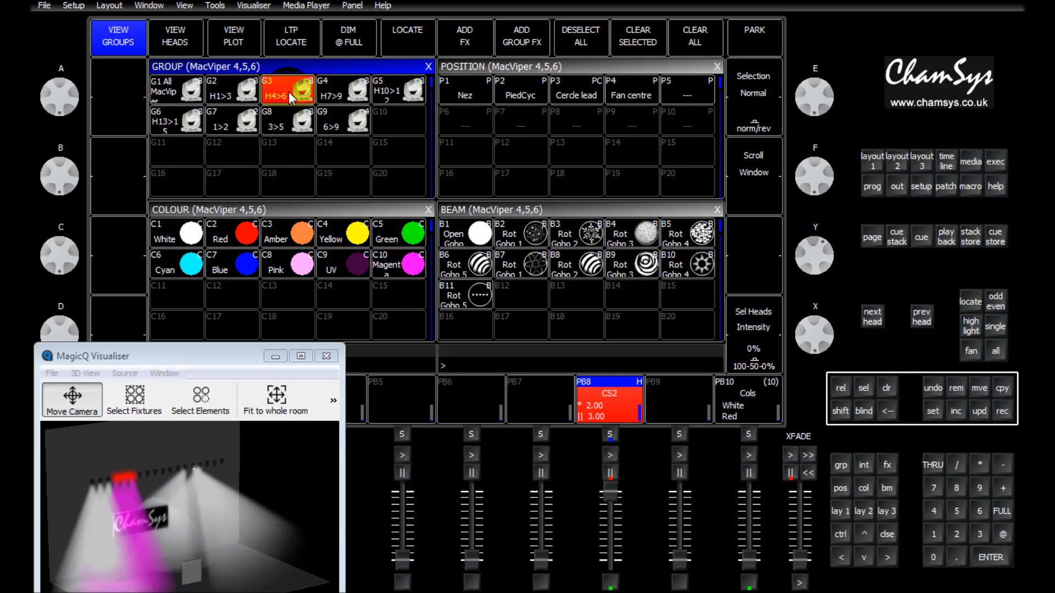
click(466, 32)
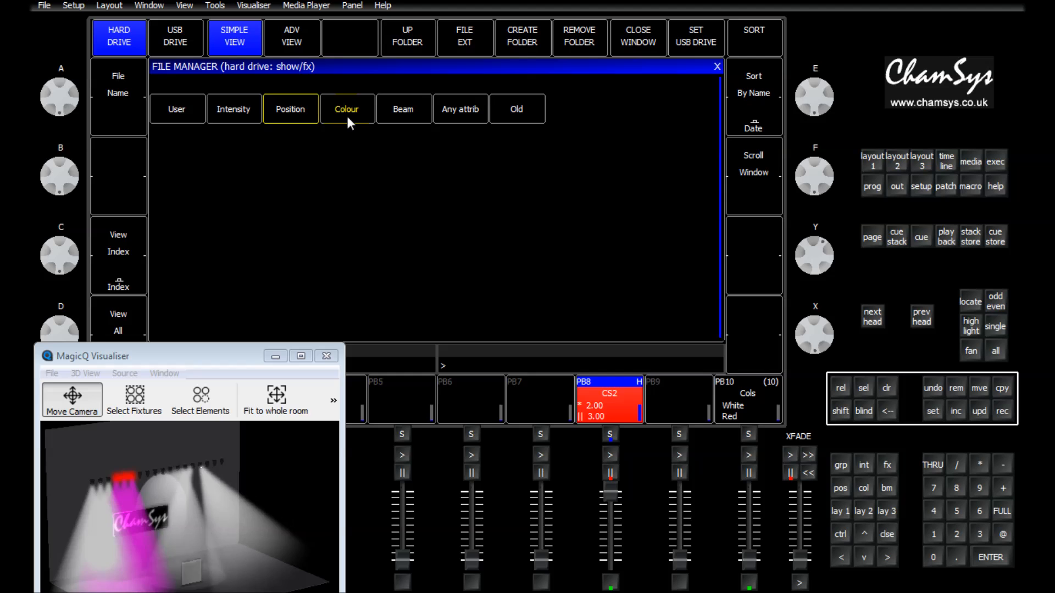
click(297, 118)
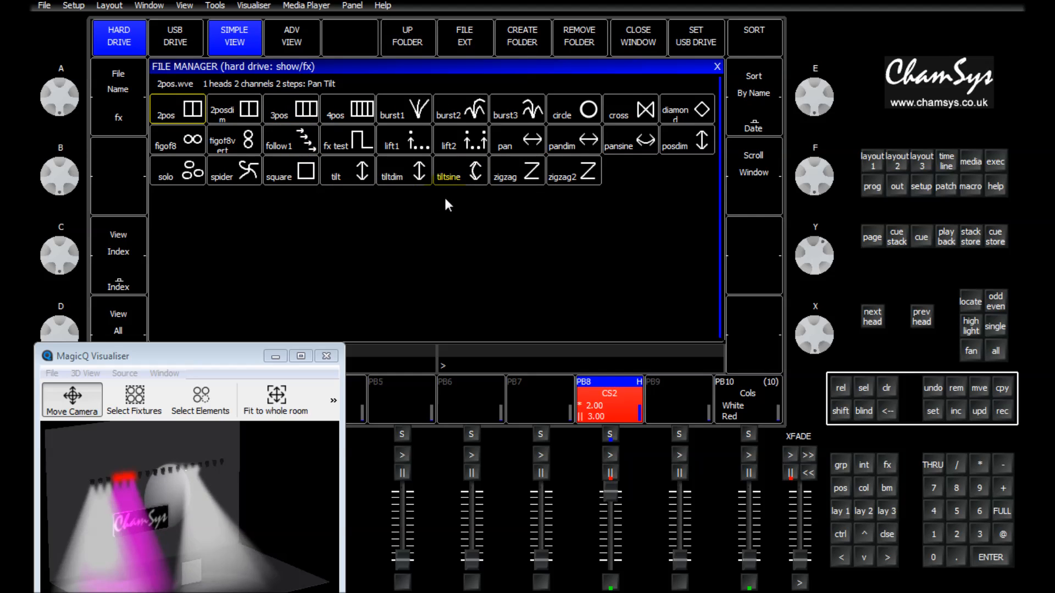
click(453, 180)
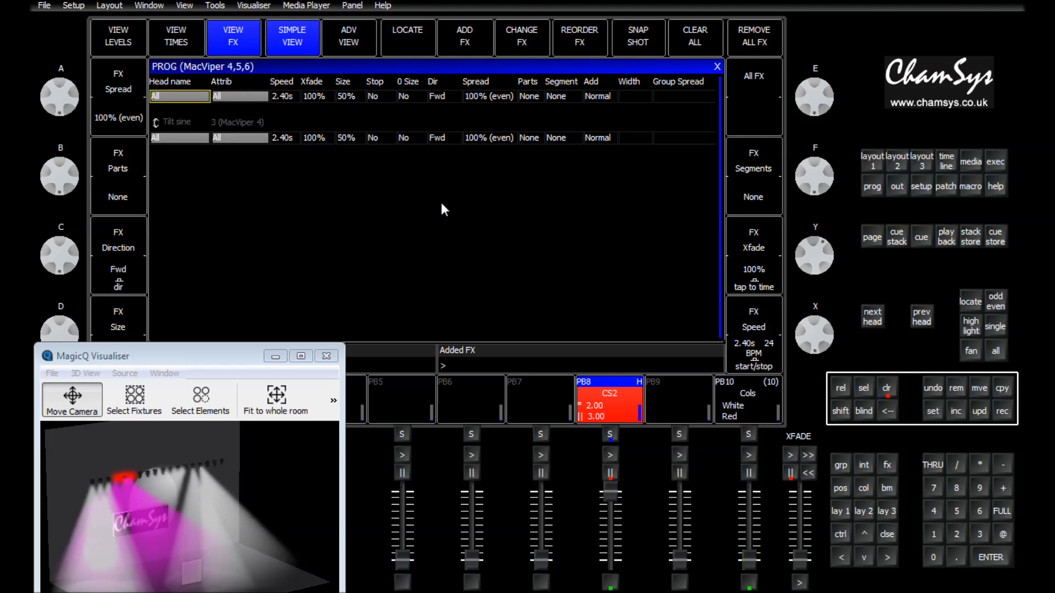
Record the FX as a cue on playback PB7 and clear the programmer
click(1002, 411)
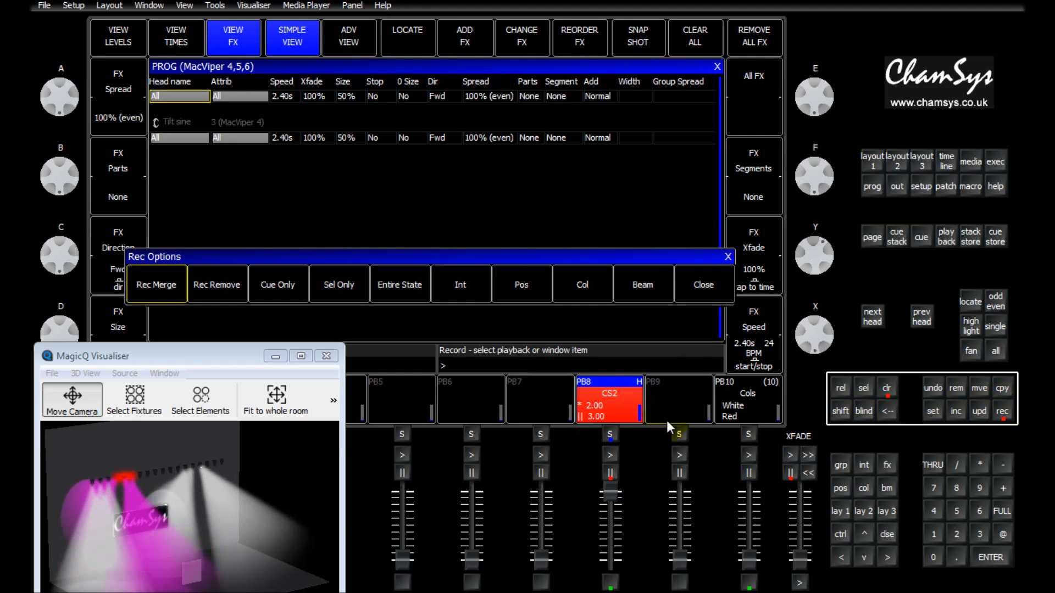
click(532, 408)
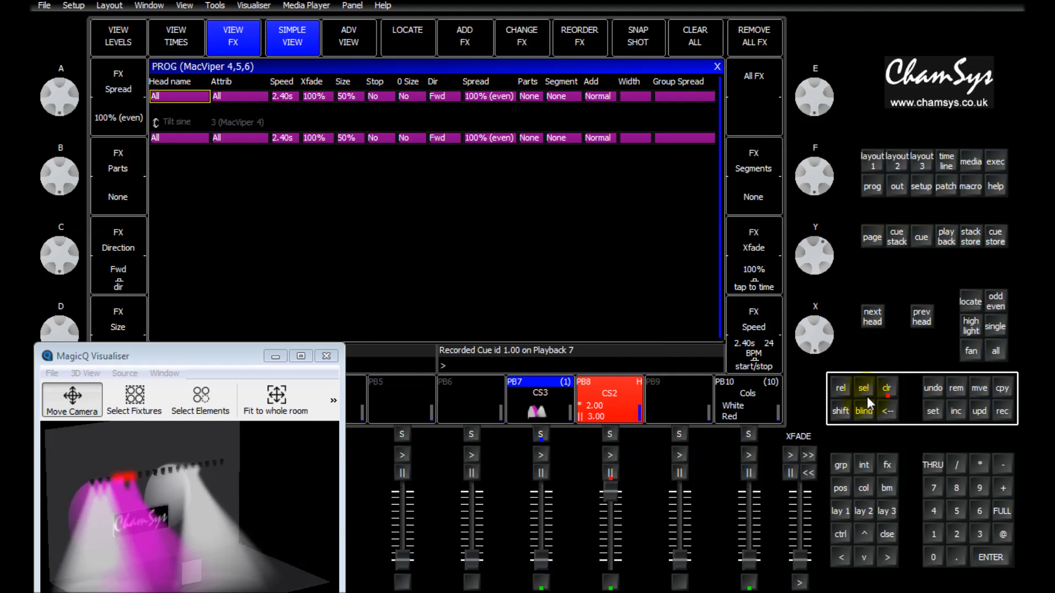
click(882, 388)
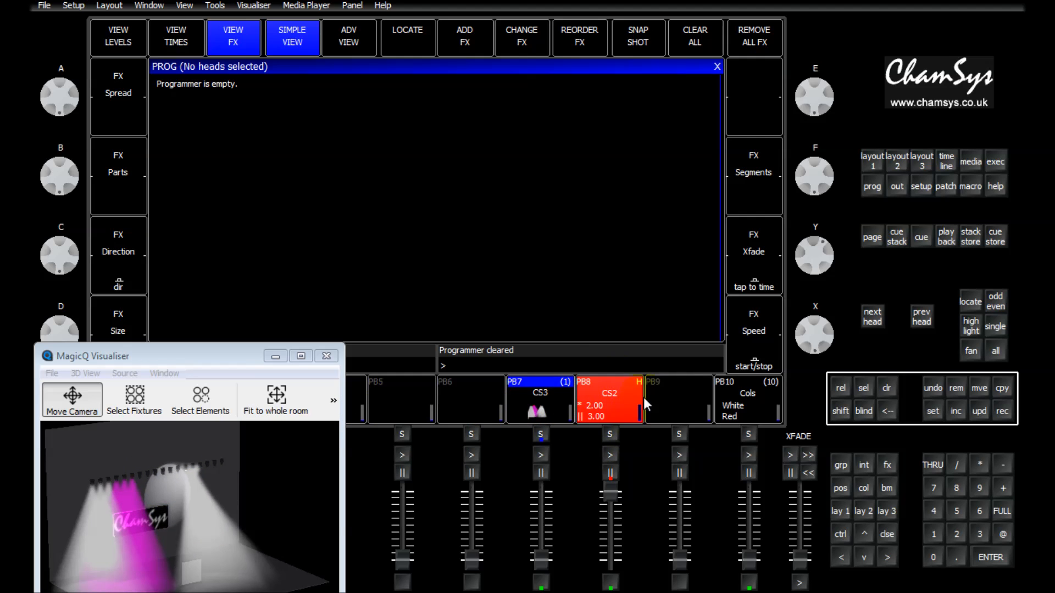
Check the levels stored in cue 2.00 of CS2 and aim group H4>6 at about tilt 216 and pan 129
click(611, 407)
click(611, 406)
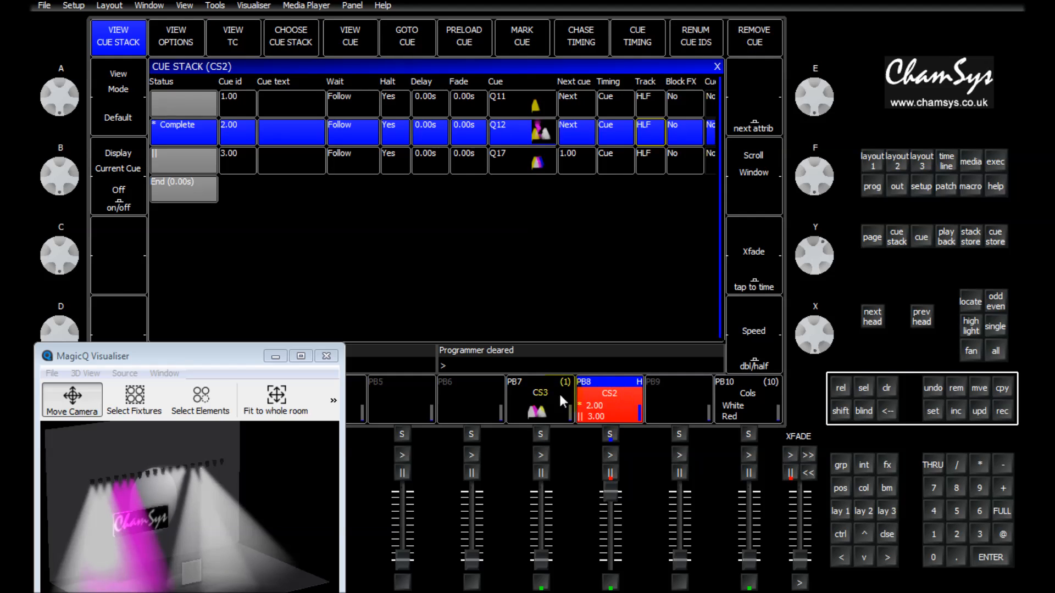
click(351, 35)
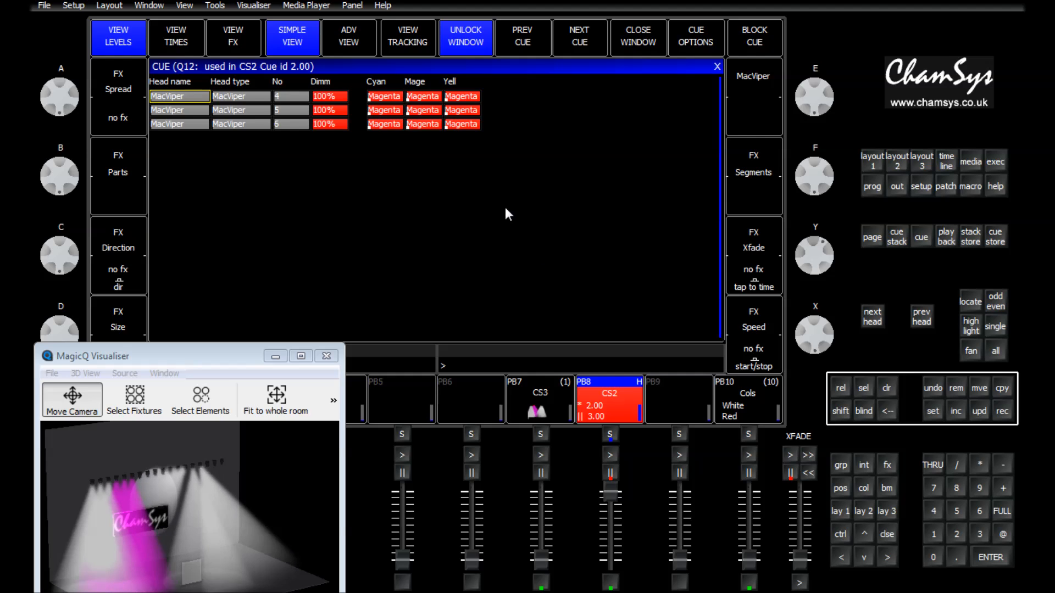
click(868, 161)
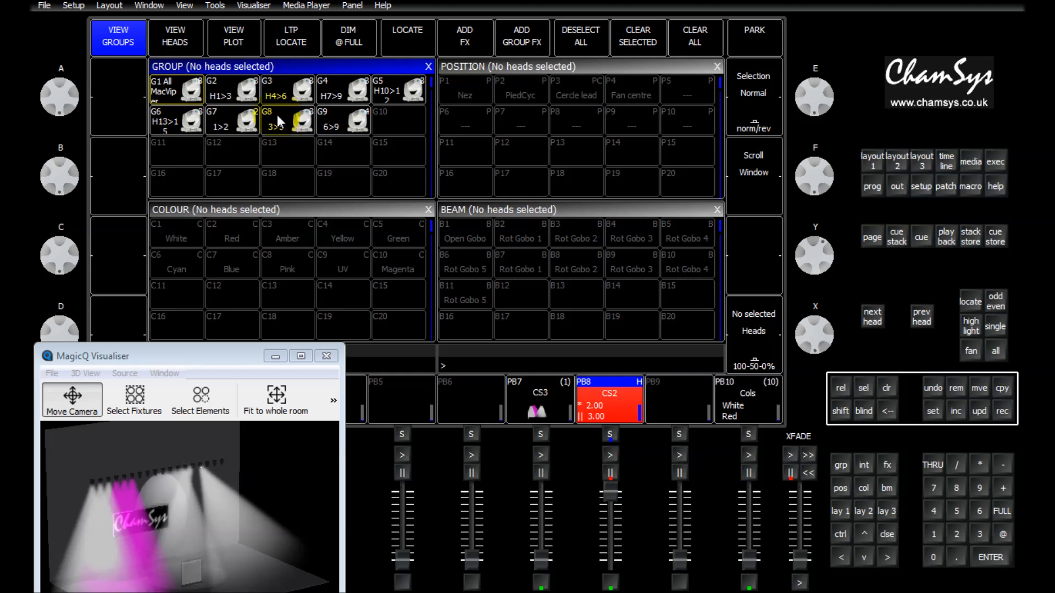
click(283, 94)
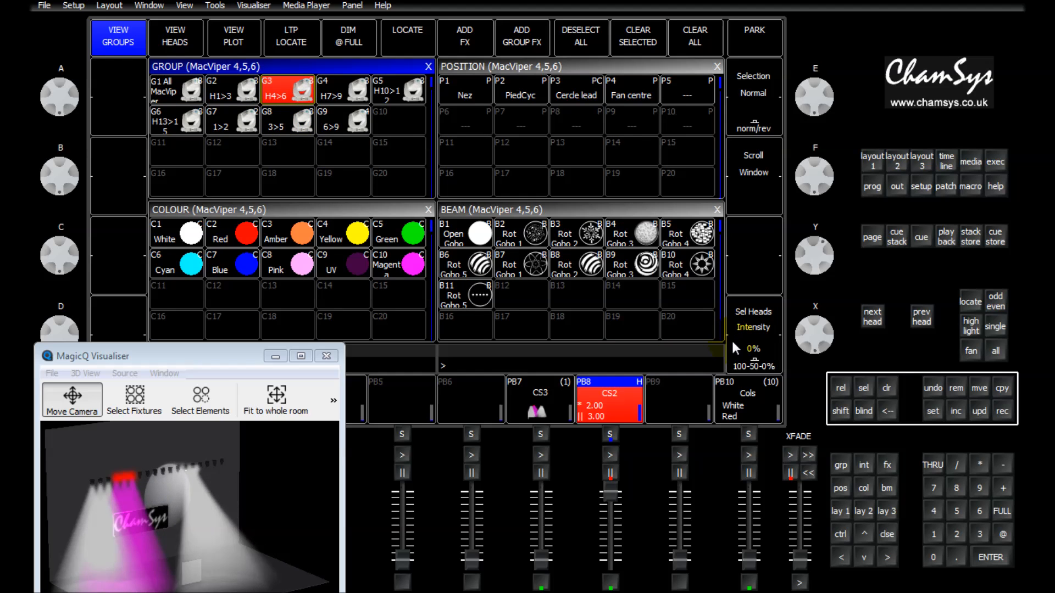
click(840, 488)
drag(829, 249, 833, 312)
scroll(834, 316, up, 1)
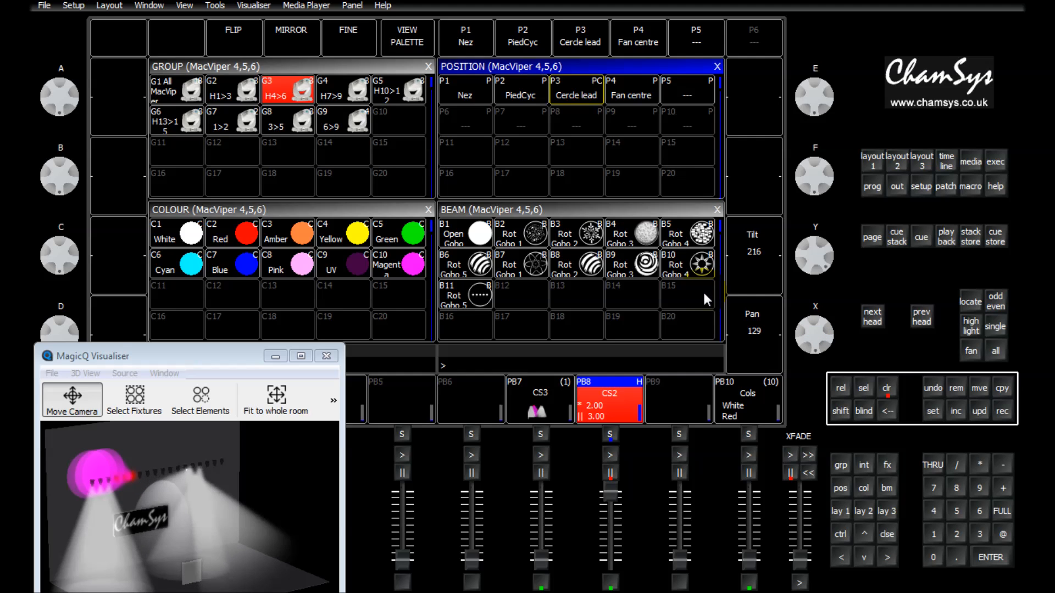
Merge the new head position into cue 2.00 of CS2 on playback 8 and clear the programmer
click(1002, 412)
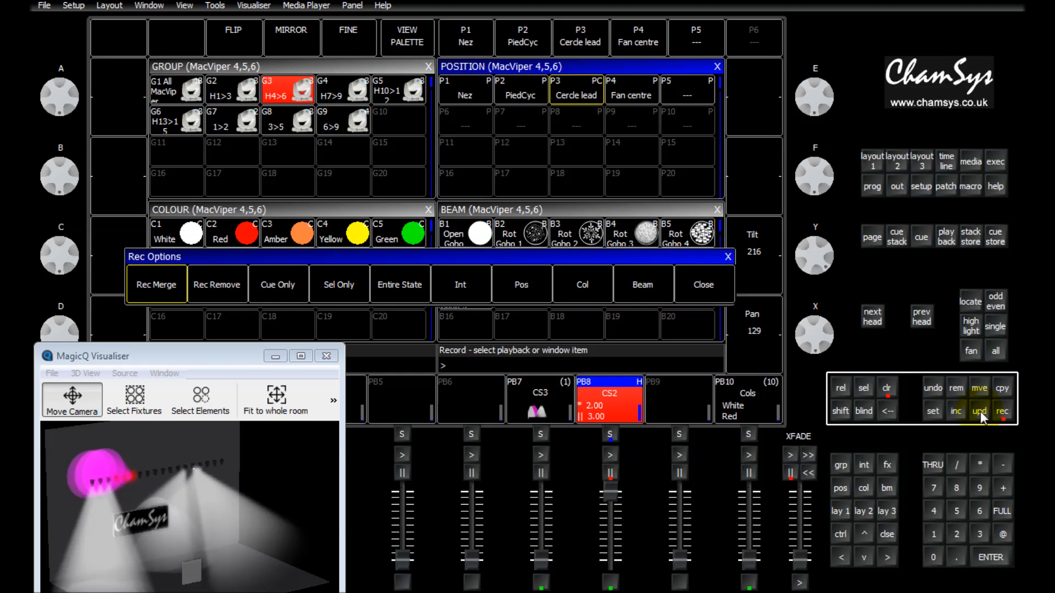
click(610, 434)
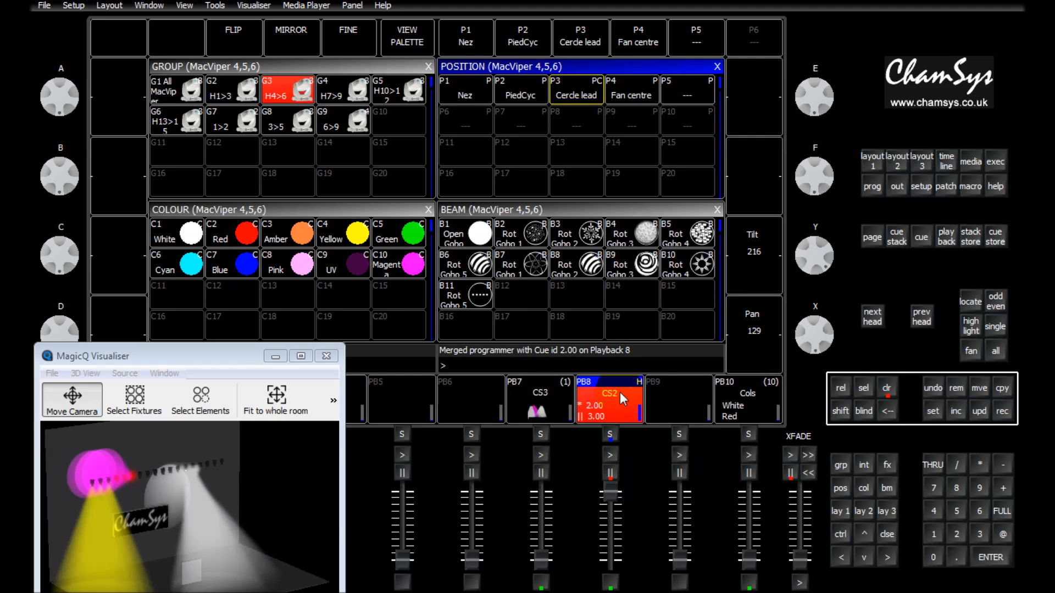
click(888, 388)
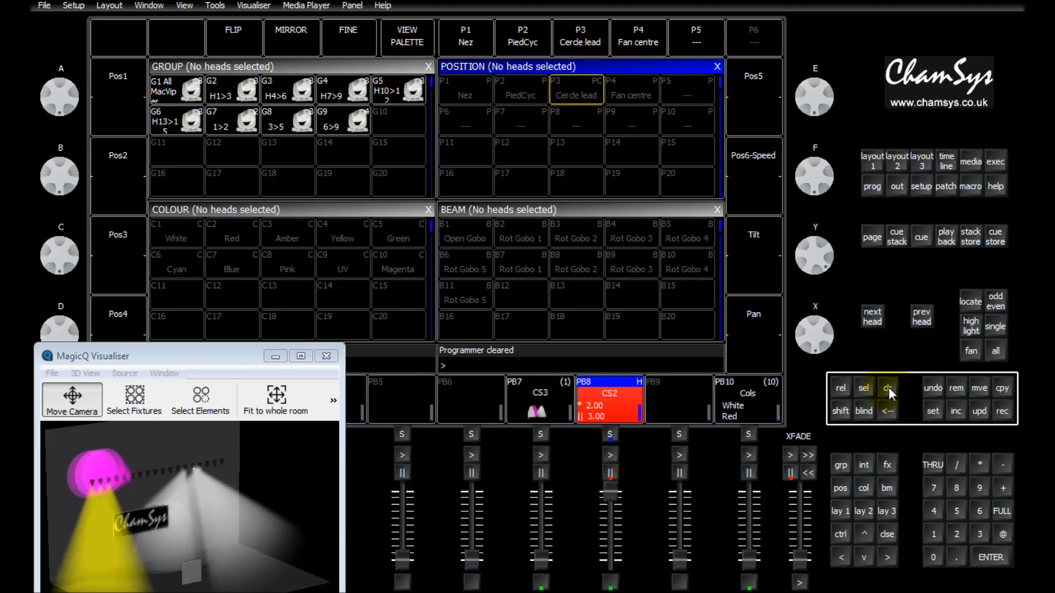
Run CS2 through cues 1.00, 2.00 and 3.00 and back to cue 1.00 to check the heads' position
click(610, 455)
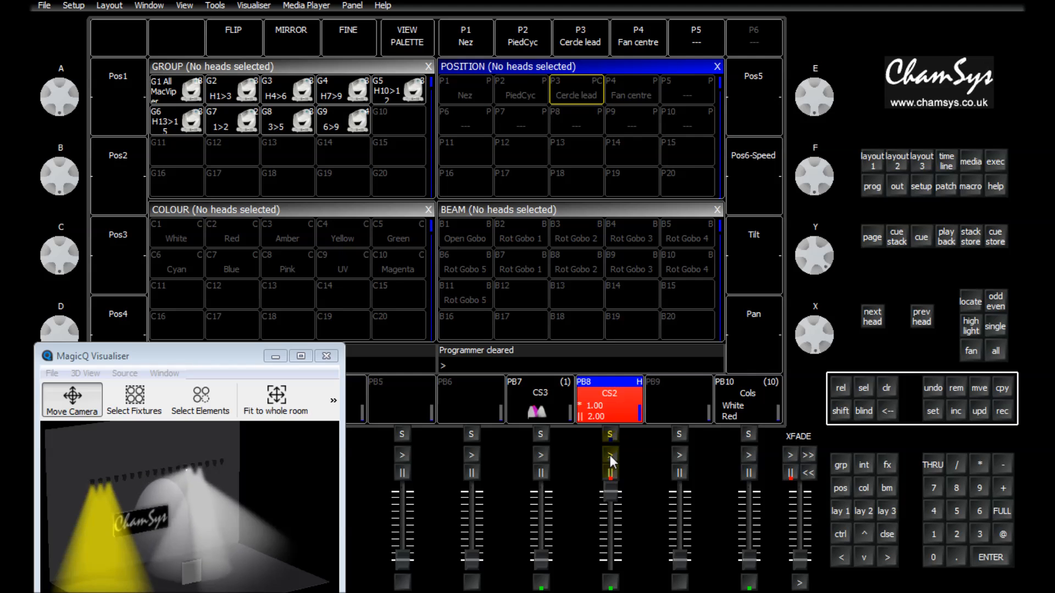
click(610, 455)
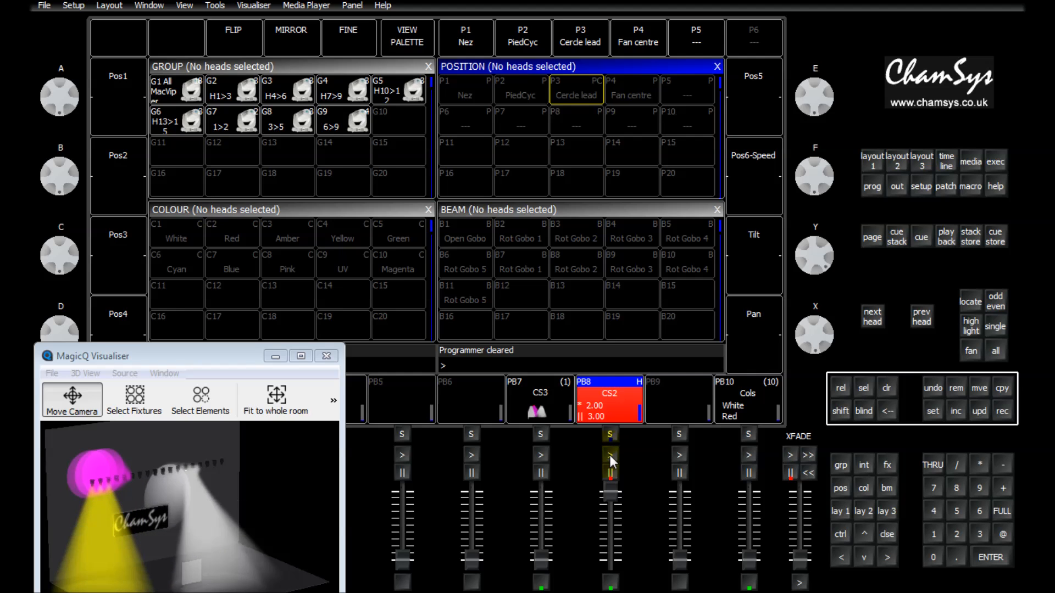
click(610, 455)
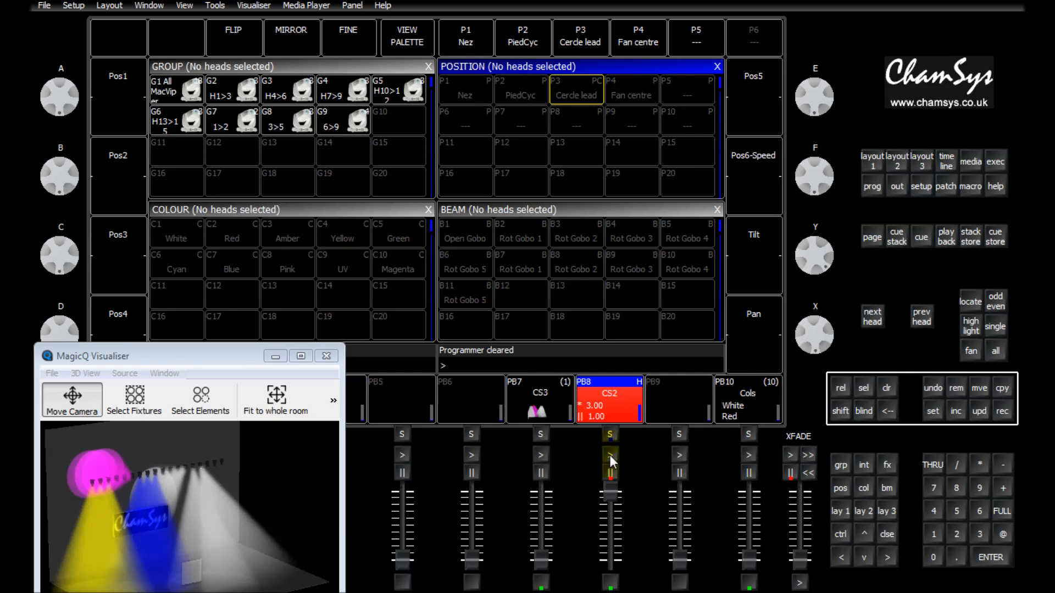
click(610, 455)
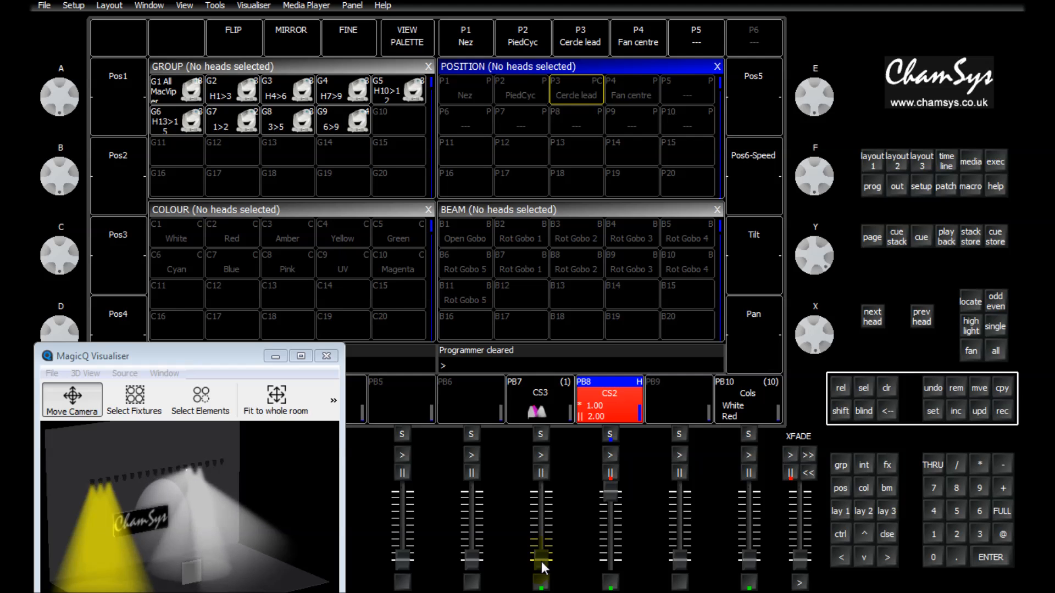
Bring up the CS3 FX on PB7, run cue 2.00 of CS2, and take PB7 back down
drag(542, 561, 540, 468)
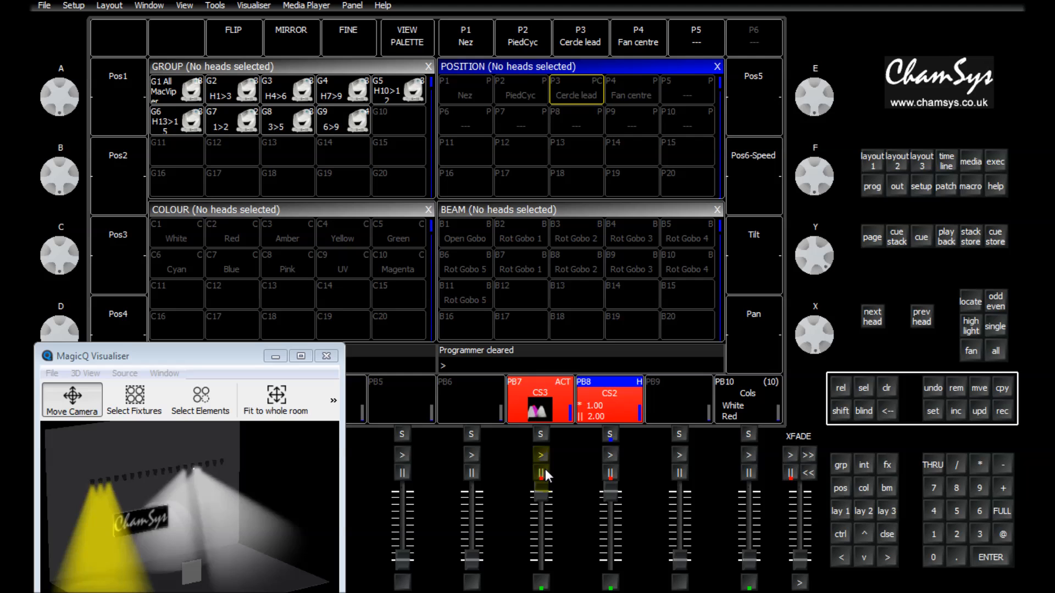
click(611, 456)
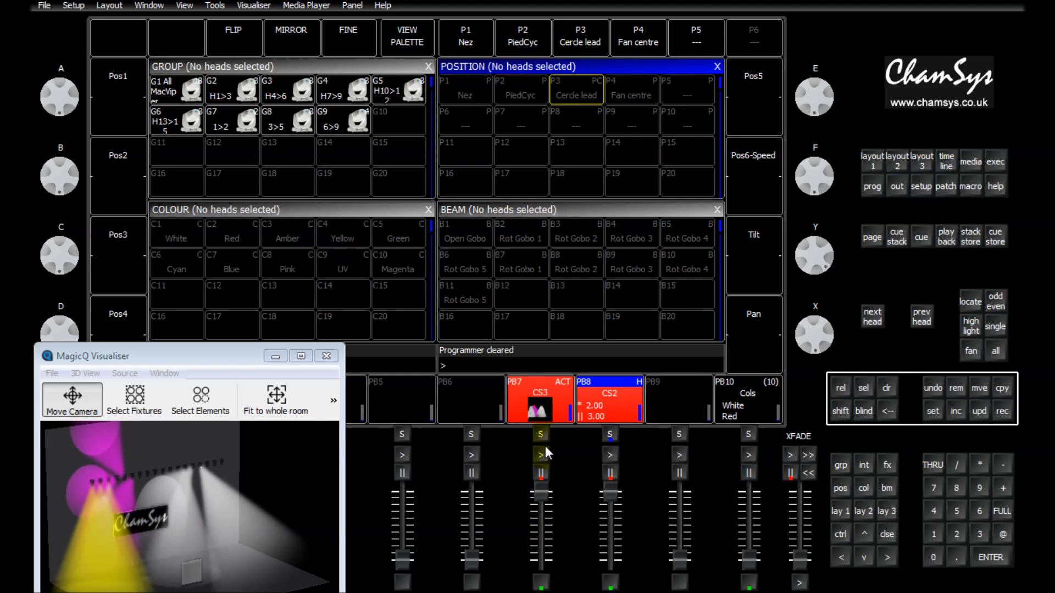
drag(539, 491, 536, 565)
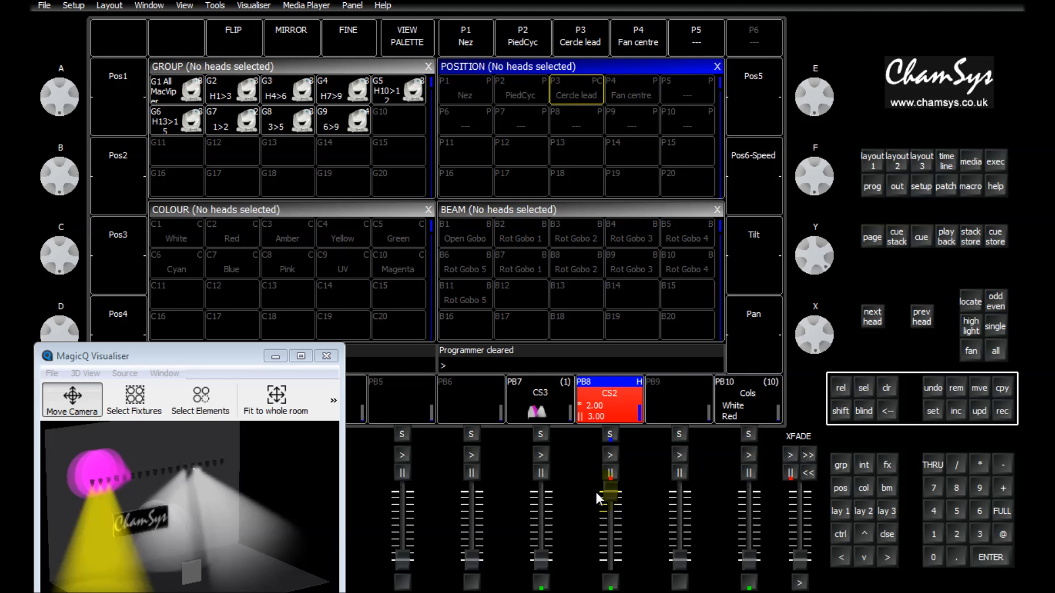
Set Block FX to Yes for cue 2.00 of CS2
click(620, 407)
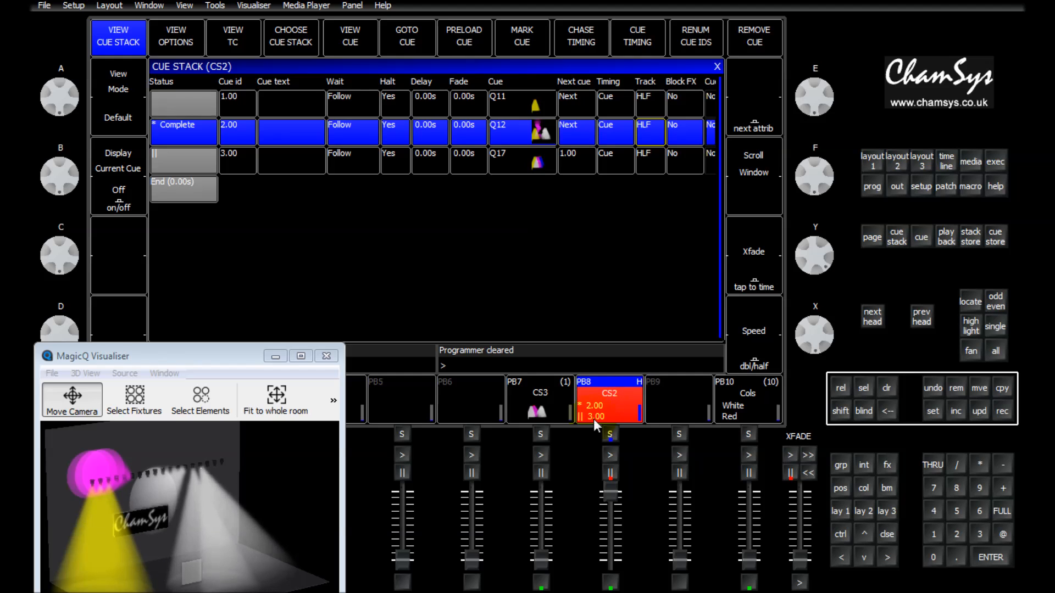
click(685, 136)
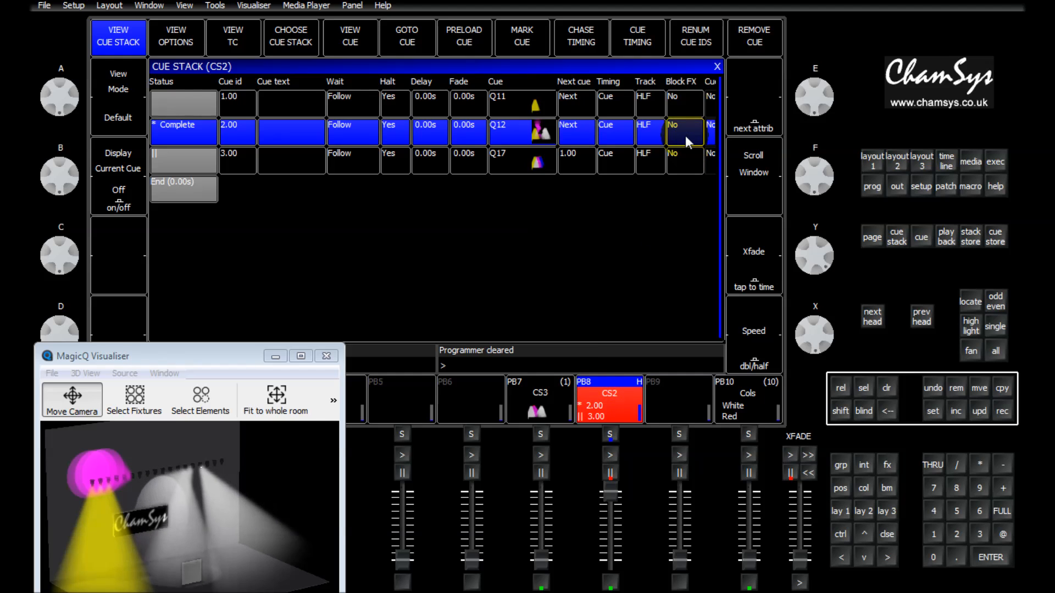
click(685, 135)
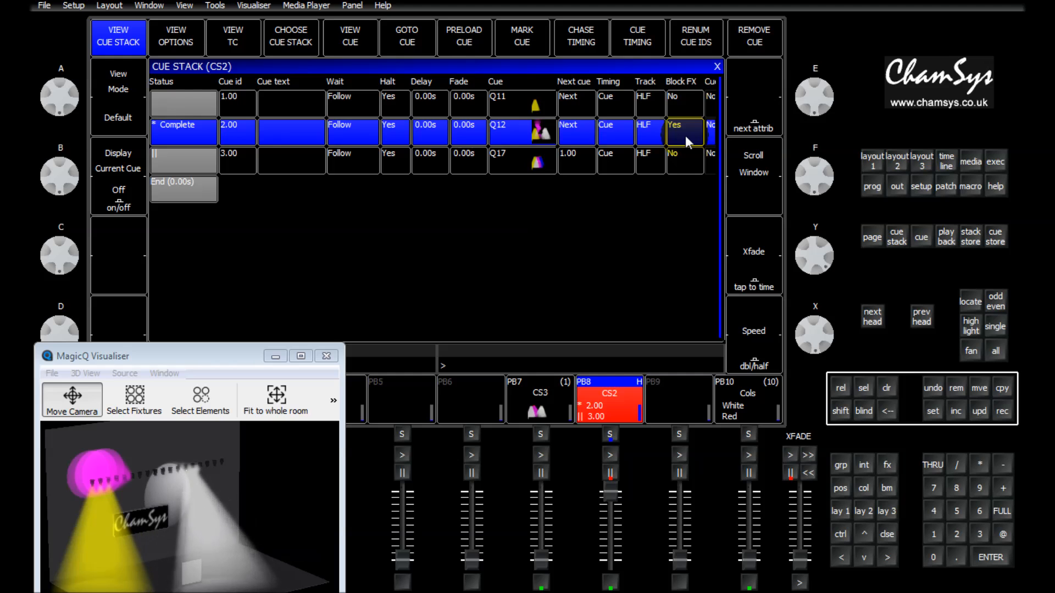
Bring up the CS3 FX on PB7, return CS2 to cue 1.00, and run cue 2.00 again
drag(540, 563, 543, 495)
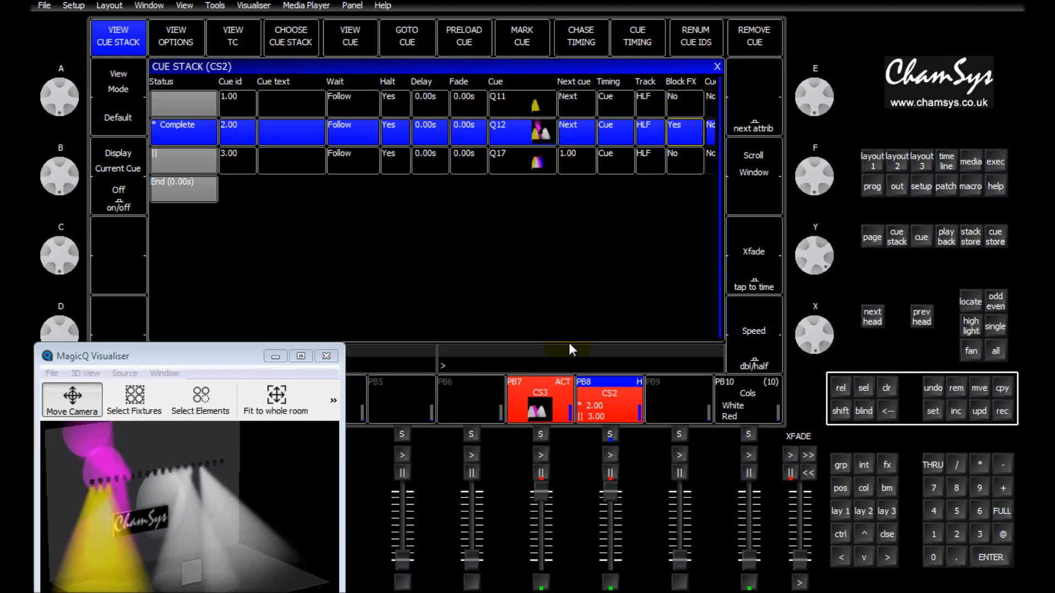
click(608, 473)
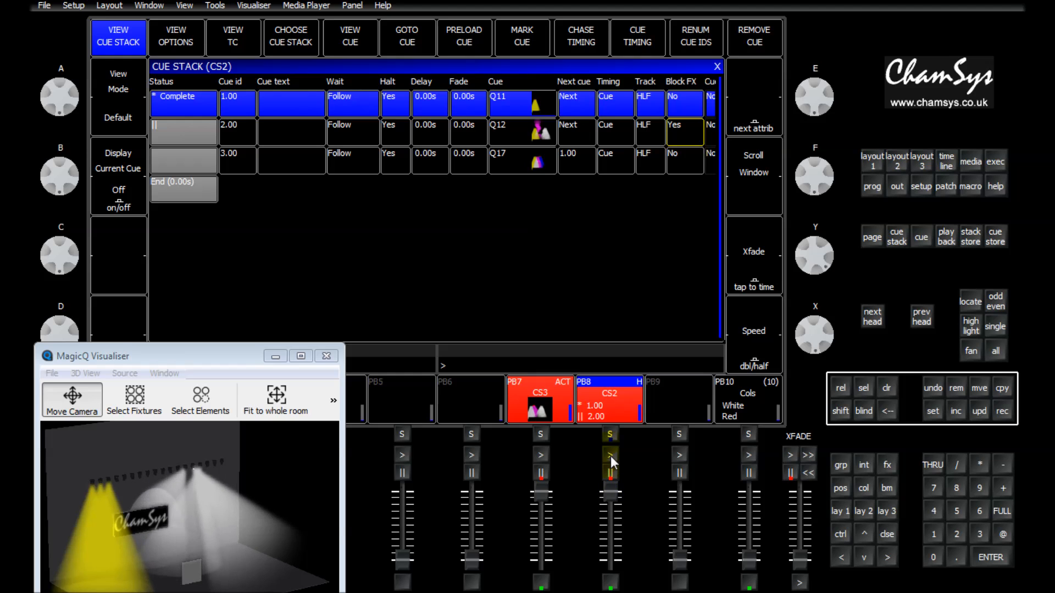
click(610, 456)
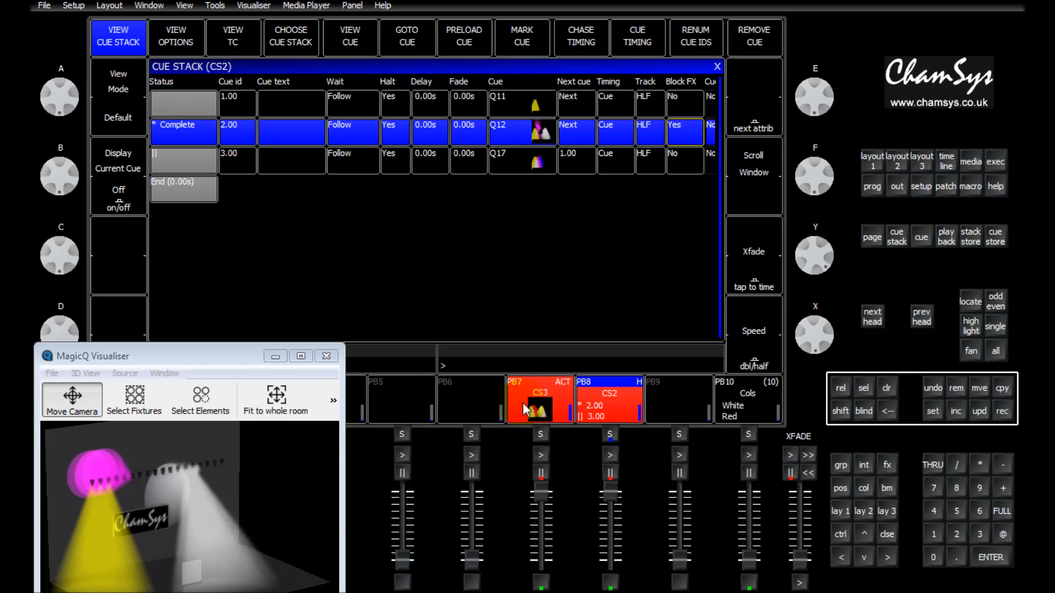
Toggle Block FX for cue 2.00 of CS2 between No and Yes, leaving it at No
click(689, 134)
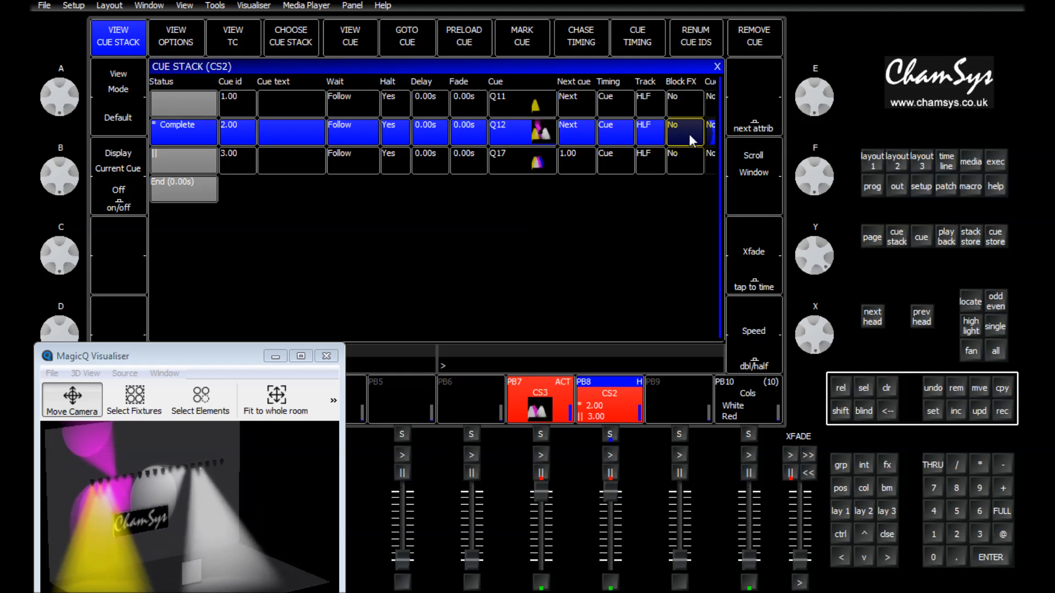
click(689, 134)
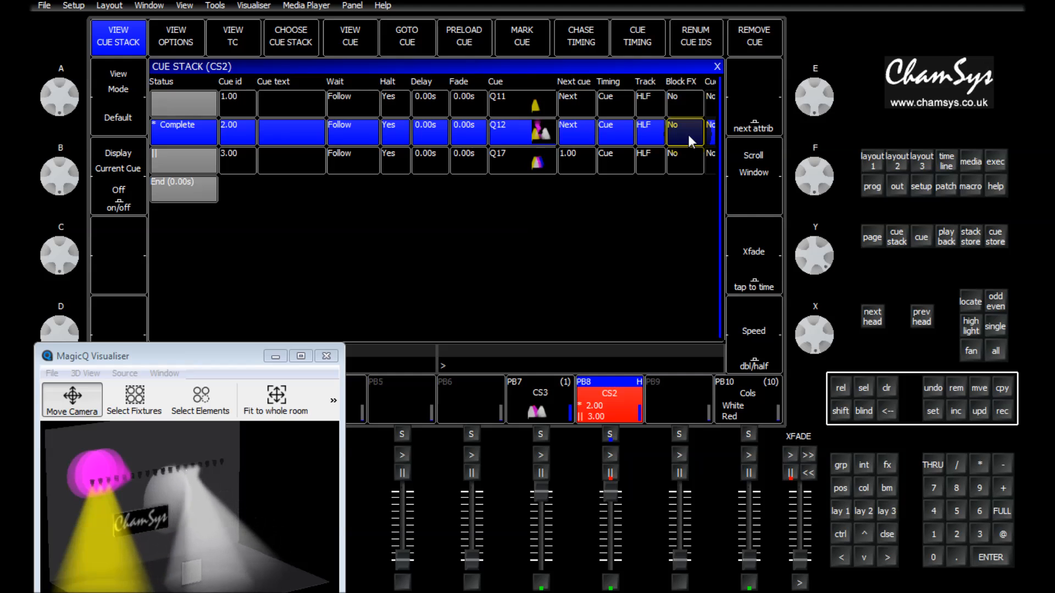
click(687, 135)
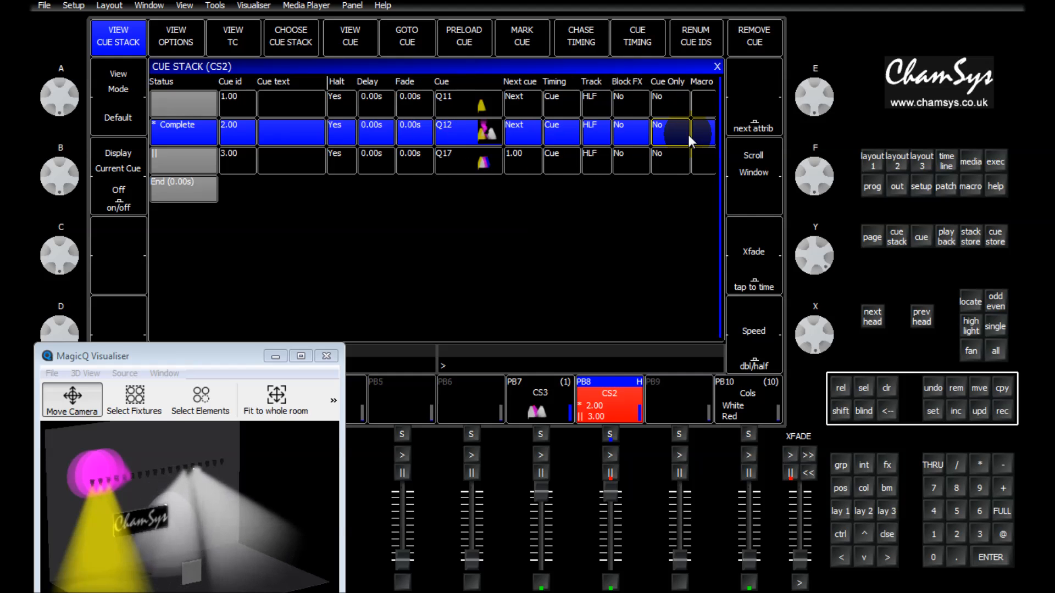
click(664, 137)
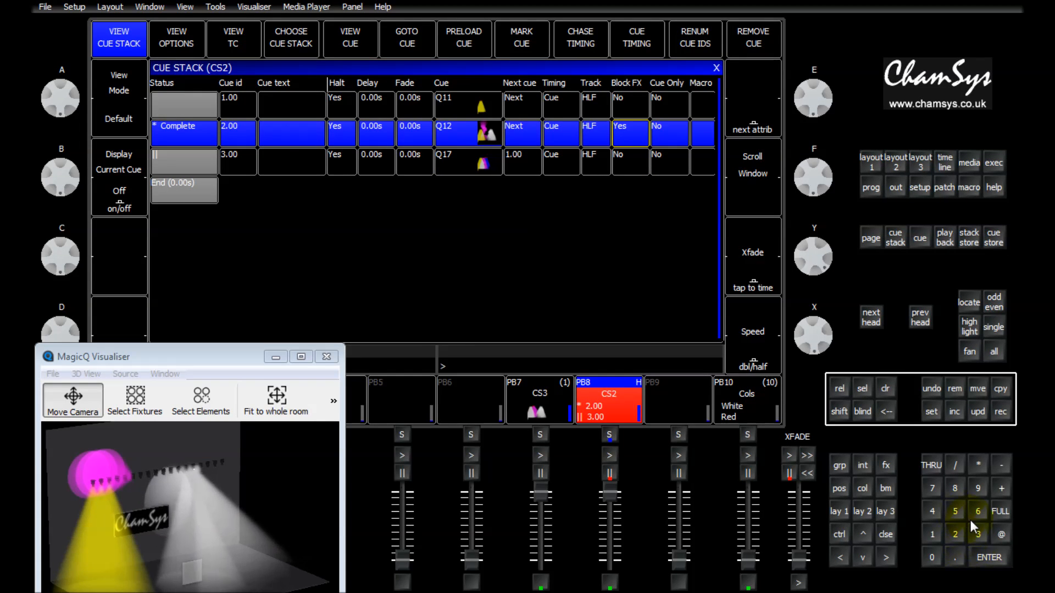
click(633, 135)
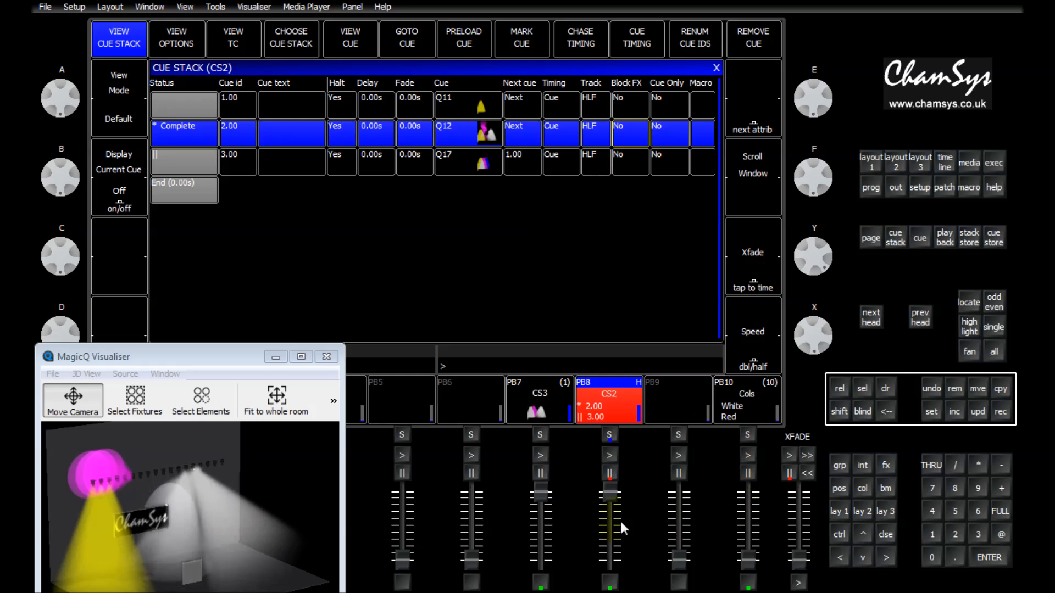
Take down CS2 on PB8 and record group H1>3 at full intensity as the first cue on PB6
drag(610, 492, 611, 585)
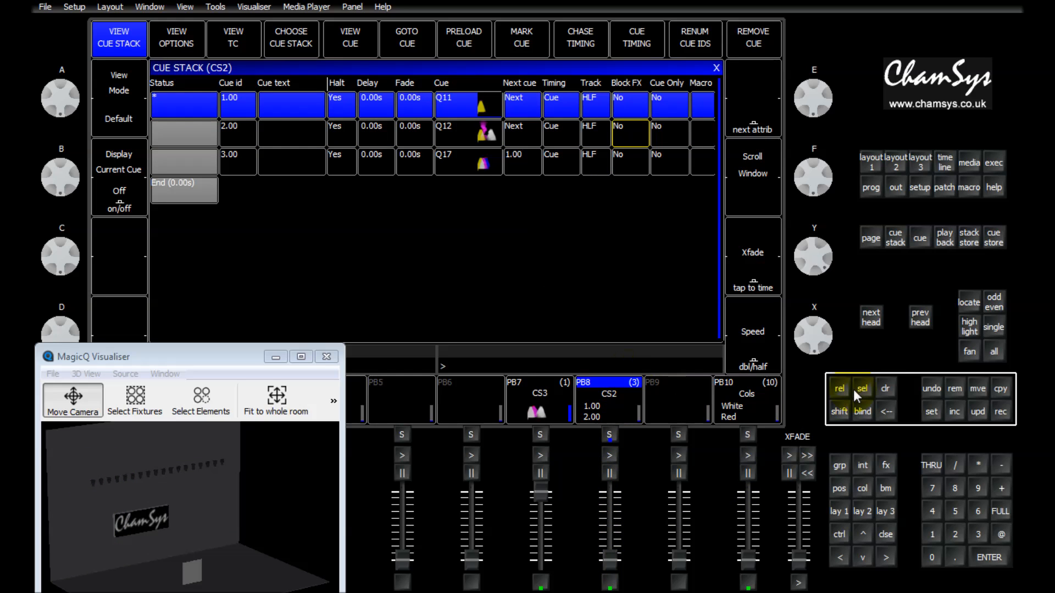
click(872, 168)
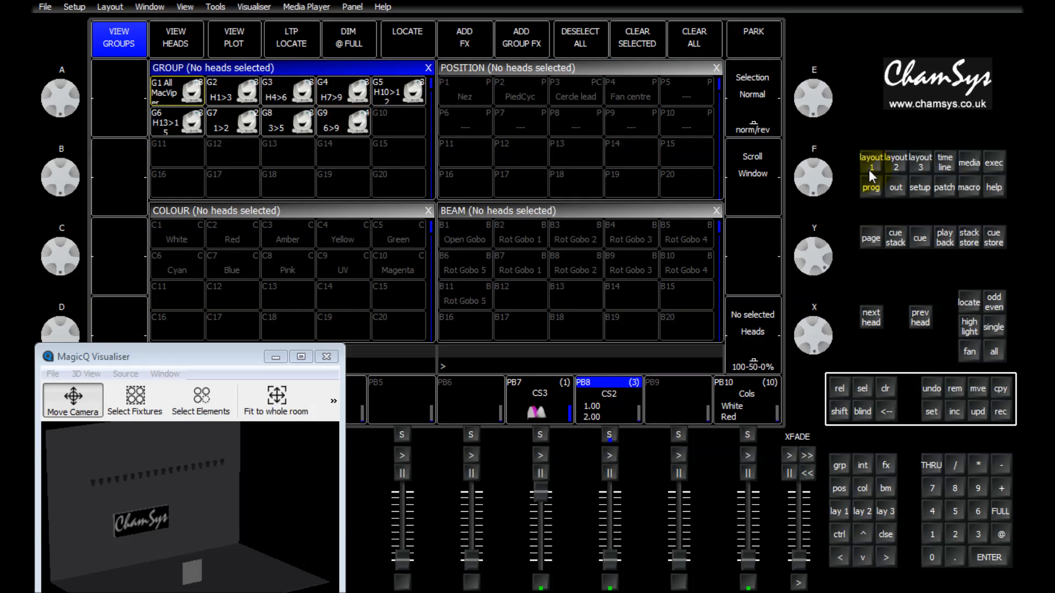
click(242, 93)
click(348, 37)
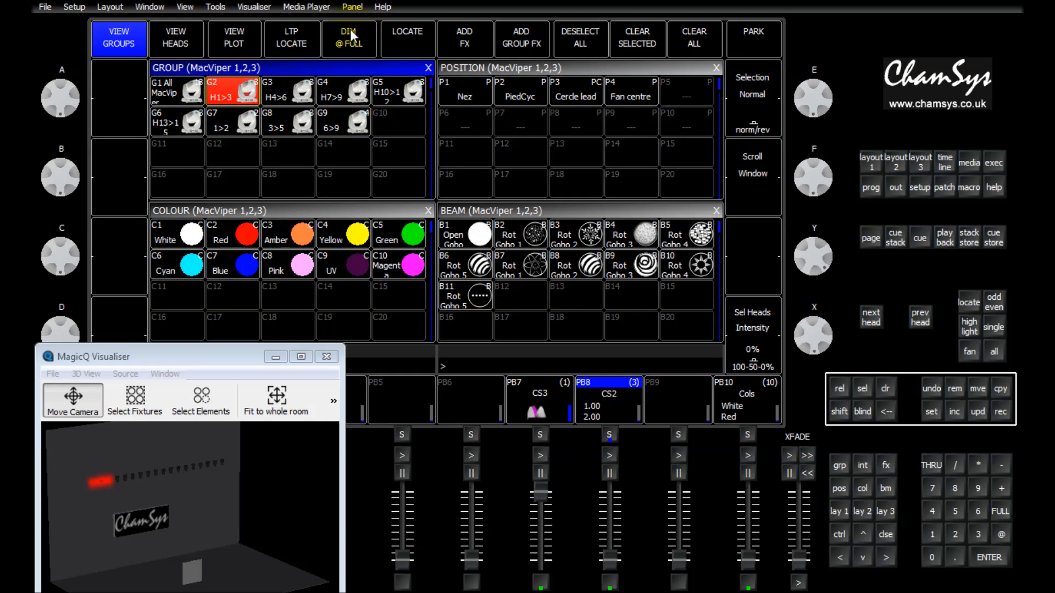
click(999, 414)
click(473, 404)
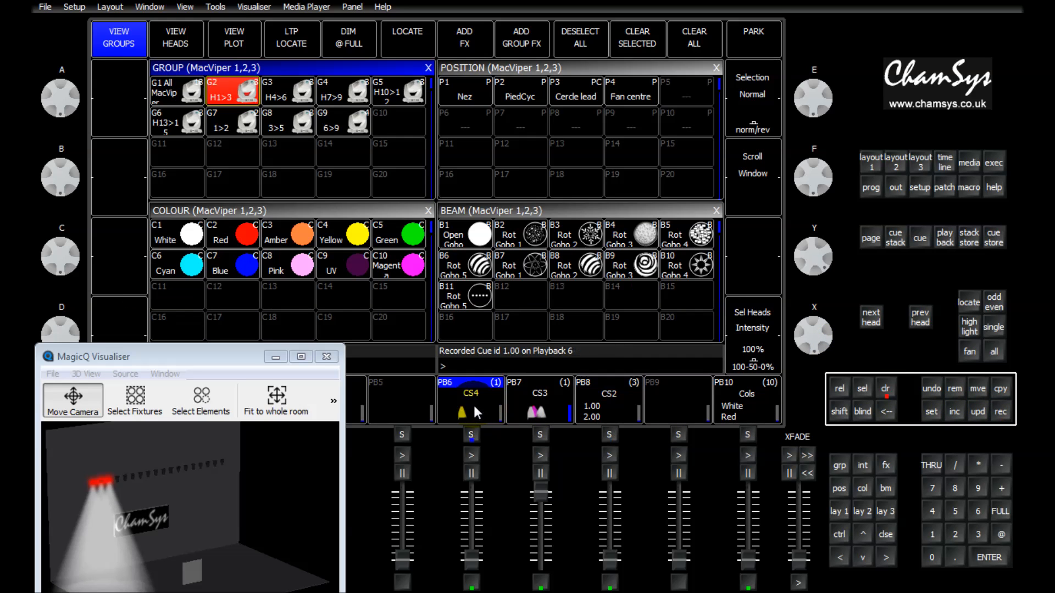
Record group H4>6 at full intensity as the second cue on PB6
click(286, 98)
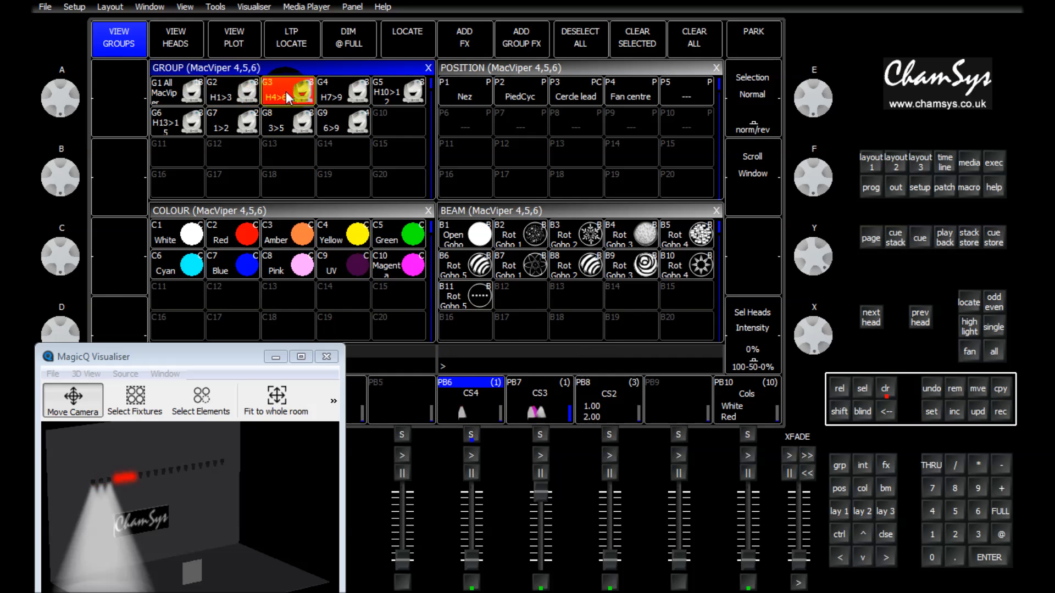
click(349, 43)
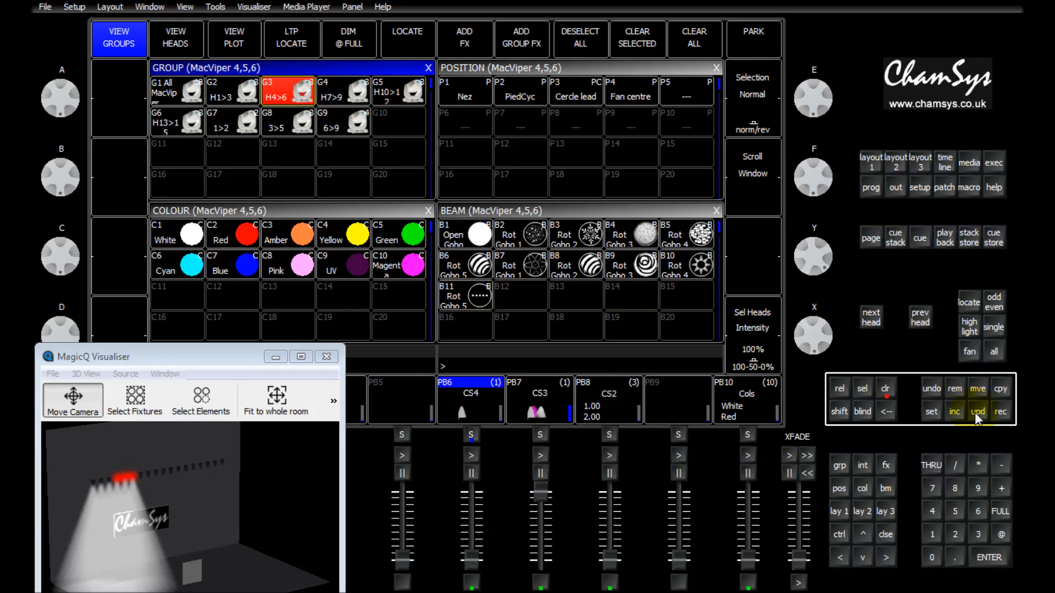
click(1001, 418)
click(485, 410)
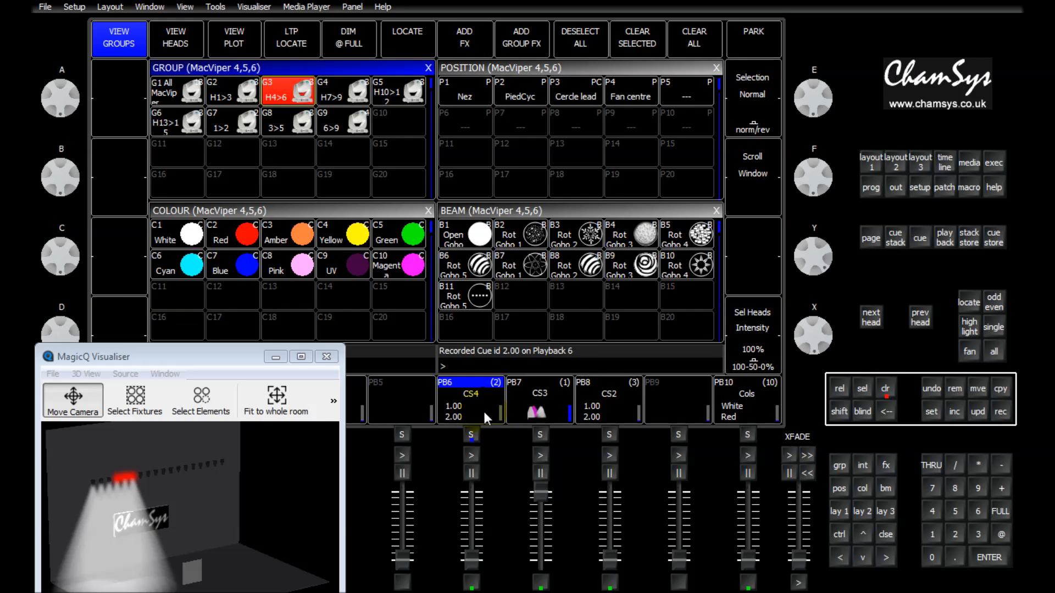
Record group H7>9 at full intensity as the third cue on PB6 and clear the programmer
click(344, 93)
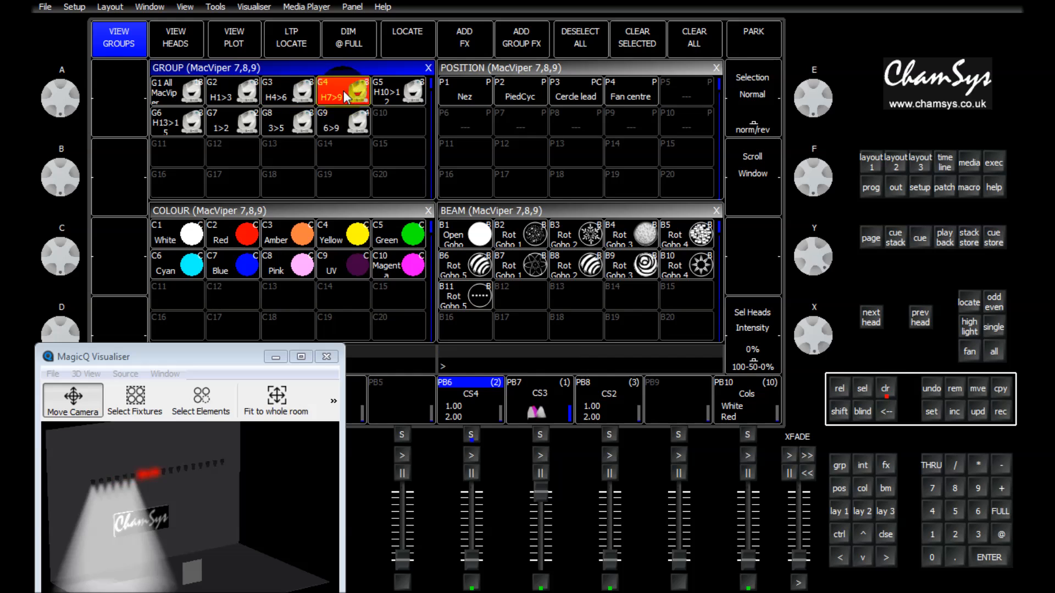
click(352, 44)
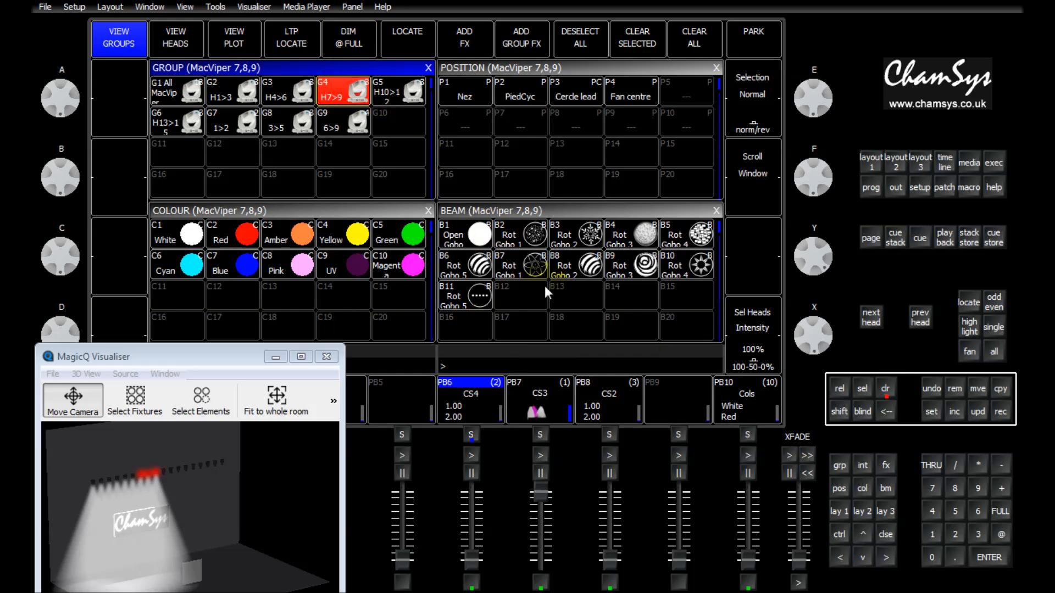
click(1001, 412)
click(470, 421)
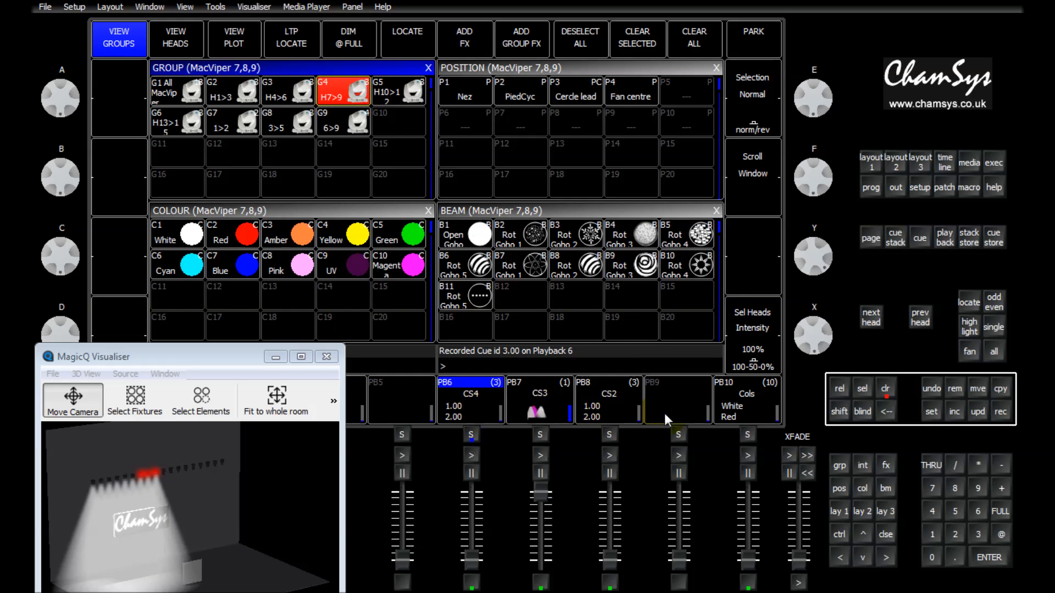
click(886, 394)
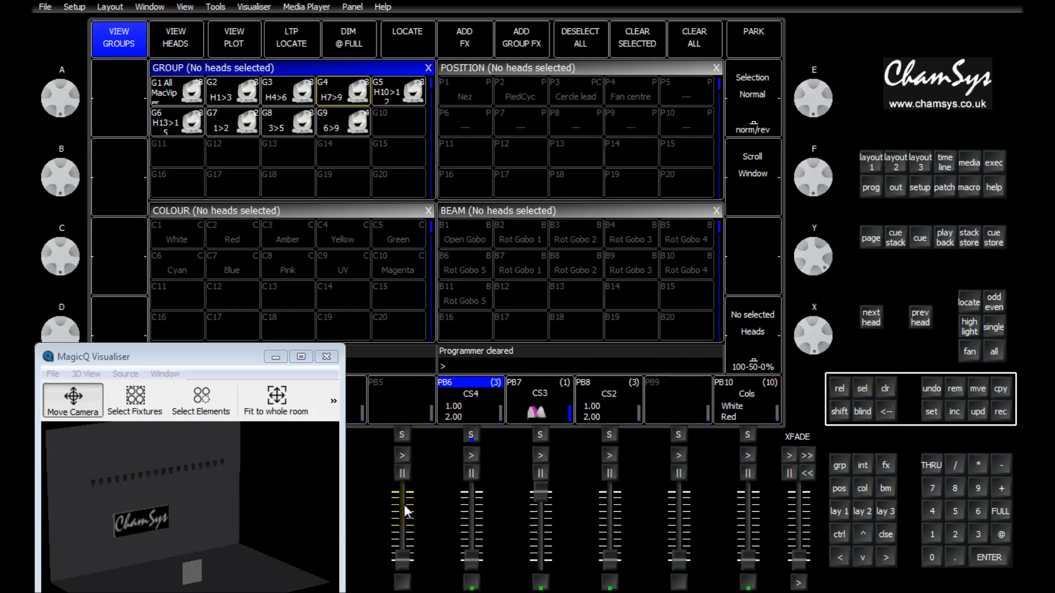
Start CS4 on PB6 and run through cues 1.00, 2.00 and 3.00
click(473, 456)
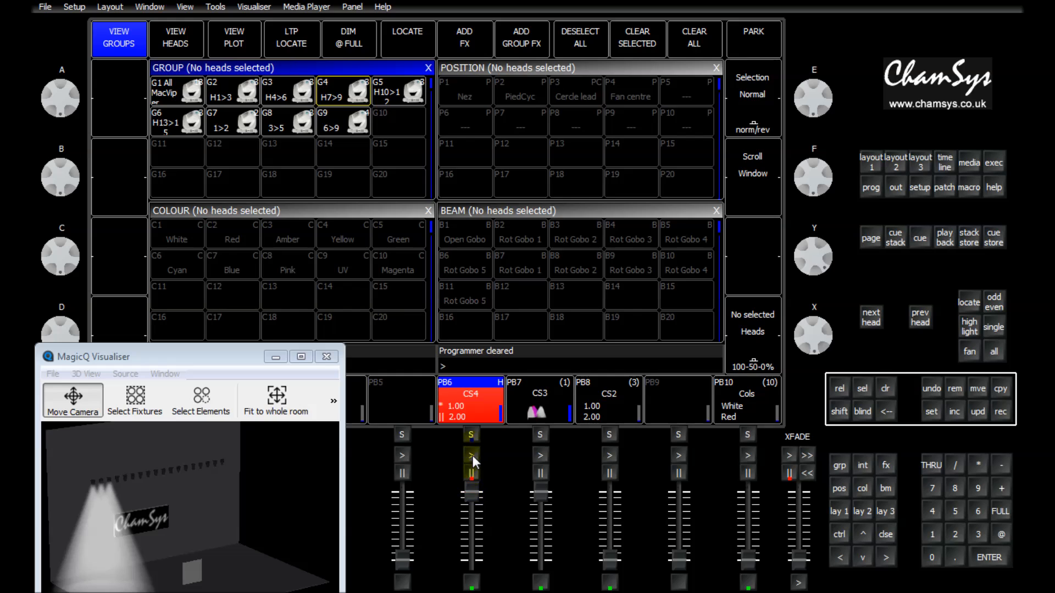
click(472, 456)
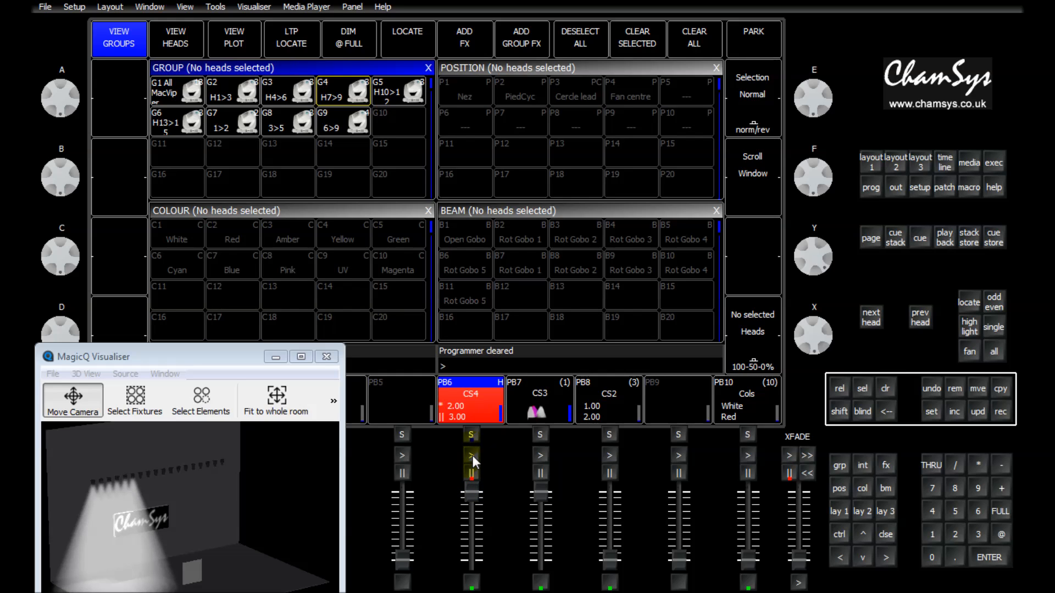
click(473, 456)
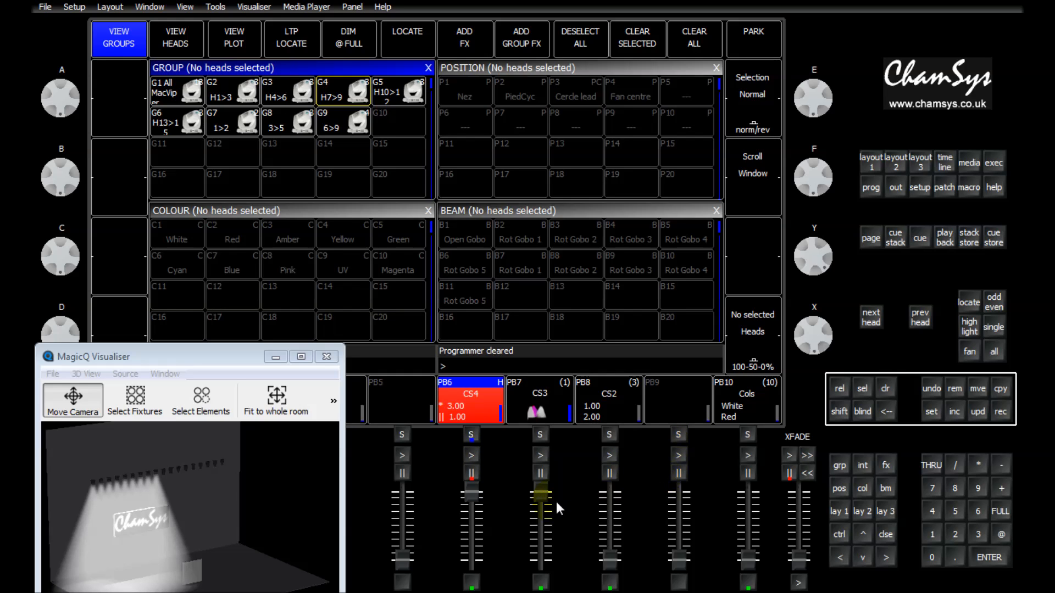
Open the CS4 cue stack and set Cue Only to Yes for cue 2.00
click(477, 410)
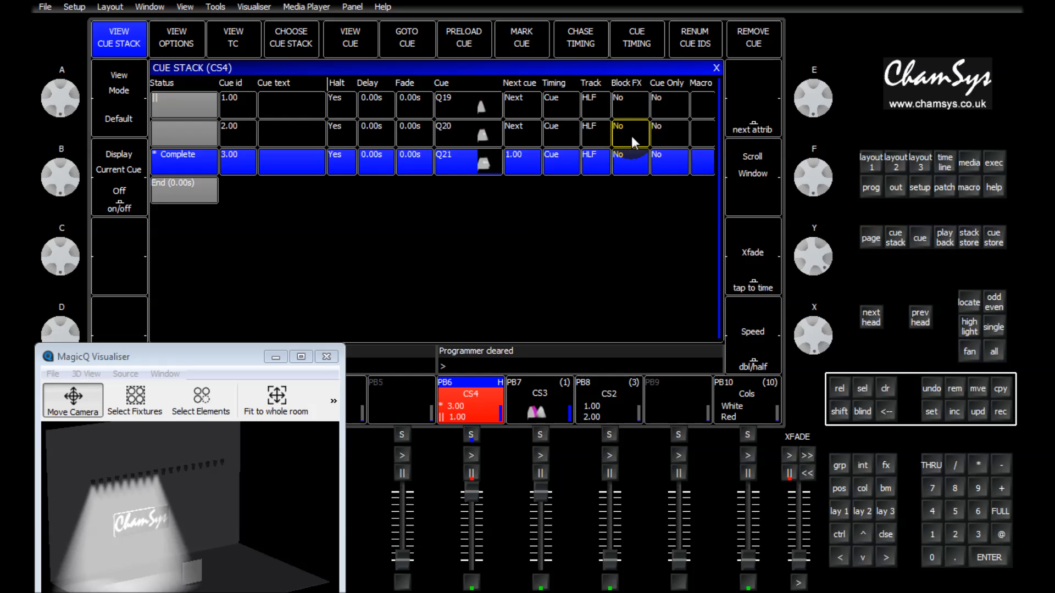
click(658, 130)
click(658, 131)
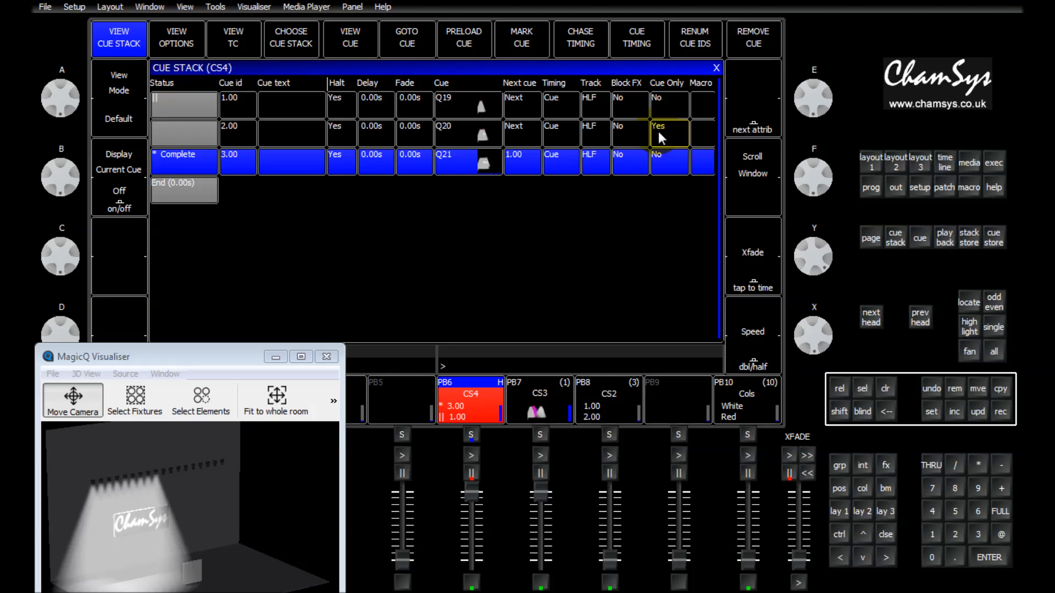
Run CS4 from cue 1.00 through cue 3.00 to check the Cue Only behaviour
click(470, 456)
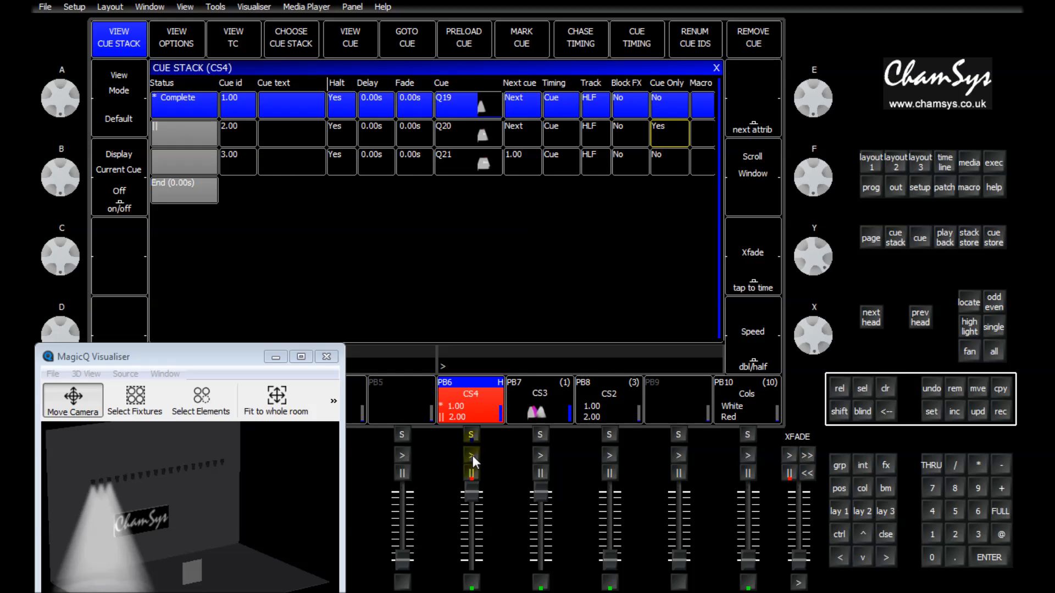
click(472, 456)
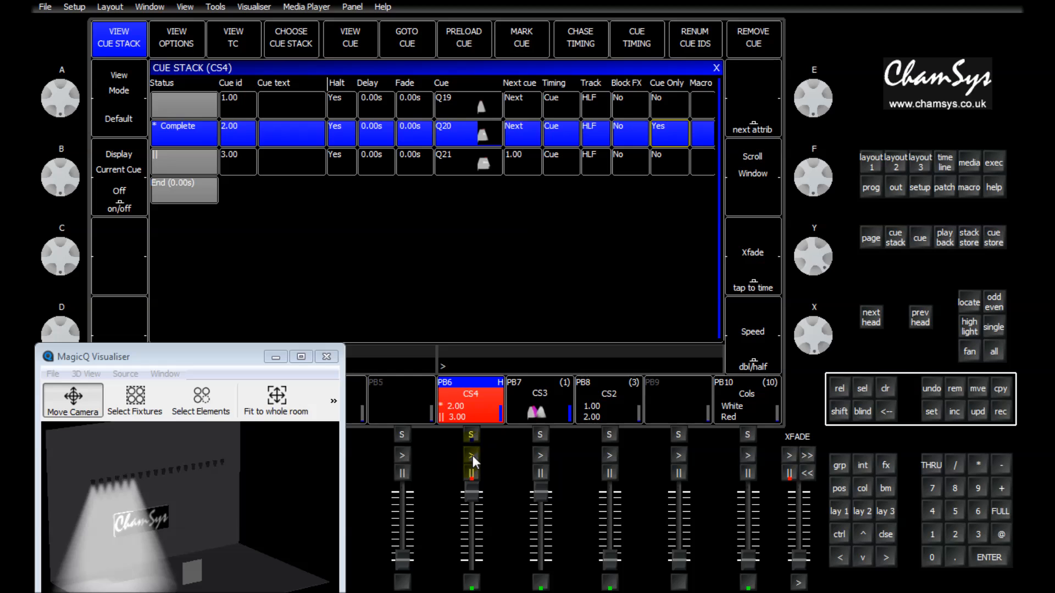
click(472, 456)
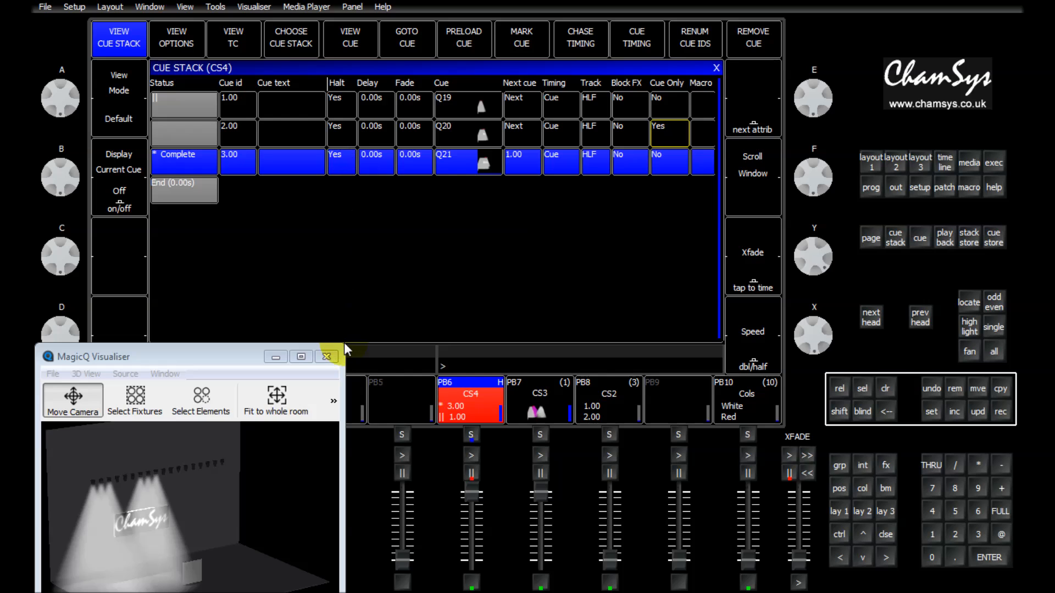
Set Cue Only back to No for cue 2.00 of CS4
click(633, 132)
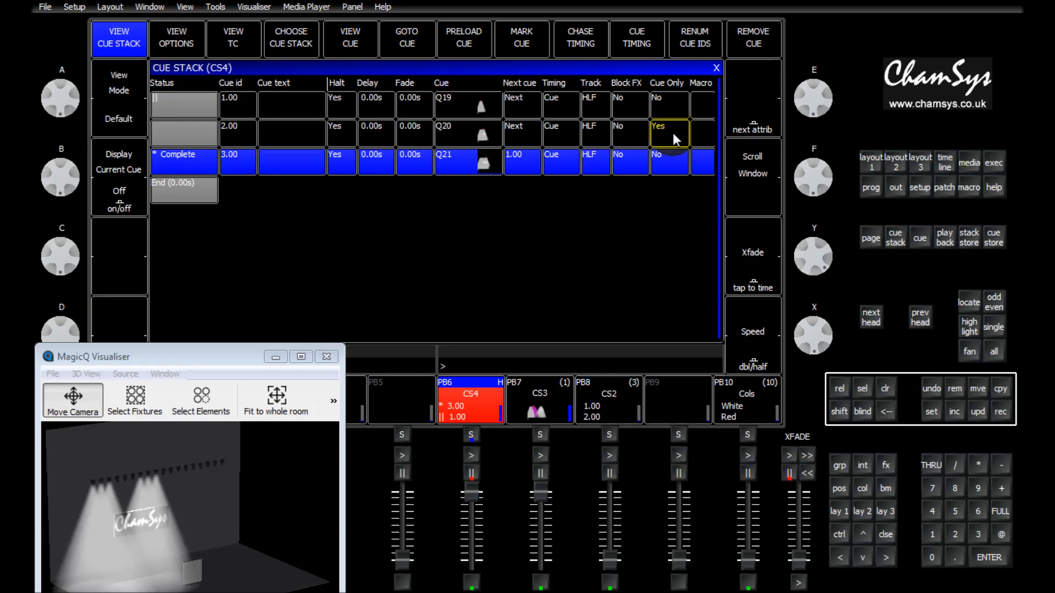
click(110, 477)
click(253, 558)
Run through the three cues of CS4 twice to compare tracking with Cue Only off
click(471, 456)
click(472, 456)
click(471, 456)
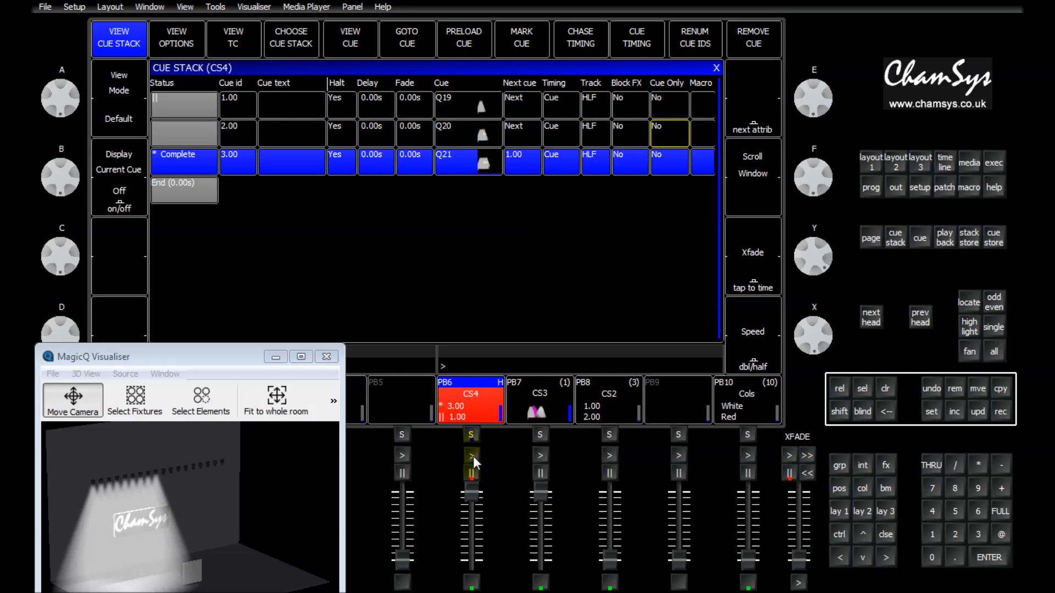
click(472, 456)
click(472, 456)
click(471, 456)
Take down PB6 and set the macro of cue 2.00 in CS4 to A7
key(Right)
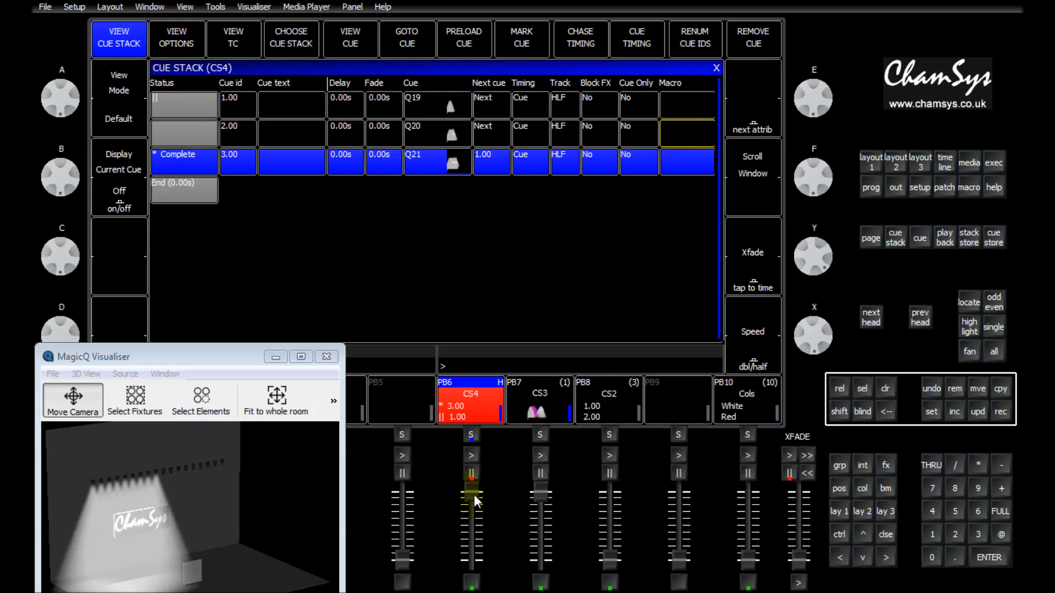
drag(471, 492, 471, 560)
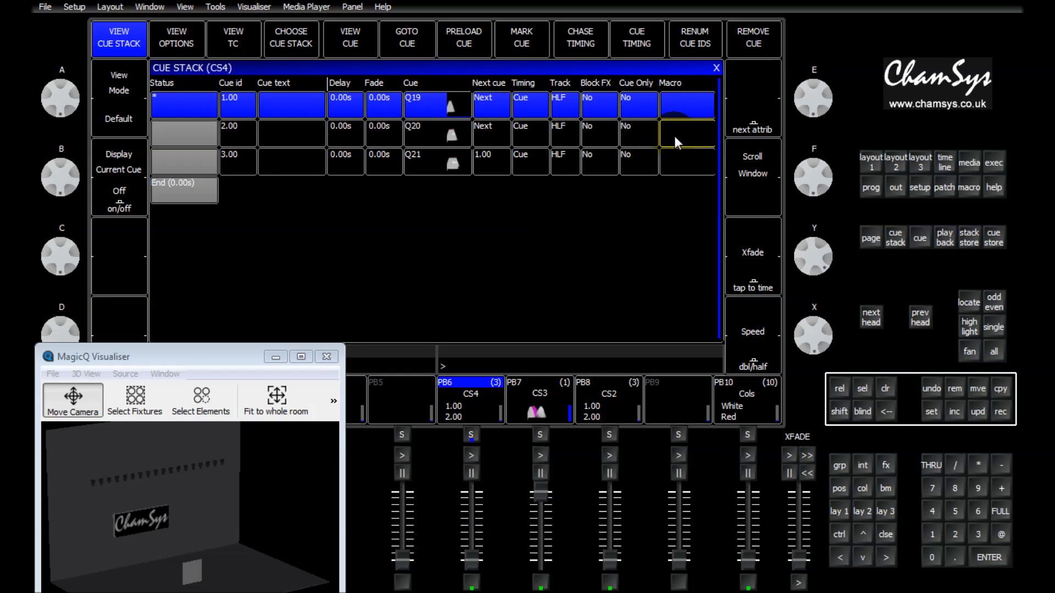
text(A7)
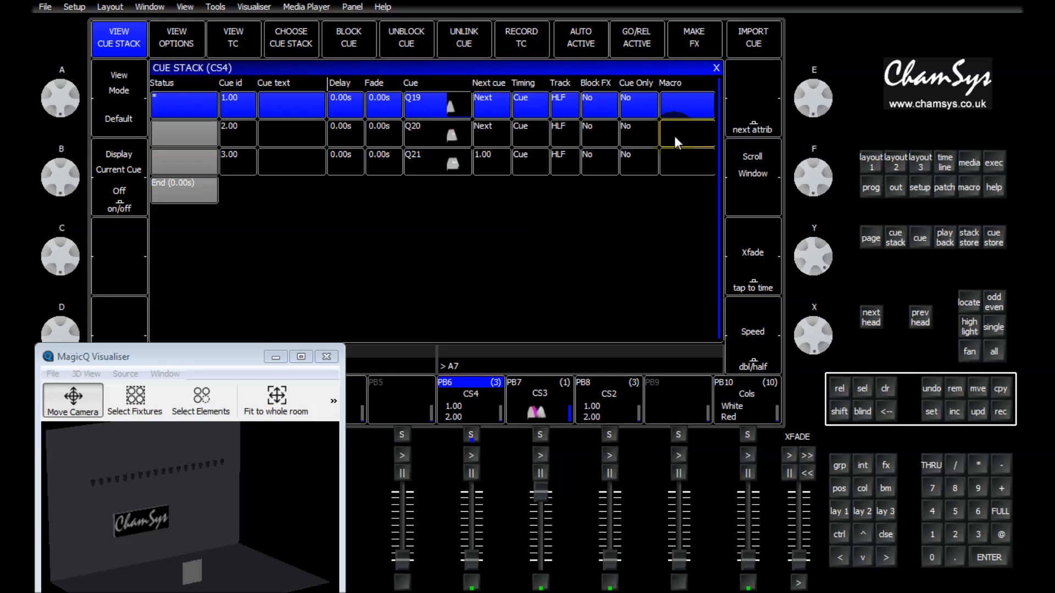
key(shift)
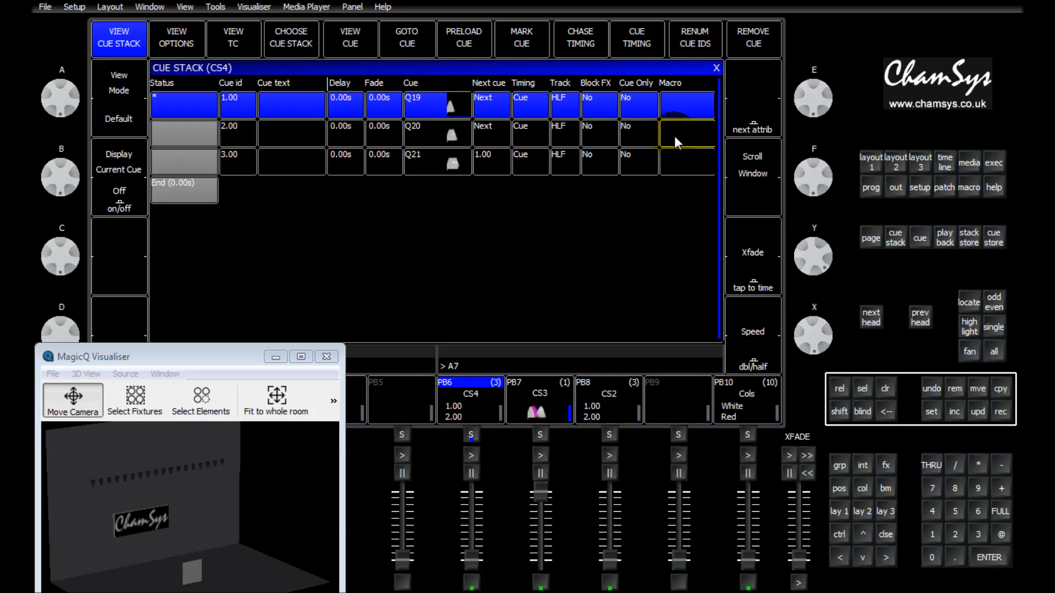
key(Return)
Bring up CS4 on PB6 and run cue 2.00 to test its playback activation macro
mouse_move(612, 555)
mouse_down()
mouse_move(615, 434)
mouse_move(608, 574)
mouse_up()
drag(474, 558, 484, 466)
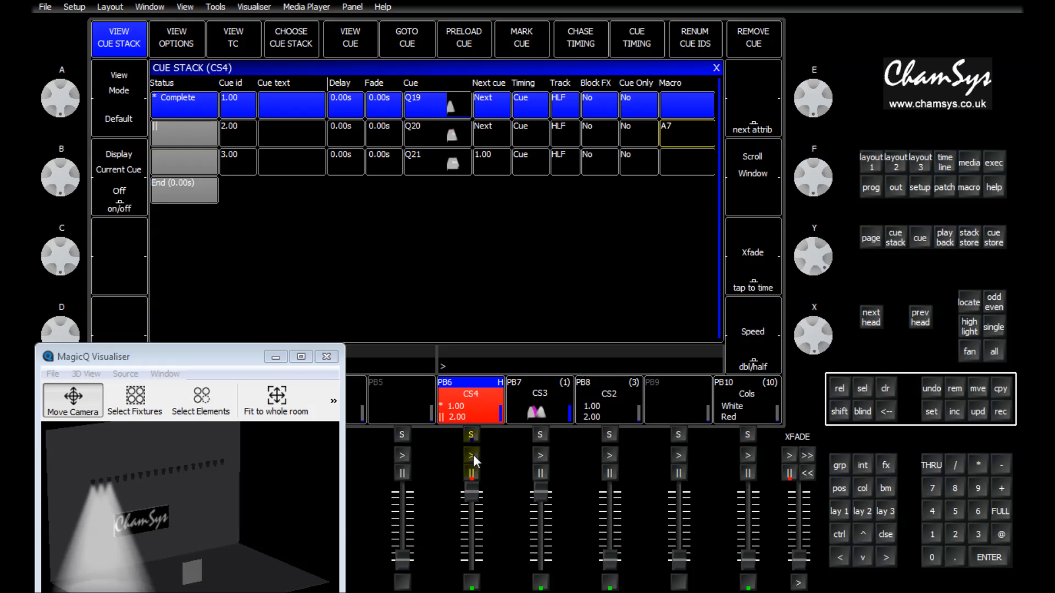
click(473, 454)
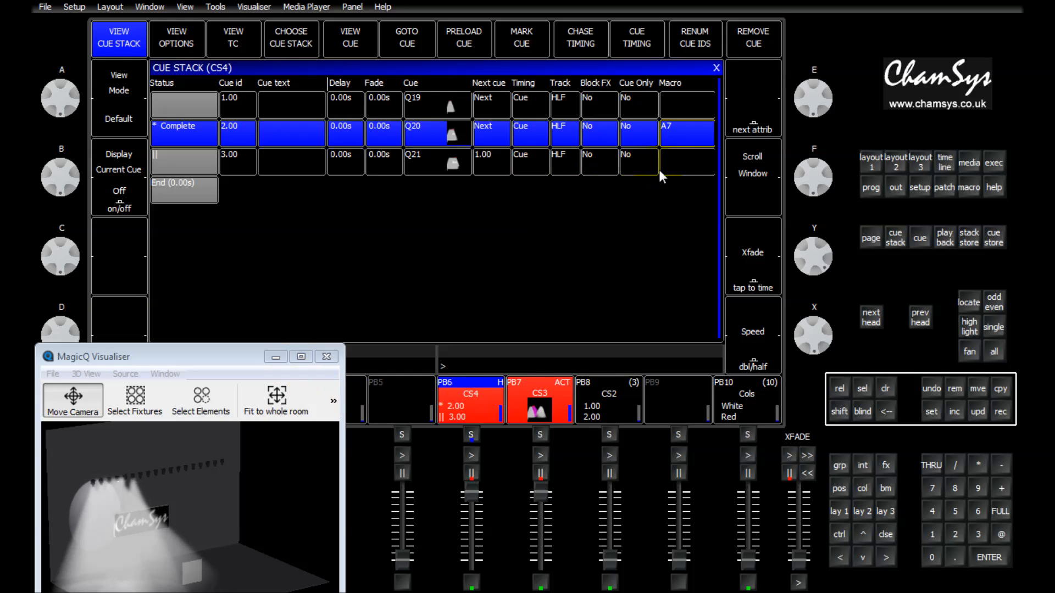
Set the macro of cue 3.00 in CS4 to R7 and run that cue to test it
click(687, 166)
text(R)
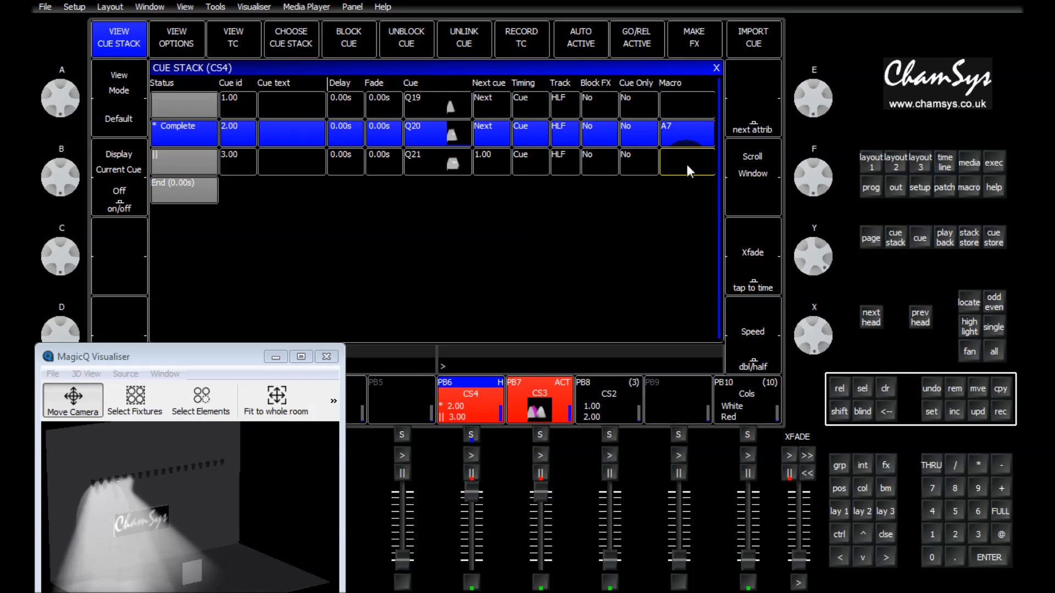
text(7)
key(Return)
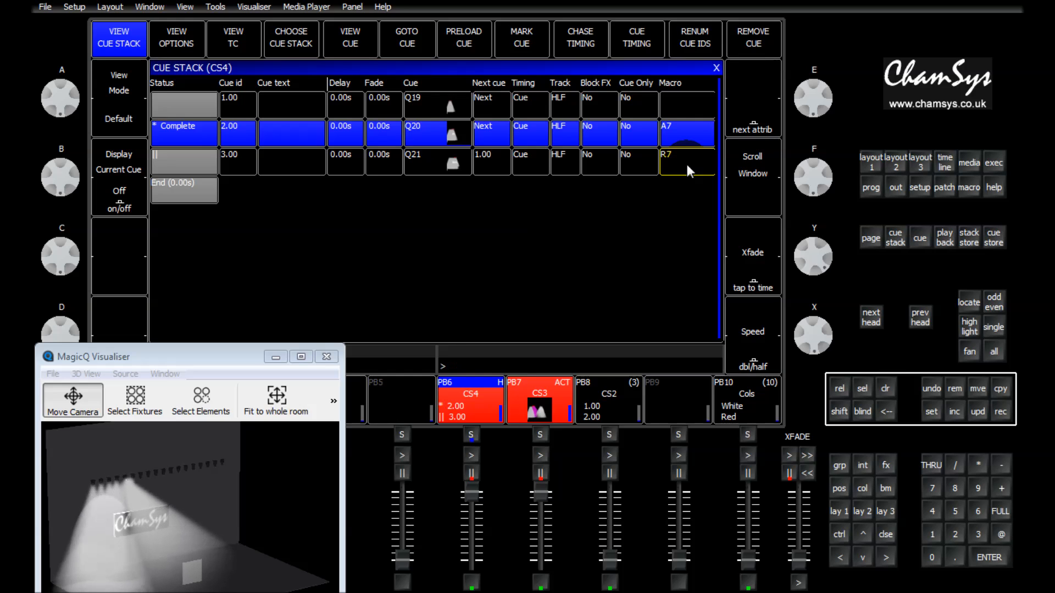
click(470, 456)
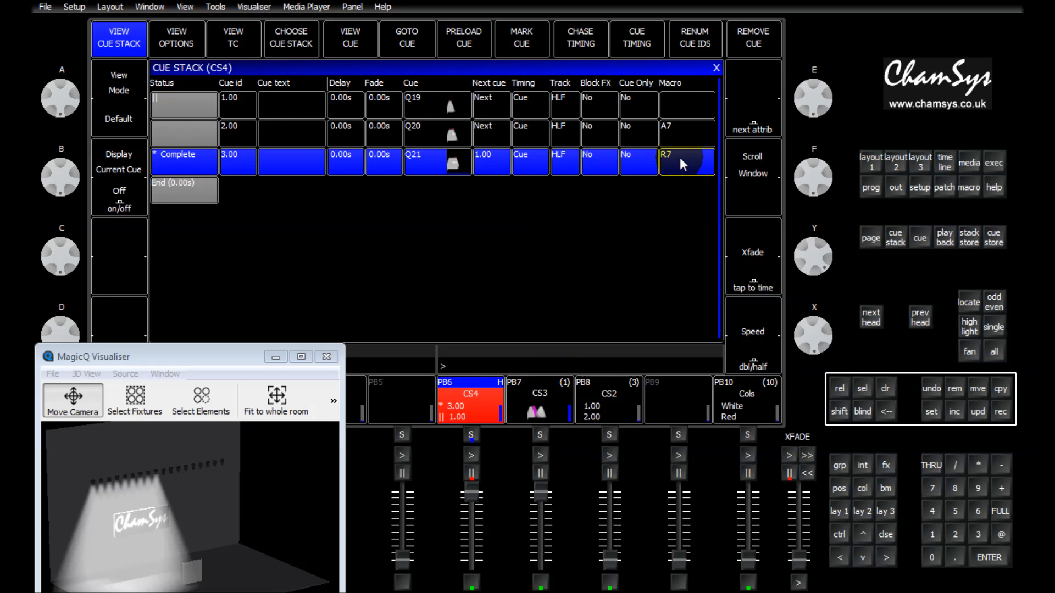
Examine the Macro, Comment, Audio, Media and Cue text columns of the CS4 cue stack
drag(683, 129, 692, 165)
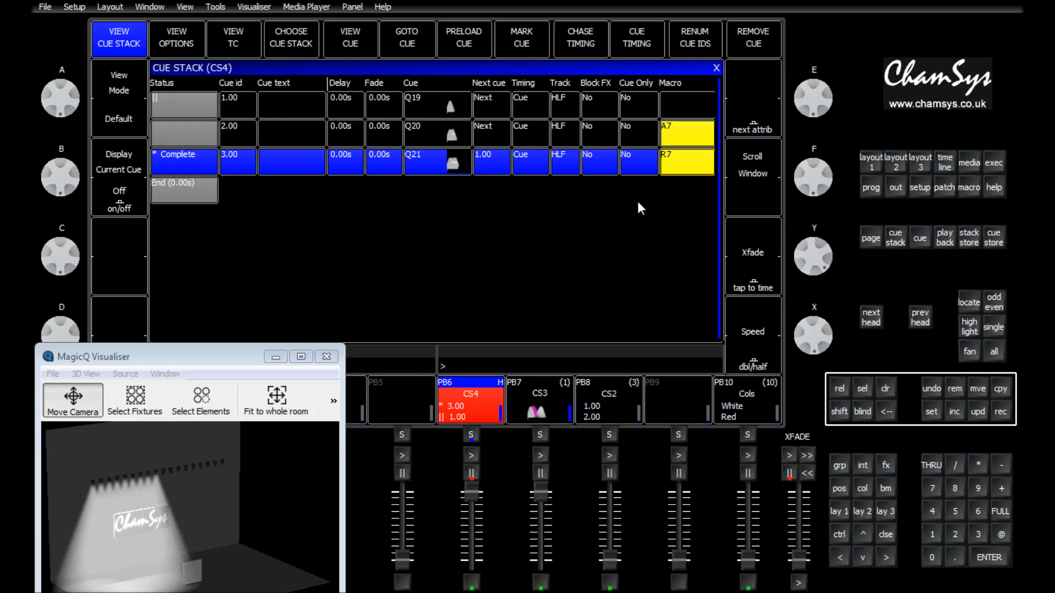
click(679, 160)
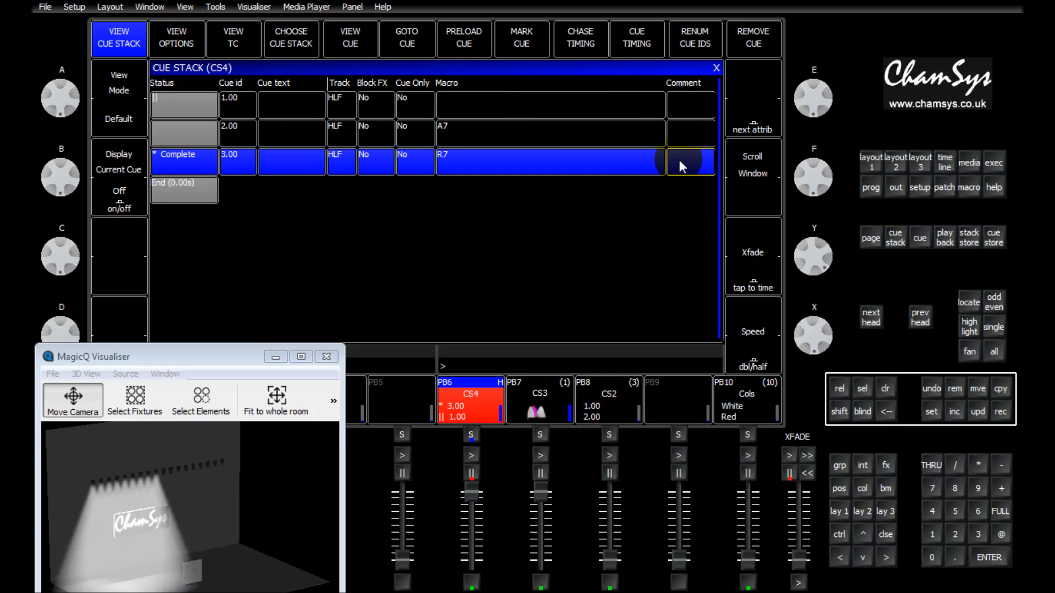
click(678, 157)
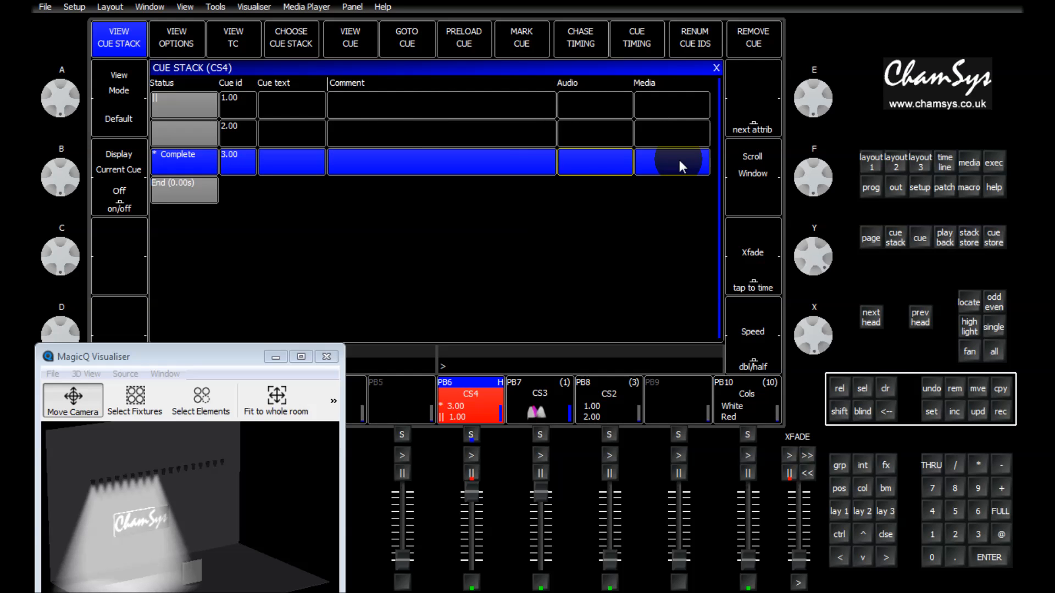
click(282, 160)
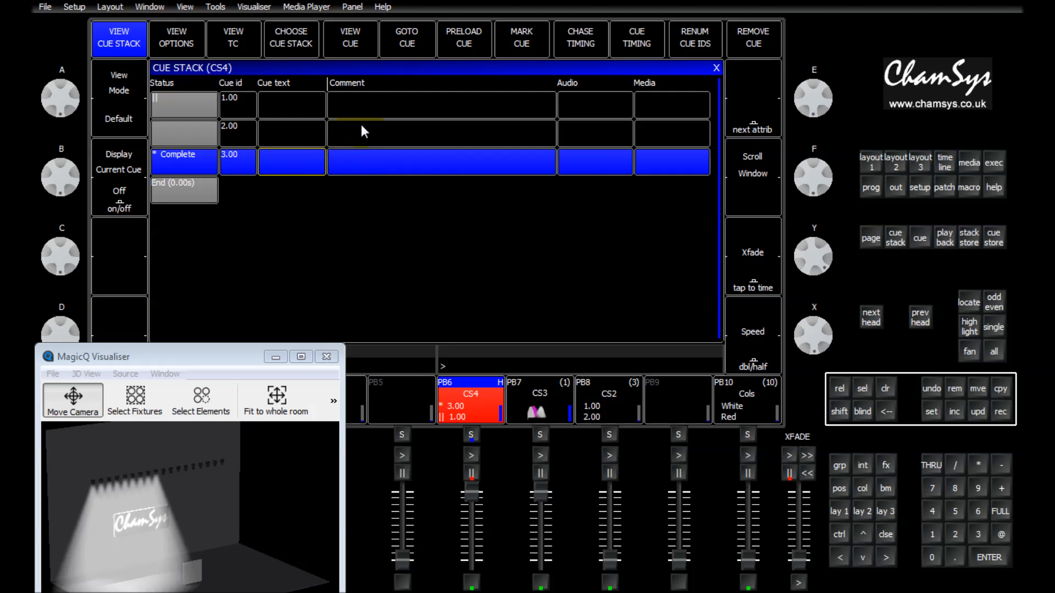
click(368, 108)
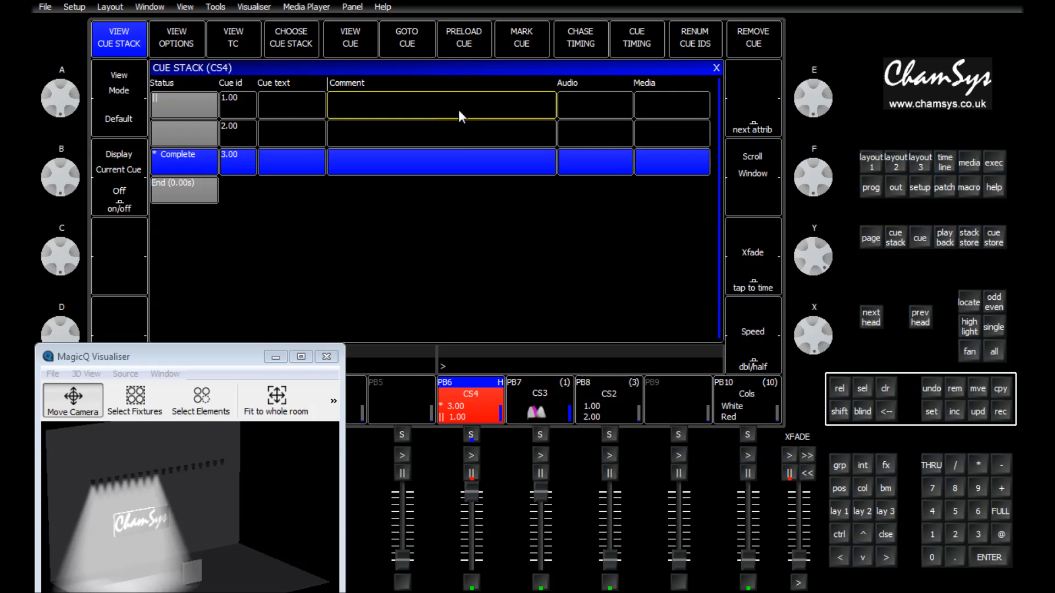
click(440, 109)
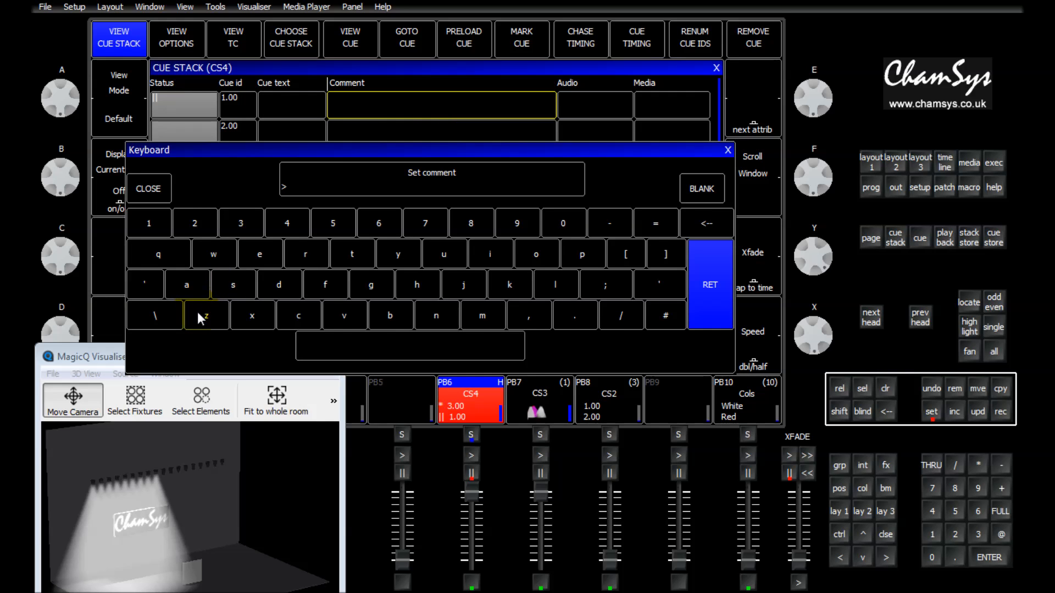
shift+click(149, 223)
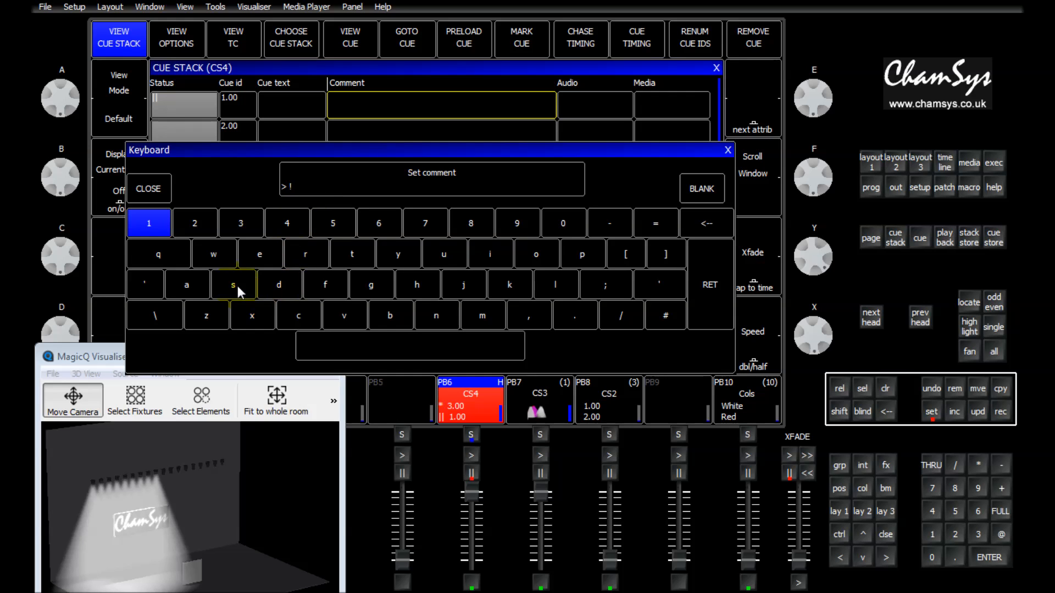
shift+click(216, 258)
shift+click(217, 258)
shift+click(217, 258)
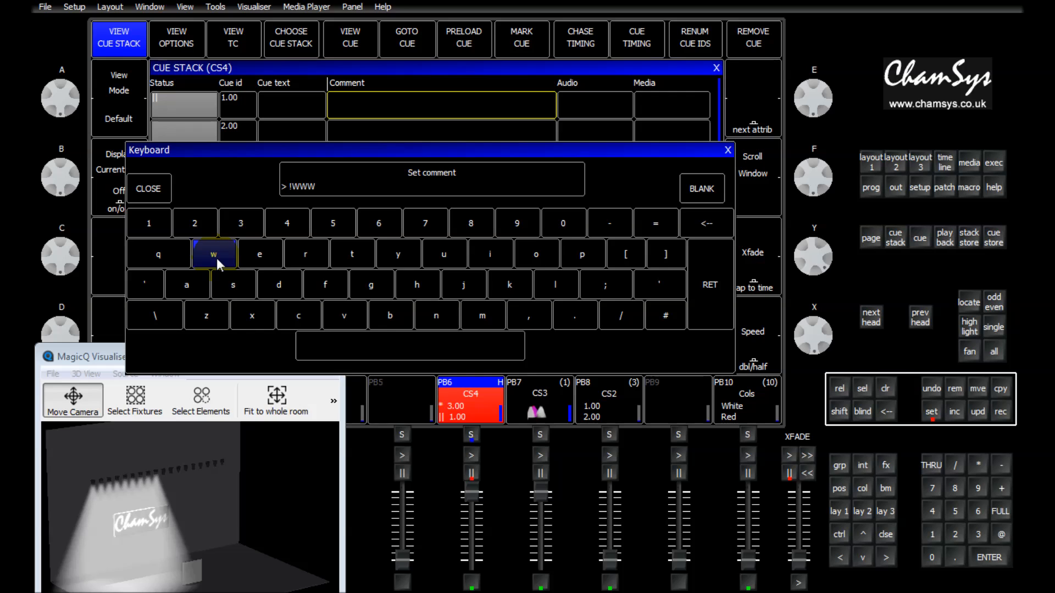
click(702, 295)
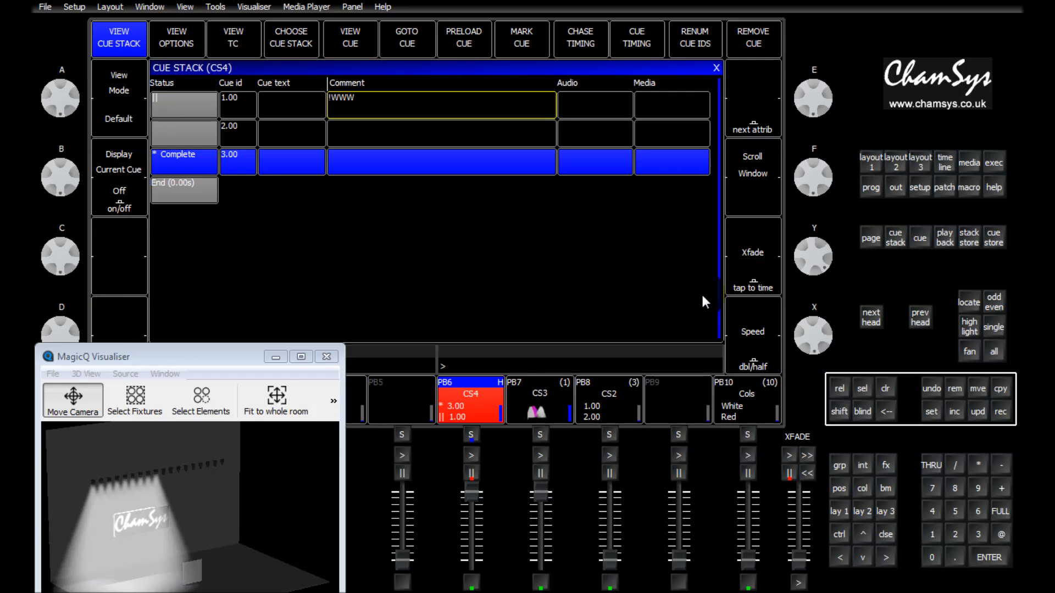
Run cue 1.00 on PB6 to test its comment command, and clear the comment of that cue
click(467, 451)
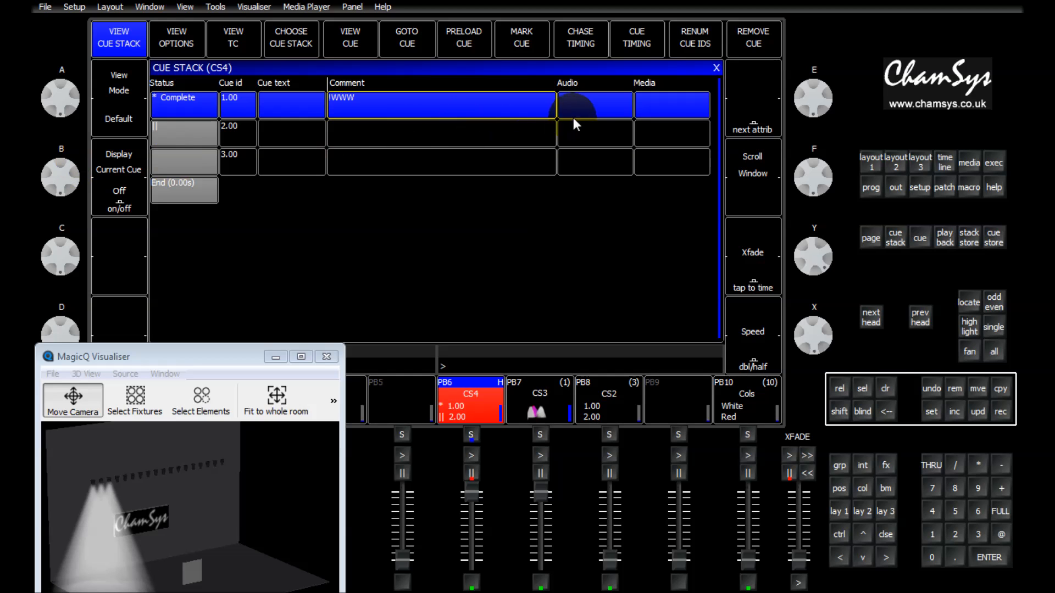
click(594, 104)
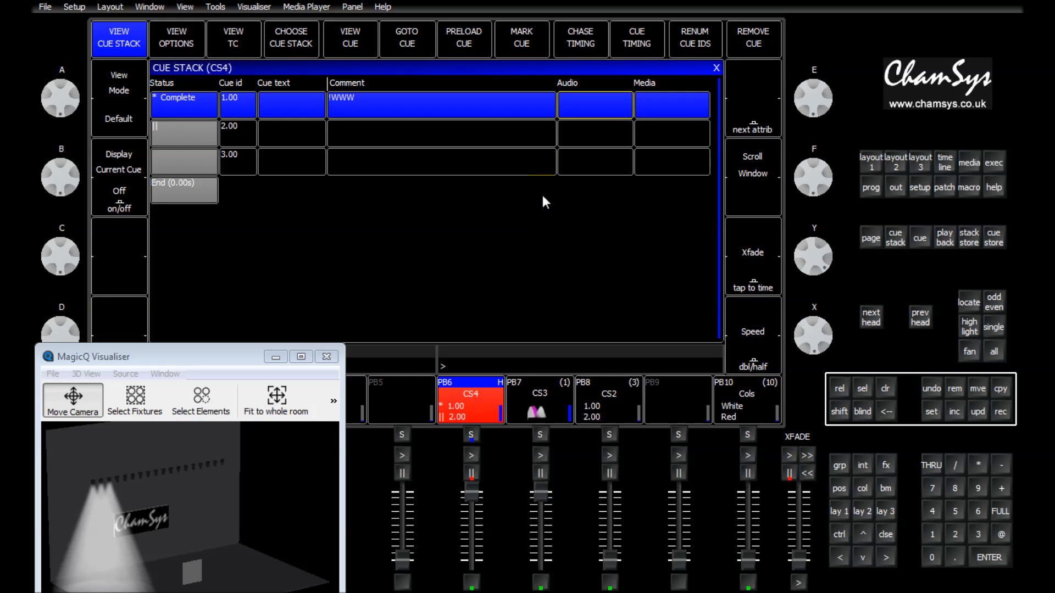
click(431, 104)
key(BackSpace)
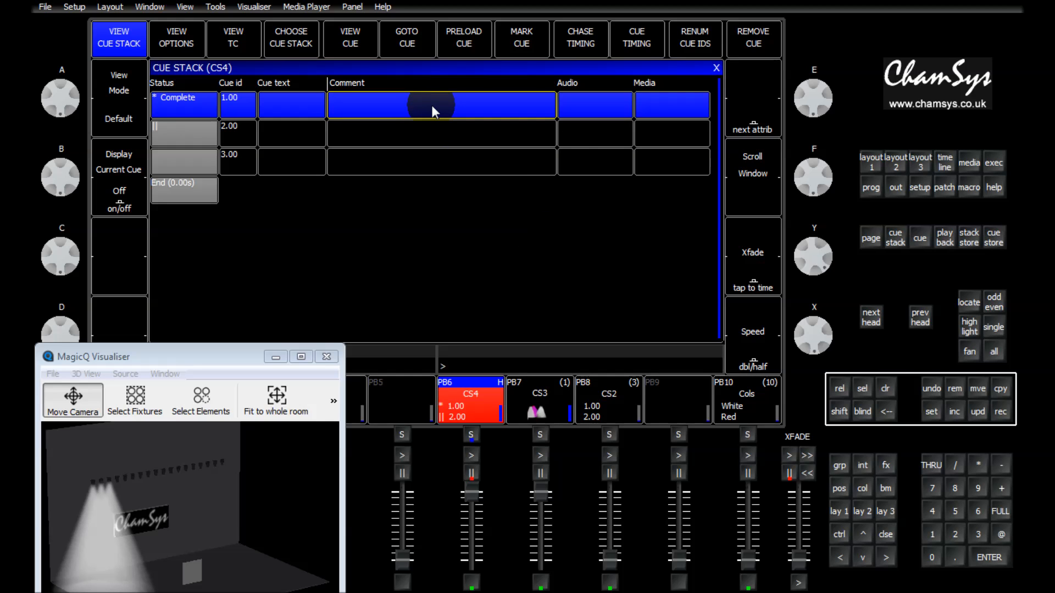
Assign the audio file vache.wav to cue 2.00 in CS4
click(584, 139)
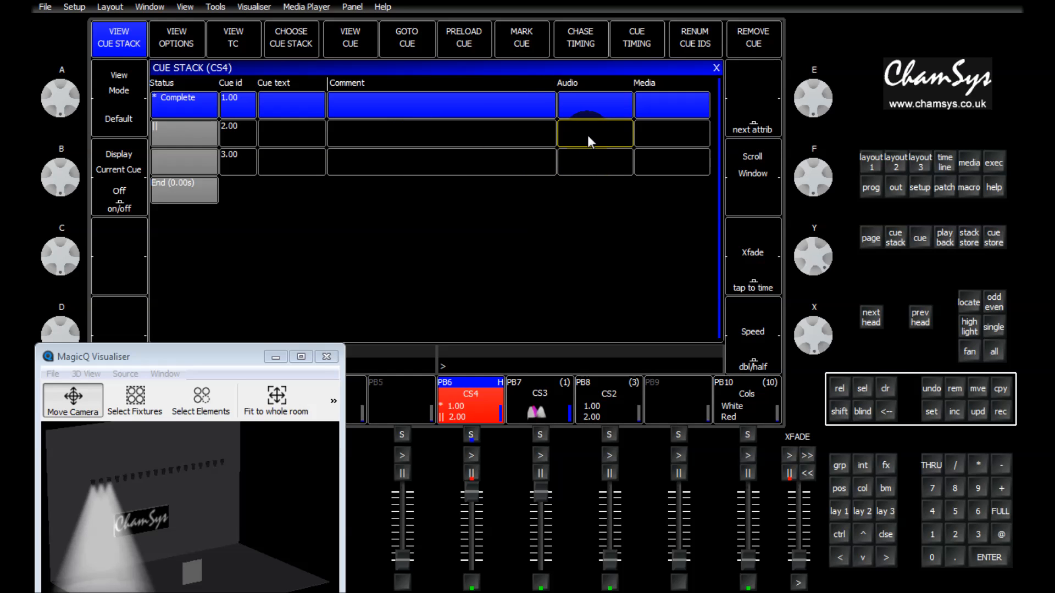
click(587, 134)
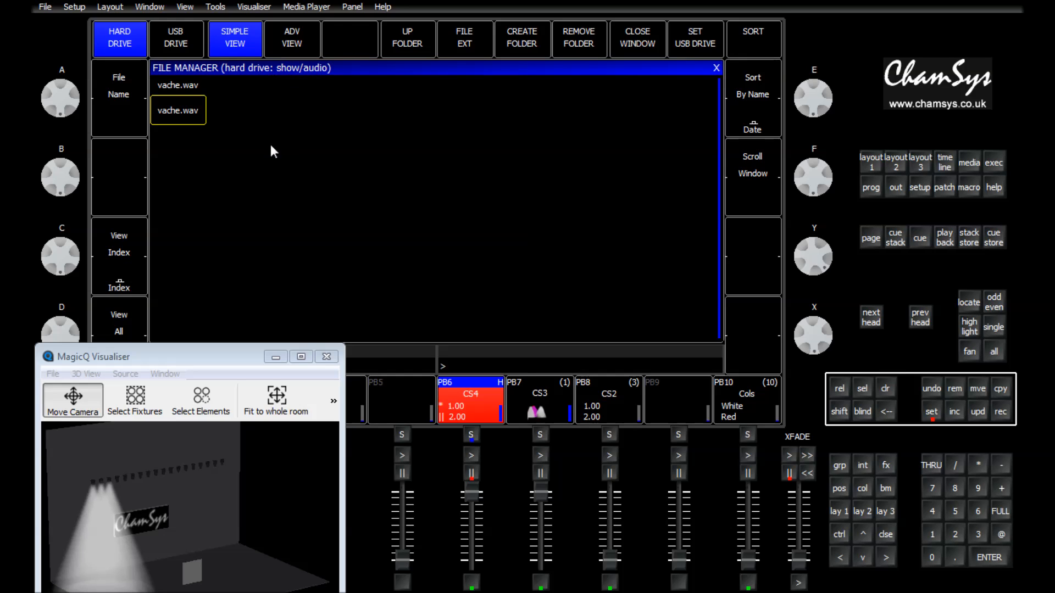
click(186, 120)
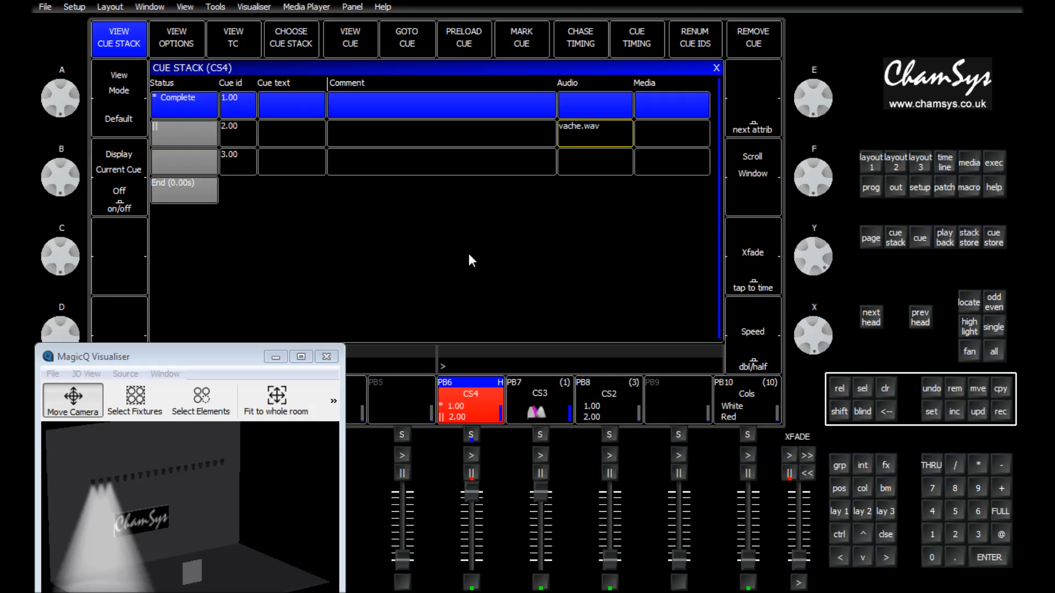
Run cue 2.00 on PB6 to test its audio, and clear the audio entry of that cue
click(472, 456)
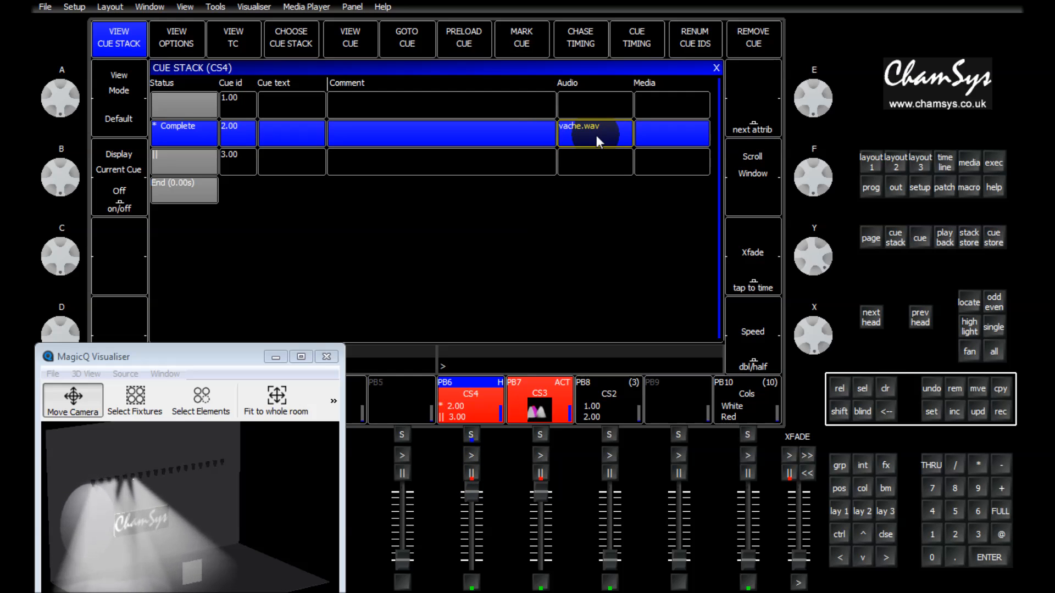
key(Delete)
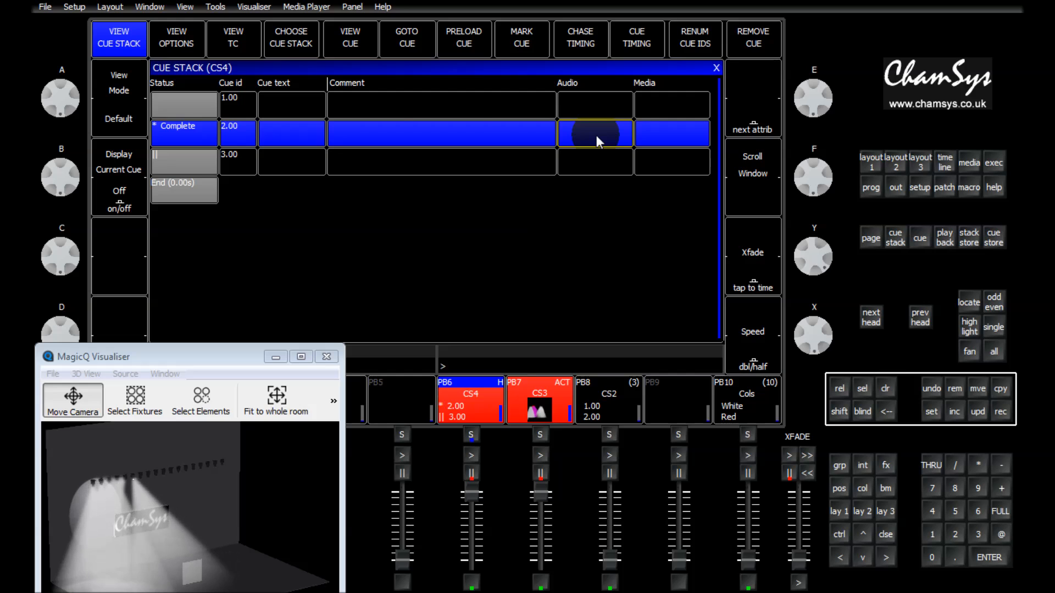
Examine the Media, Zero old HTP, Zero old FX and Rel old chans columns of CS4
key(Right)
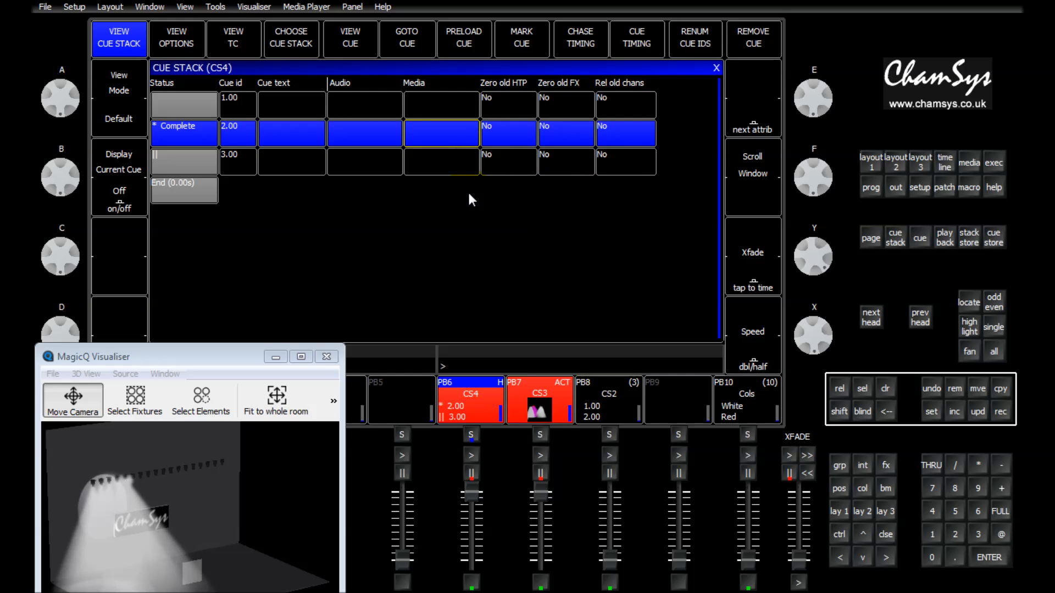
click(429, 136)
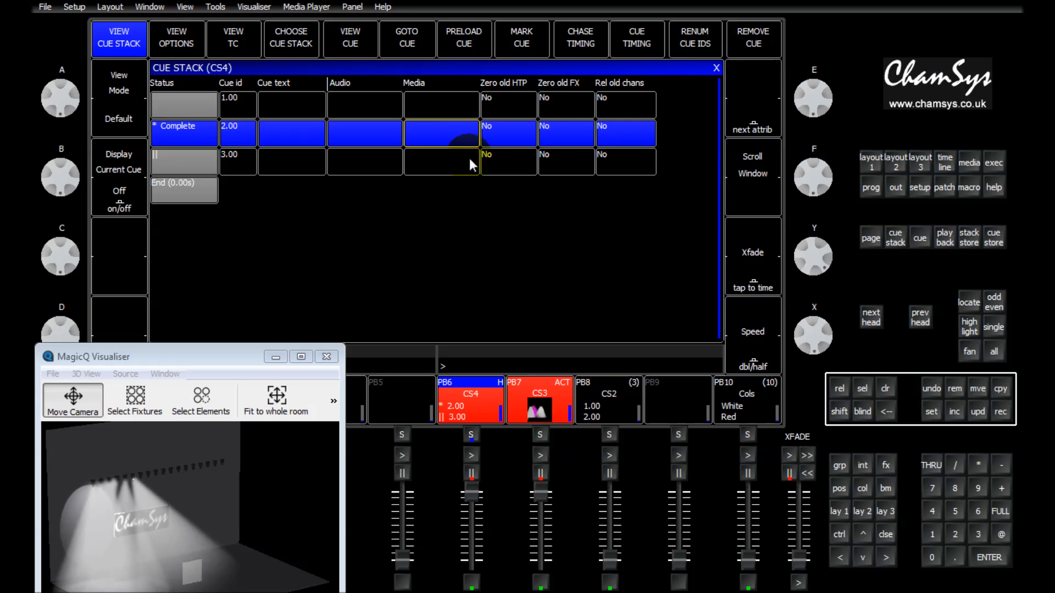
drag(493, 101, 627, 165)
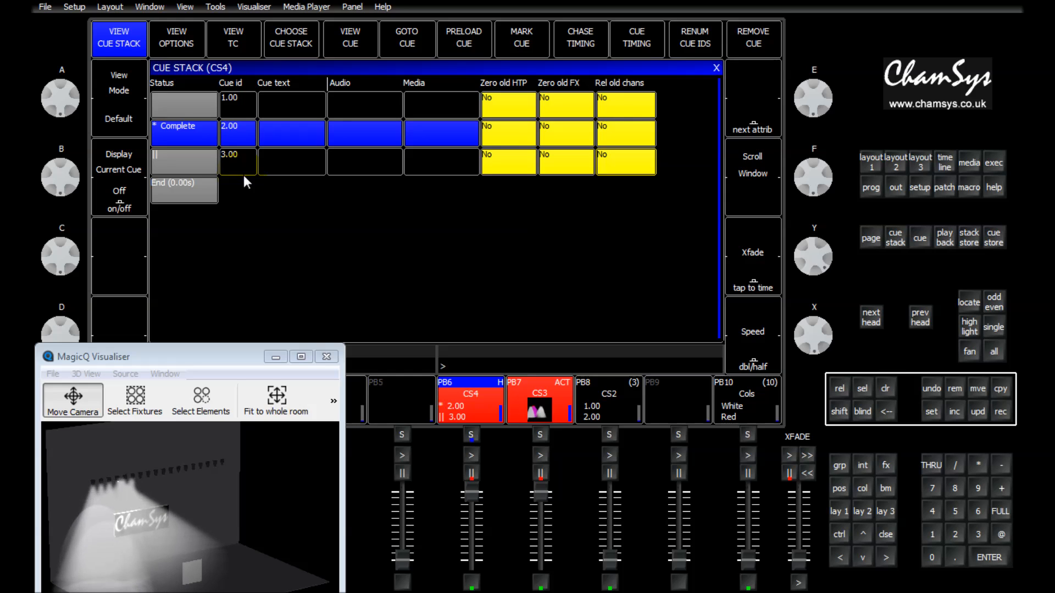
Return to the first columns of CS4 and cycle the view mode through Macro and Media back to Default
key(Left)
key(Left)
key(Left)
key(Left)
key(Left)
key(Left)
key(Left)
key(Left)
key(Left)
key(Left)
key(Left)
key(Left)
key(Left)
key(Left)
key(Left)
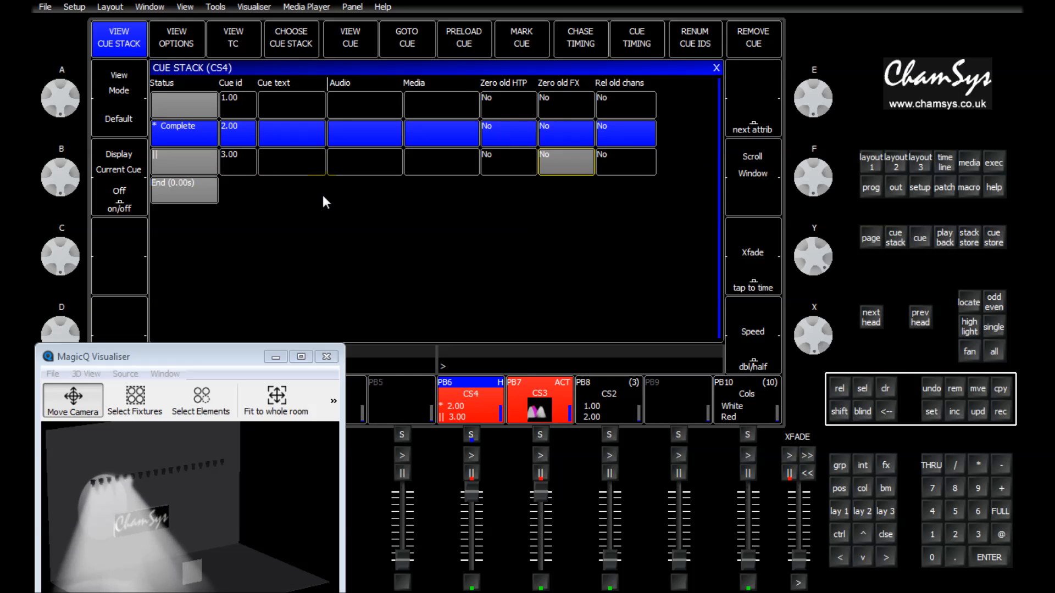
key(Left)
key(Left)
key(Left)
key(Left)
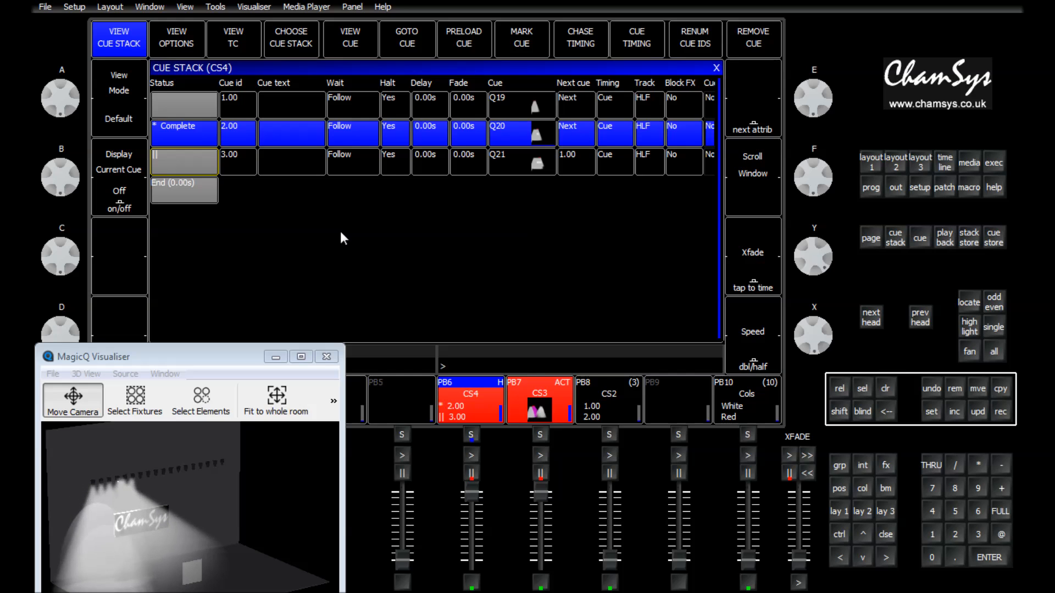
click(122, 108)
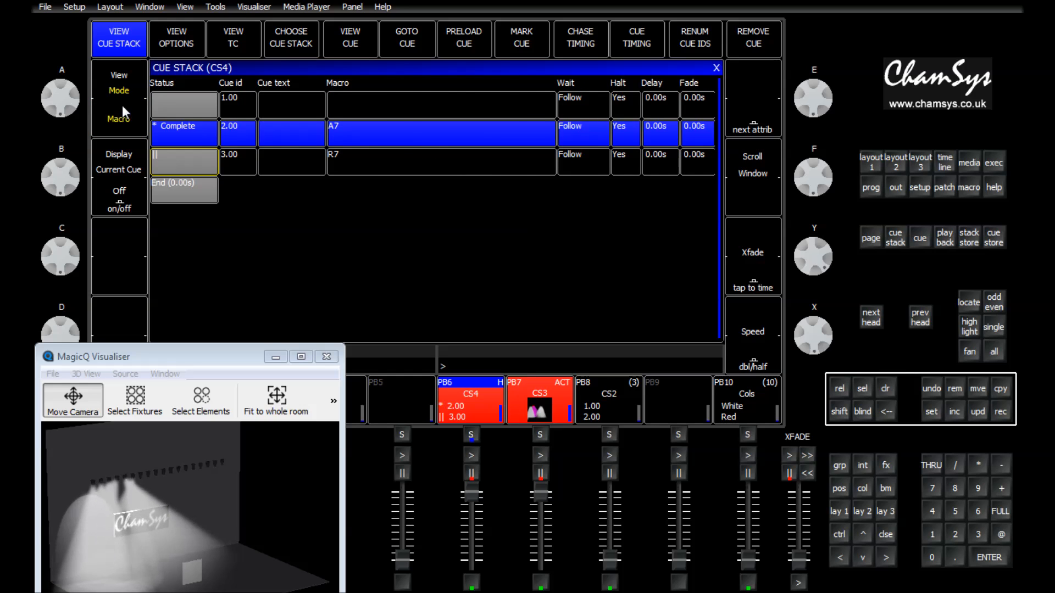
click(124, 115)
click(123, 118)
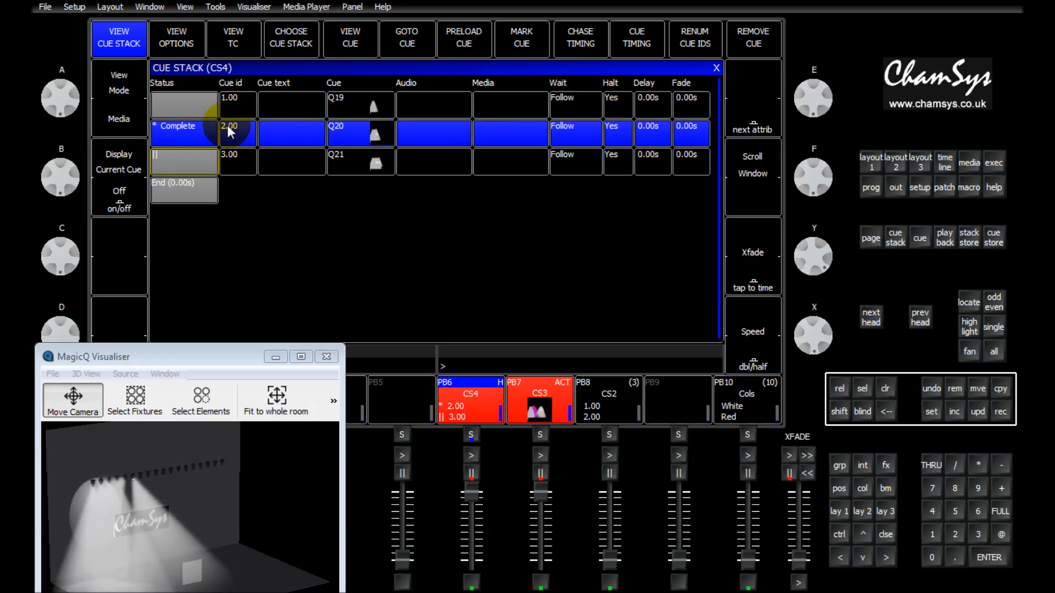
click(122, 120)
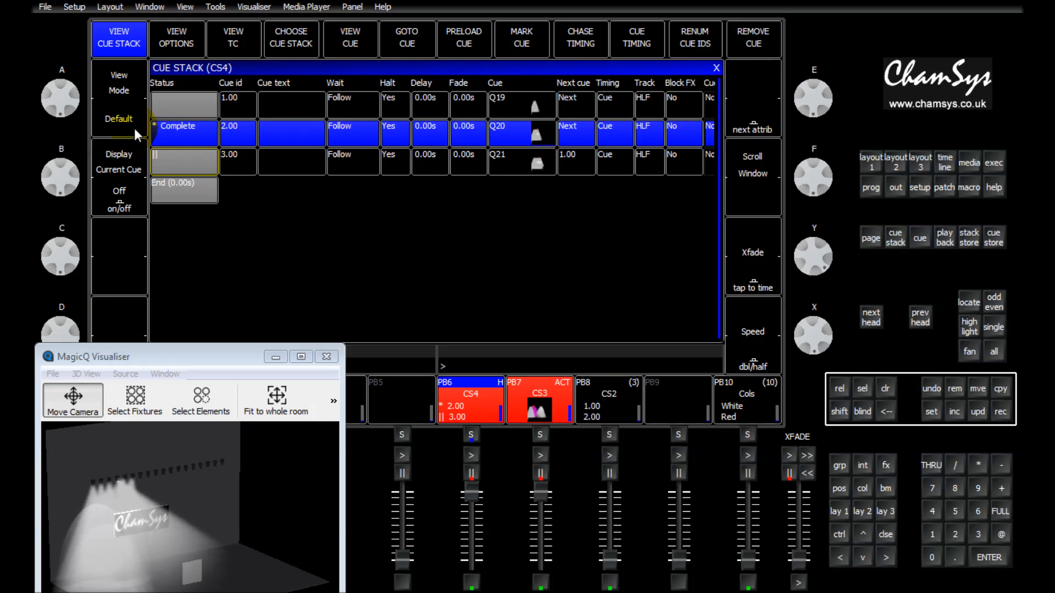
Turn on Display Current Cue and run through the CS4 cues on PB6 to test it, ending on cue 1.00
click(118, 205)
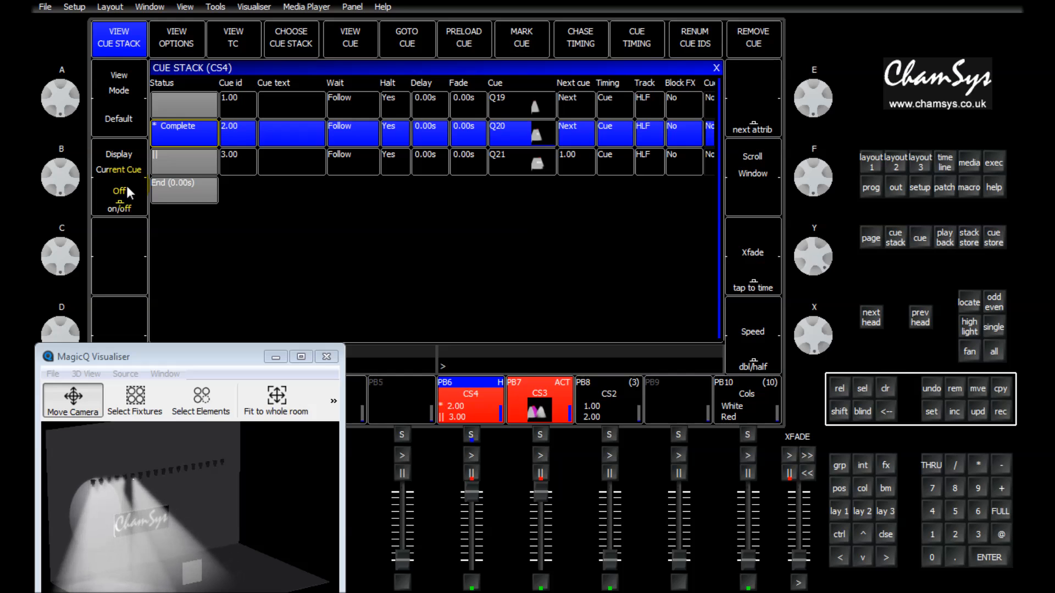
click(129, 187)
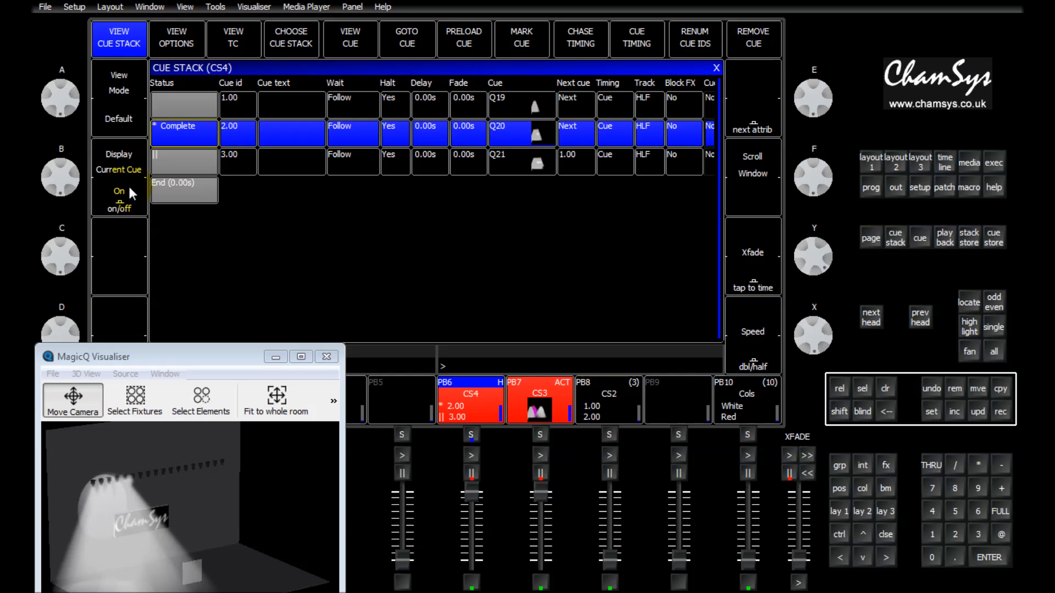
click(473, 457)
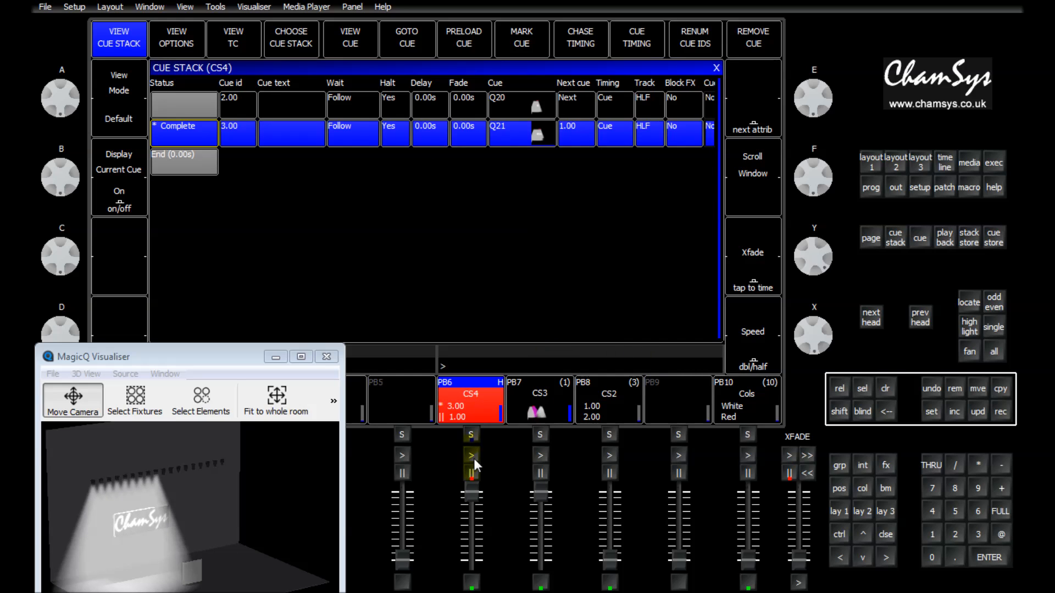
click(473, 457)
click(473, 455)
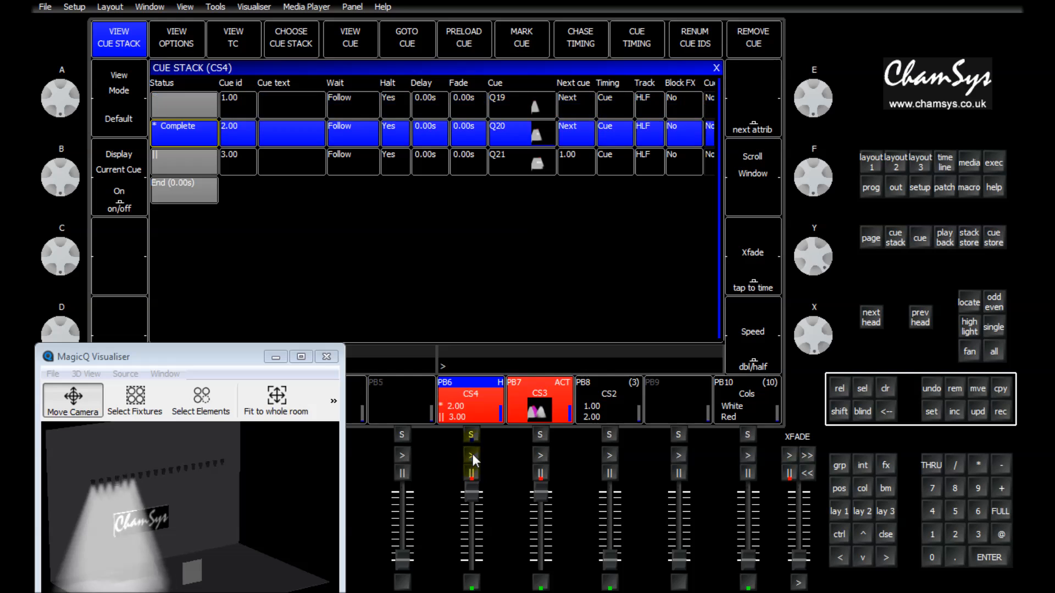
click(473, 455)
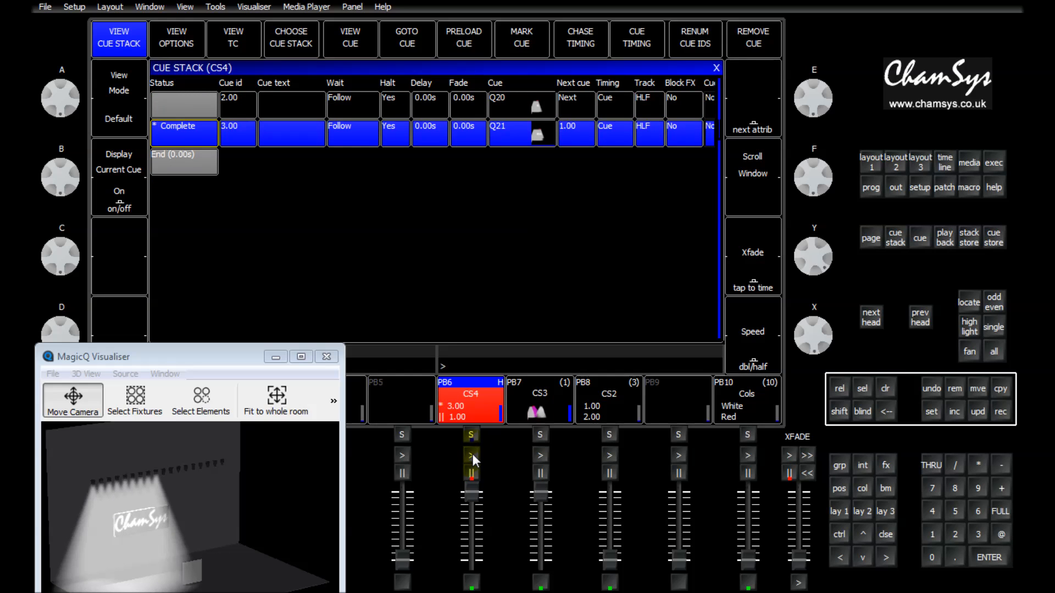
click(473, 454)
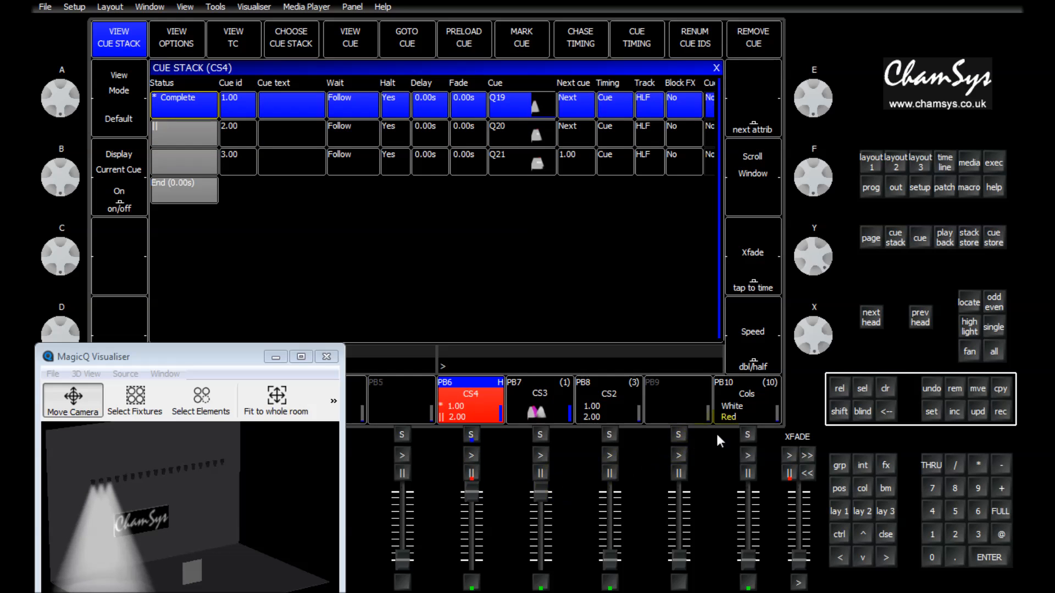
Open the Cols cue stack on PB10 and run it from White on into the Amber, Yellow and Green chase
click(743, 406)
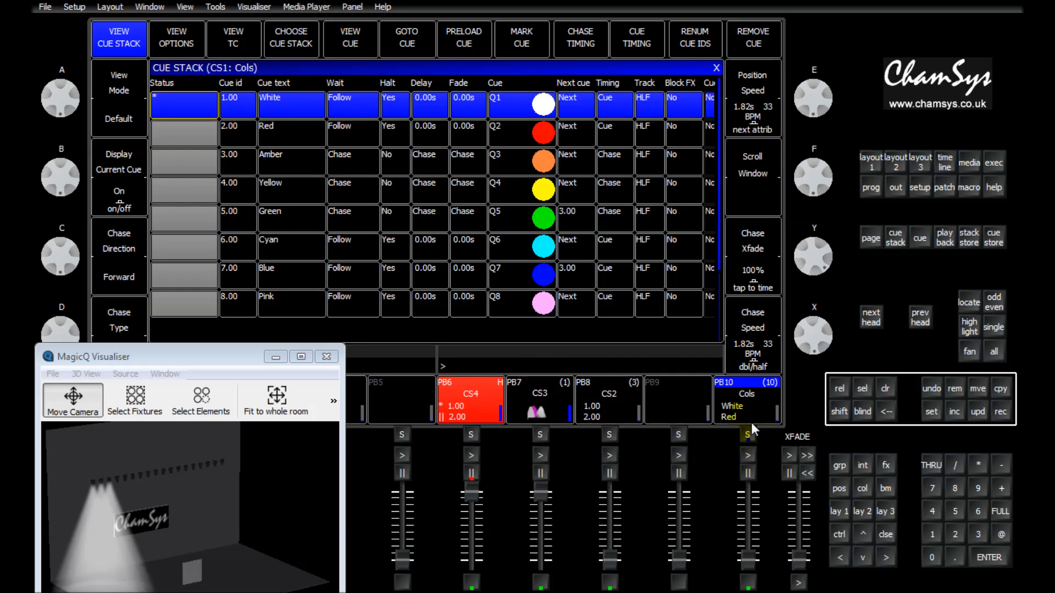
click(746, 453)
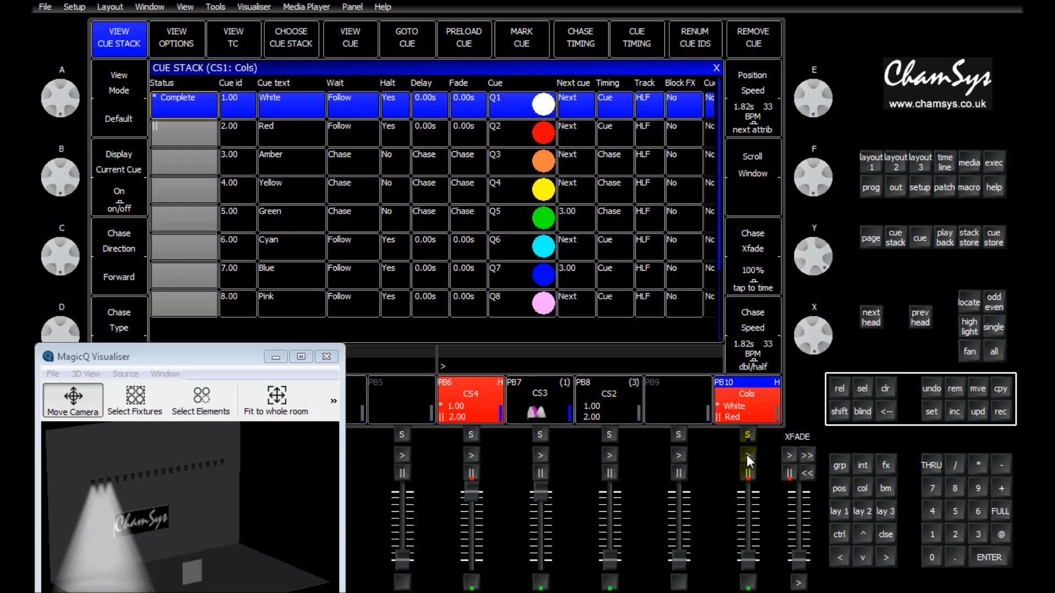
click(747, 453)
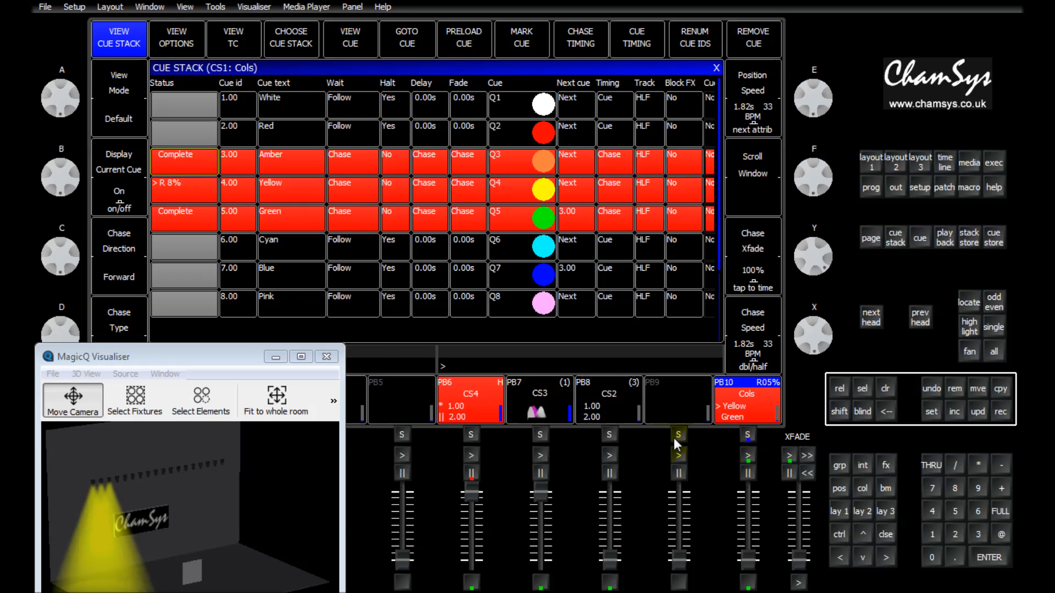
Jump the Cols cue stack to cue 7.00 (Blue) and run on from that cue
click(186, 269)
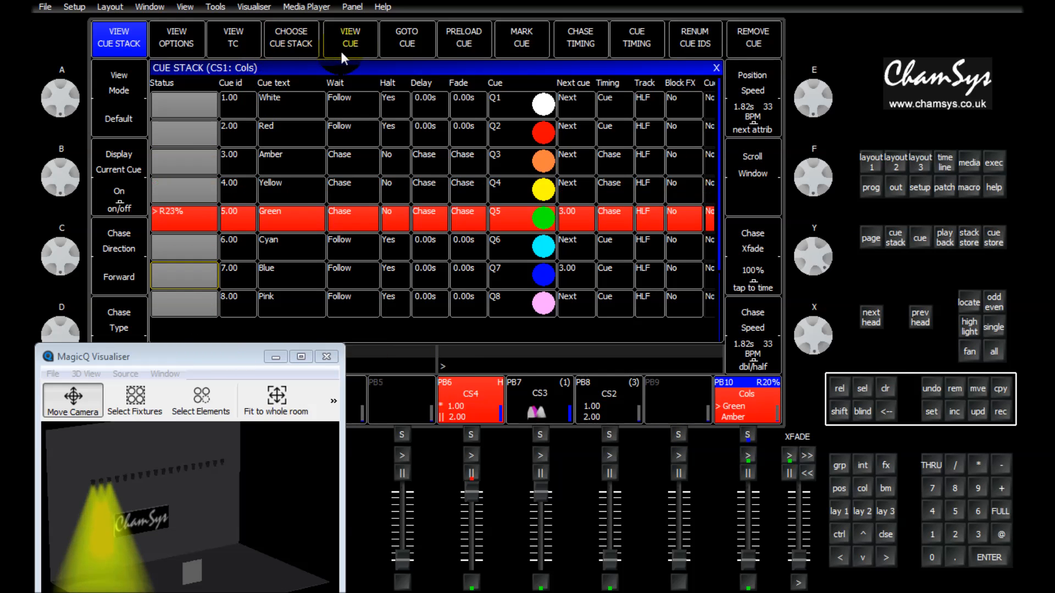
click(407, 42)
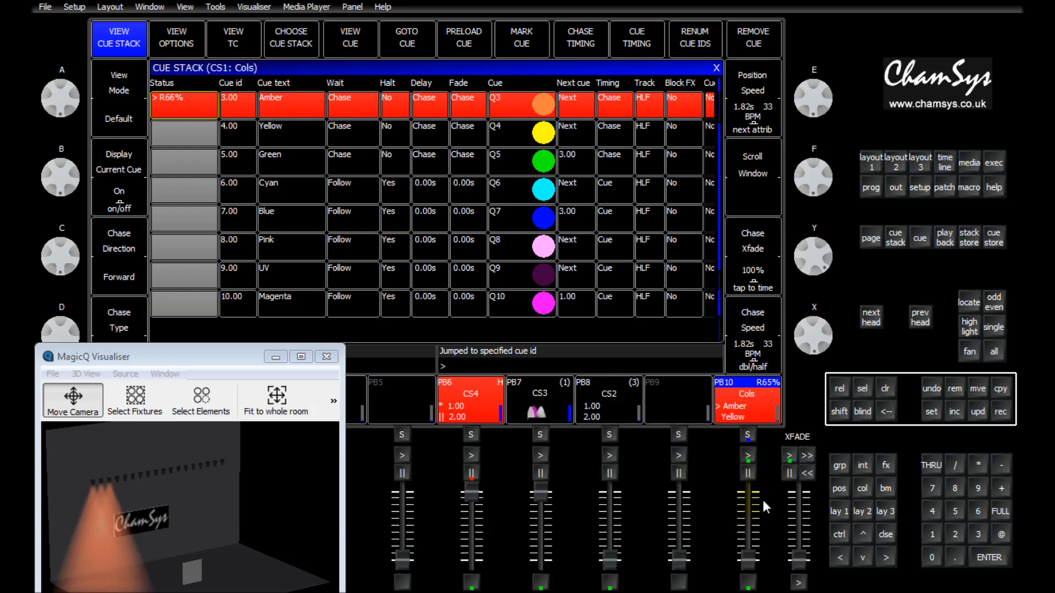
click(749, 456)
click(749, 456)
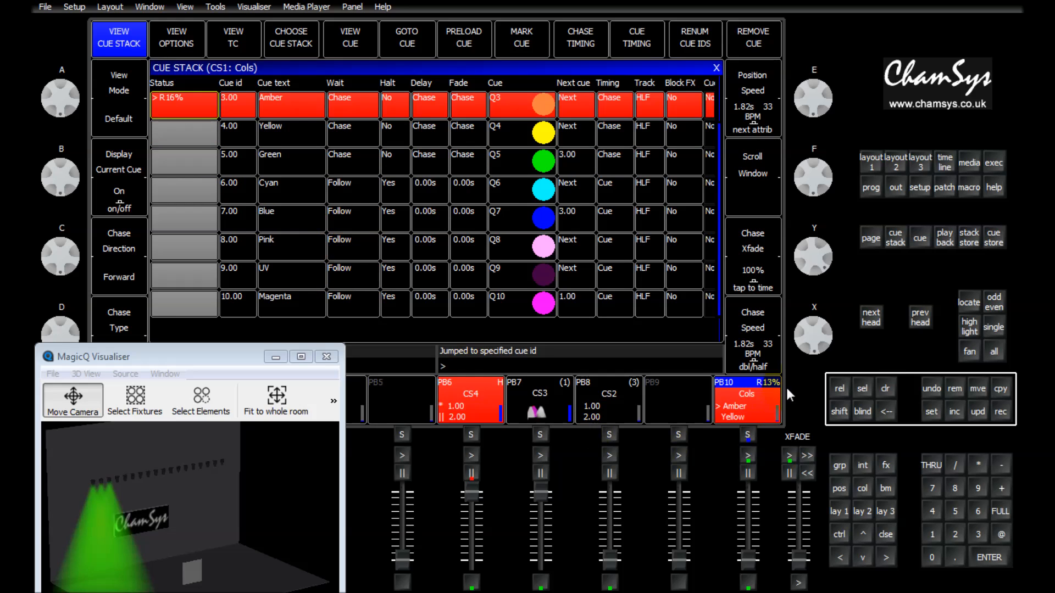
Release the Cols playback on PB10, and switch to the CS4 cue stack and back to Cols
click(839, 389)
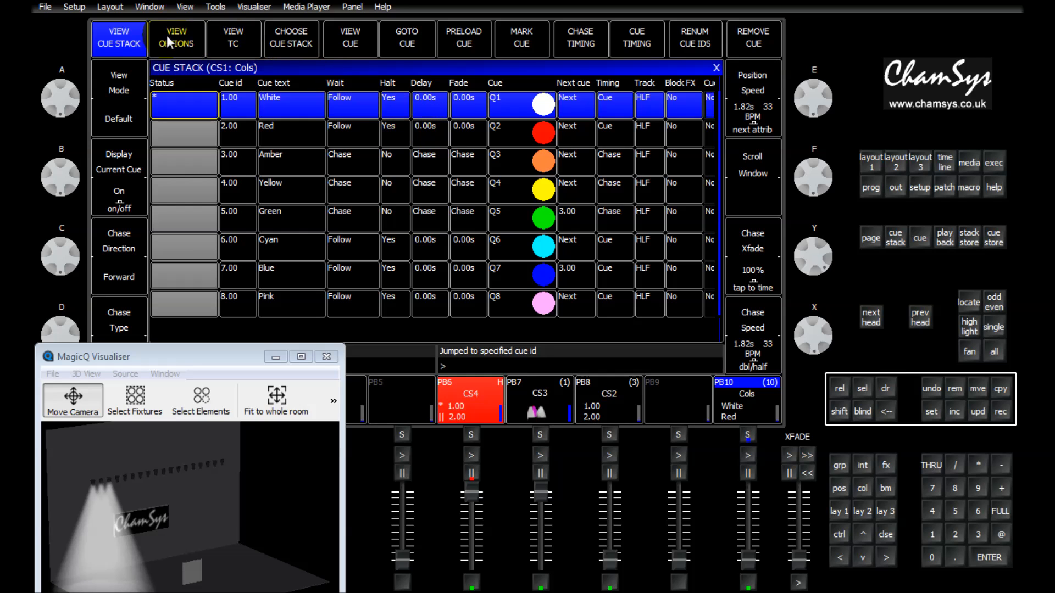
click(471, 404)
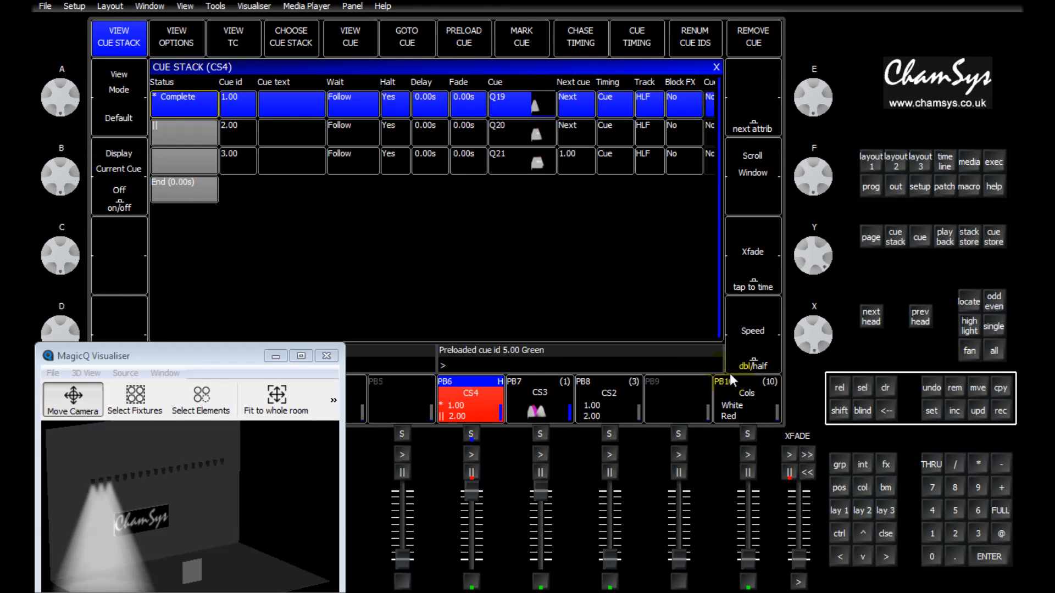
click(756, 409)
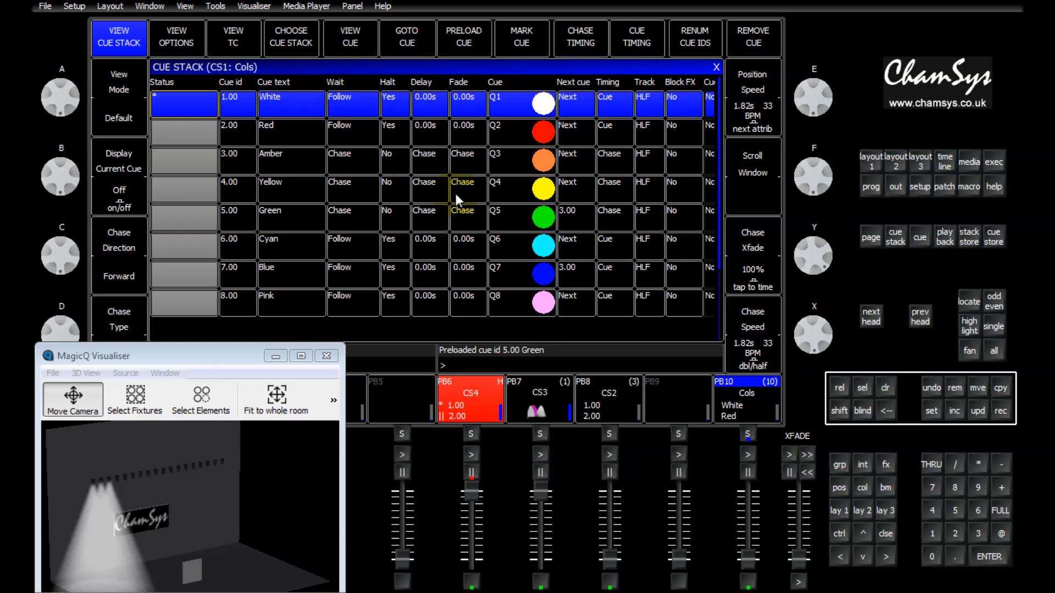
Preload cue 5.00 (Green) of the Cols cue stack on PB10, run the playback into it, and release the playback
click(179, 219)
click(465, 34)
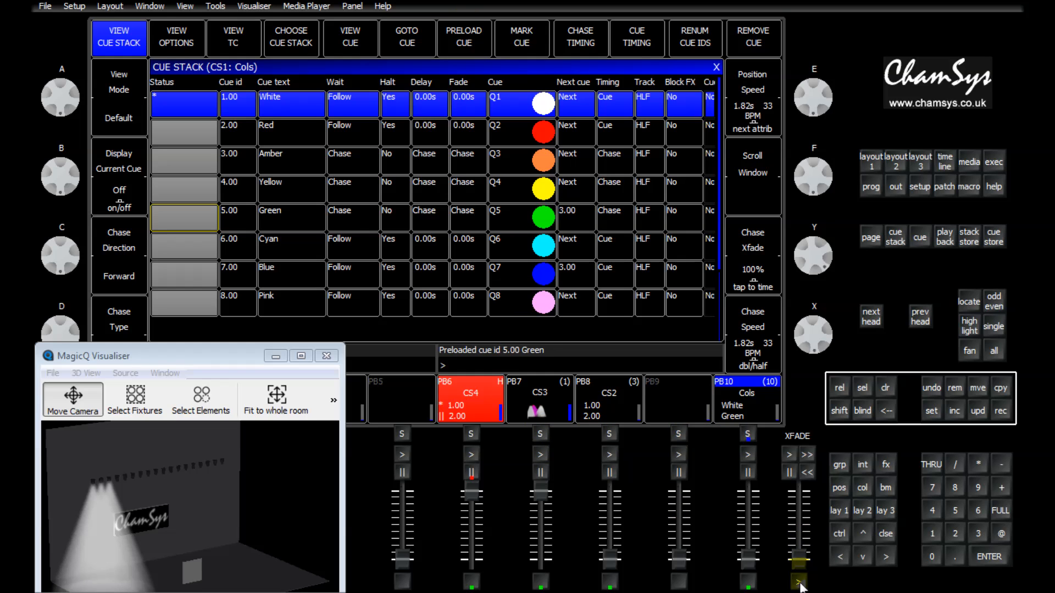
click(749, 453)
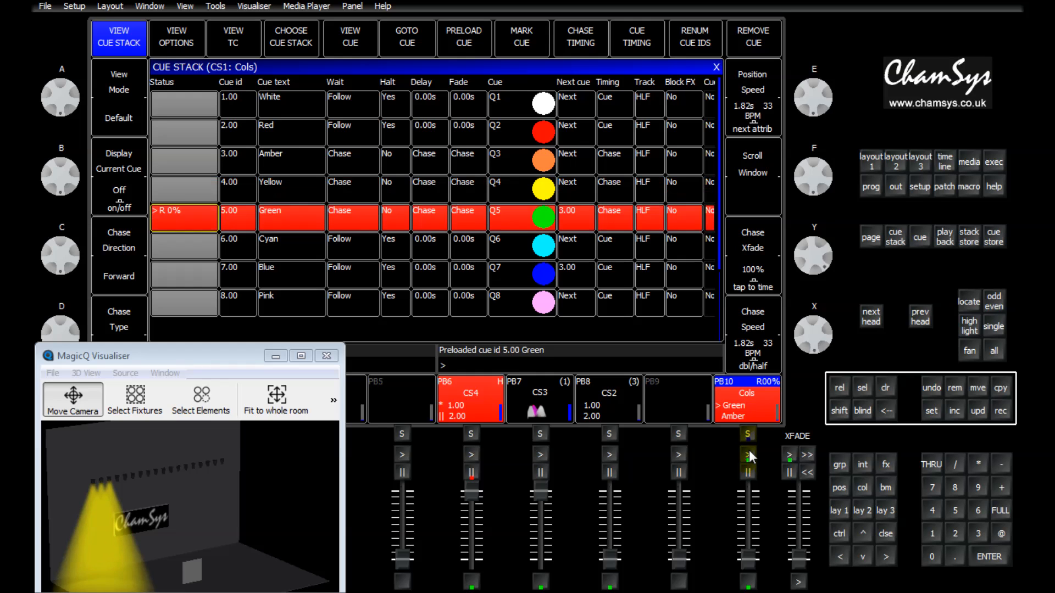
click(745, 451)
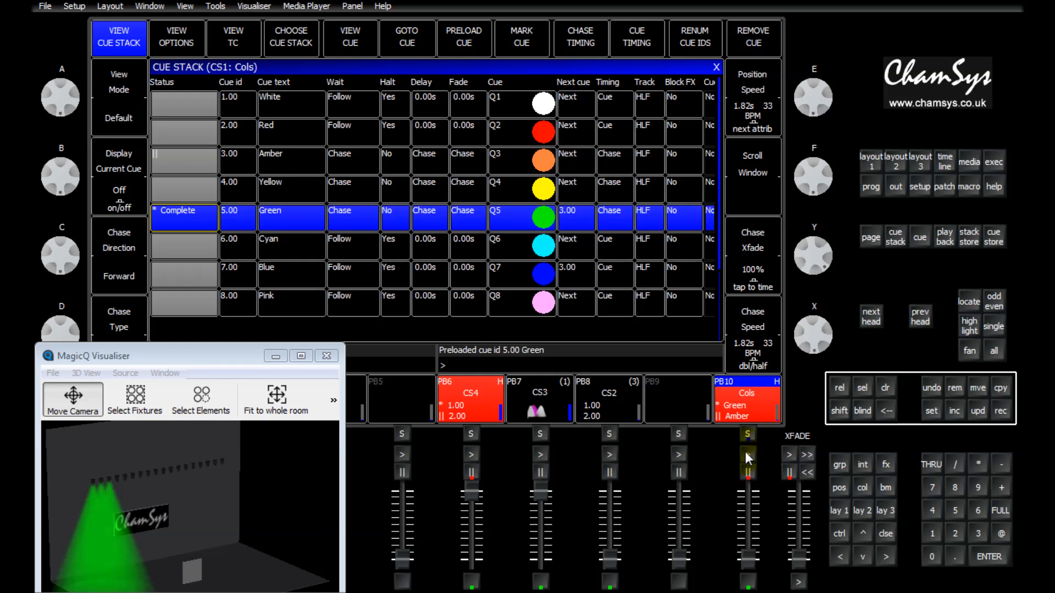
mouse_move(746, 561)
mouse_down()
mouse_move(753, 470)
mouse_move(760, 567)
mouse_up()
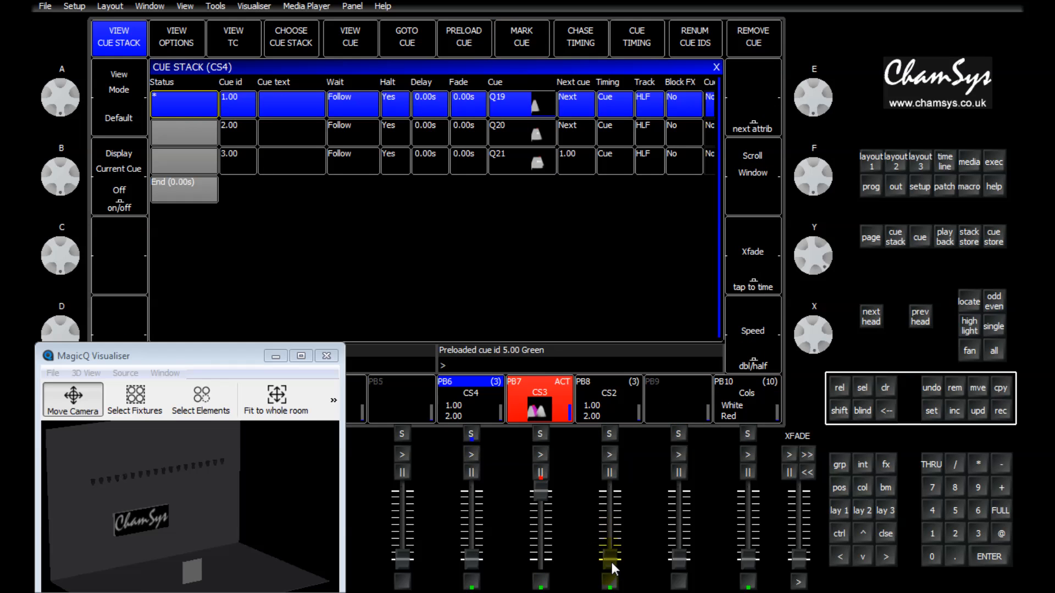
Bring up CS2 on PB8 with CS3 on PB7 released, and step its cue stack between cues 1.00 and 2.00, ending on 2.00
drag(611, 562, 625, 504)
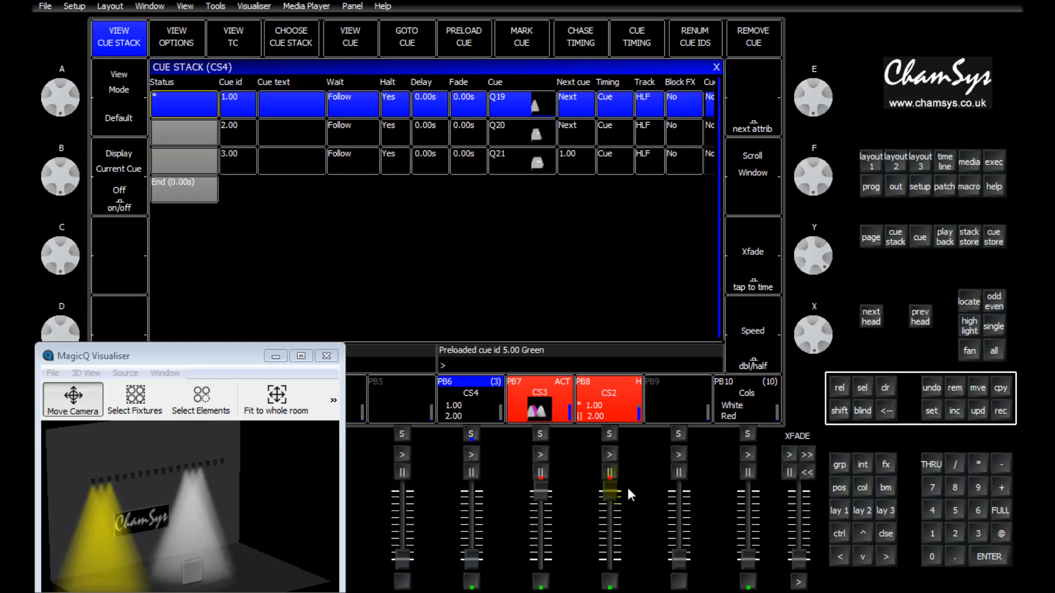
click(611, 453)
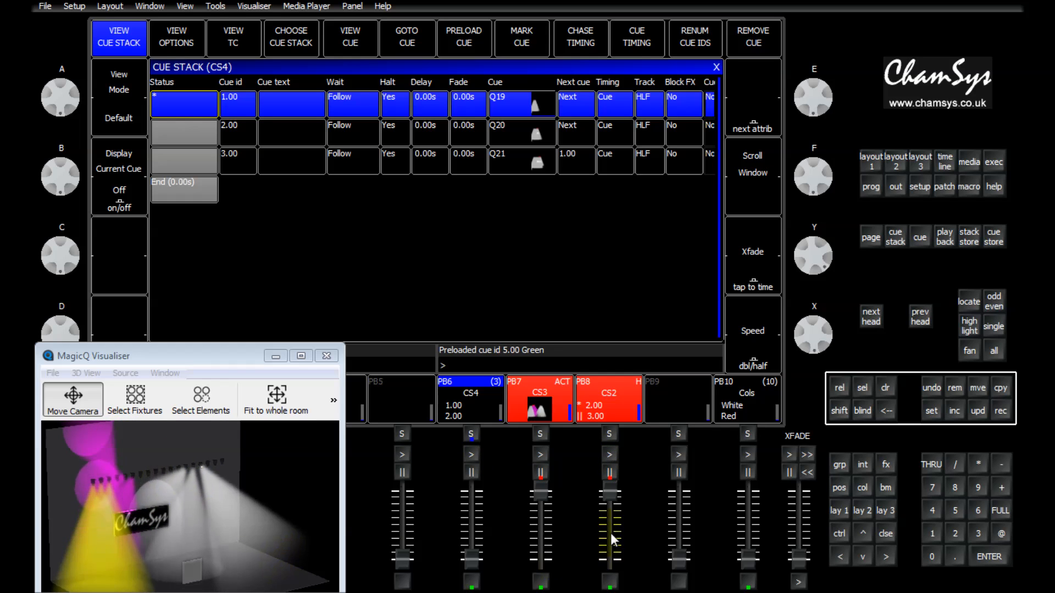
drag(542, 493, 548, 561)
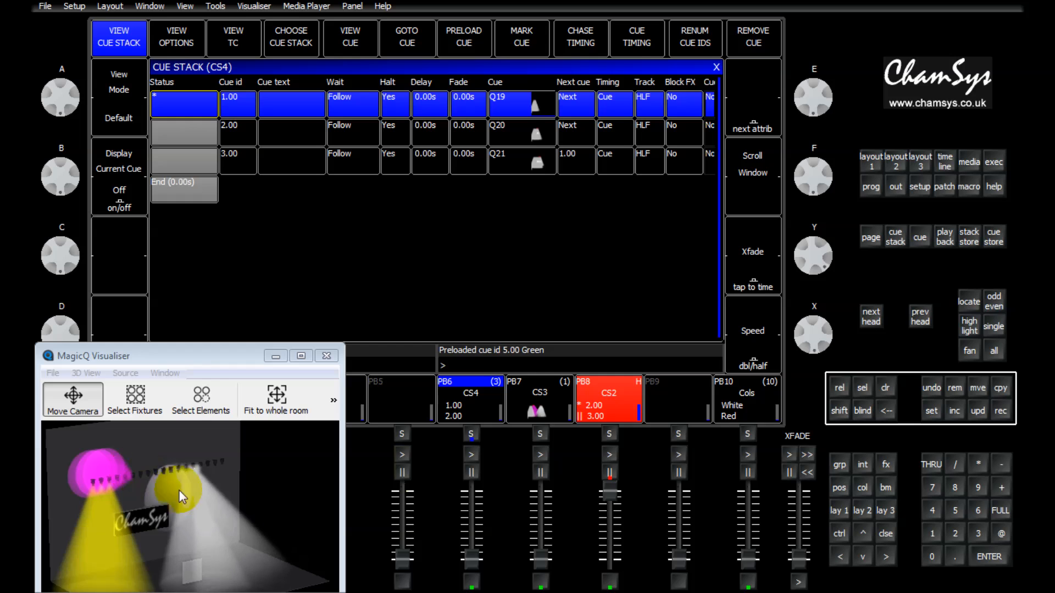
click(610, 405)
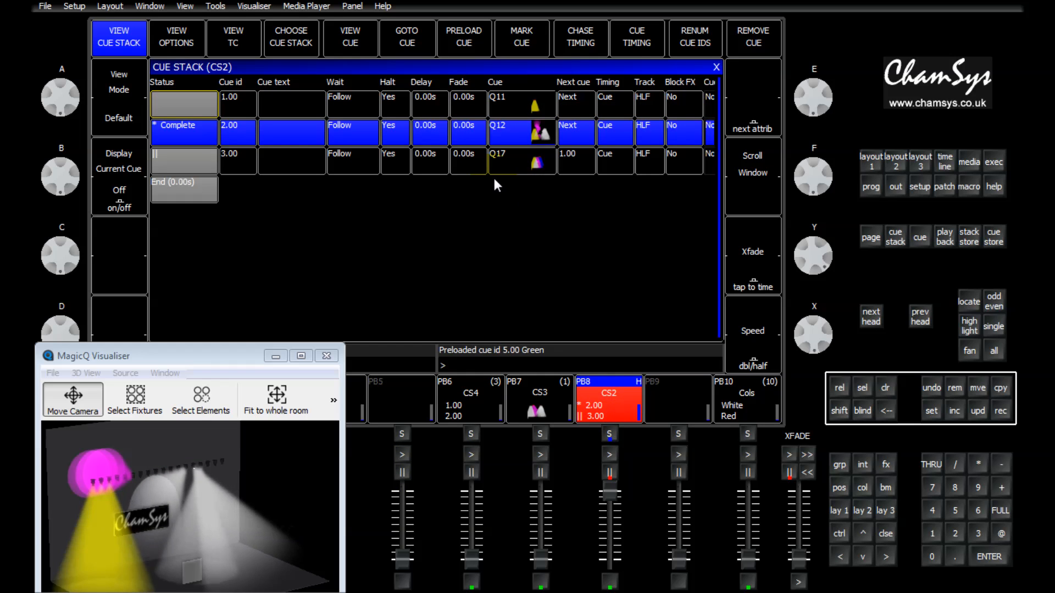
click(610, 472)
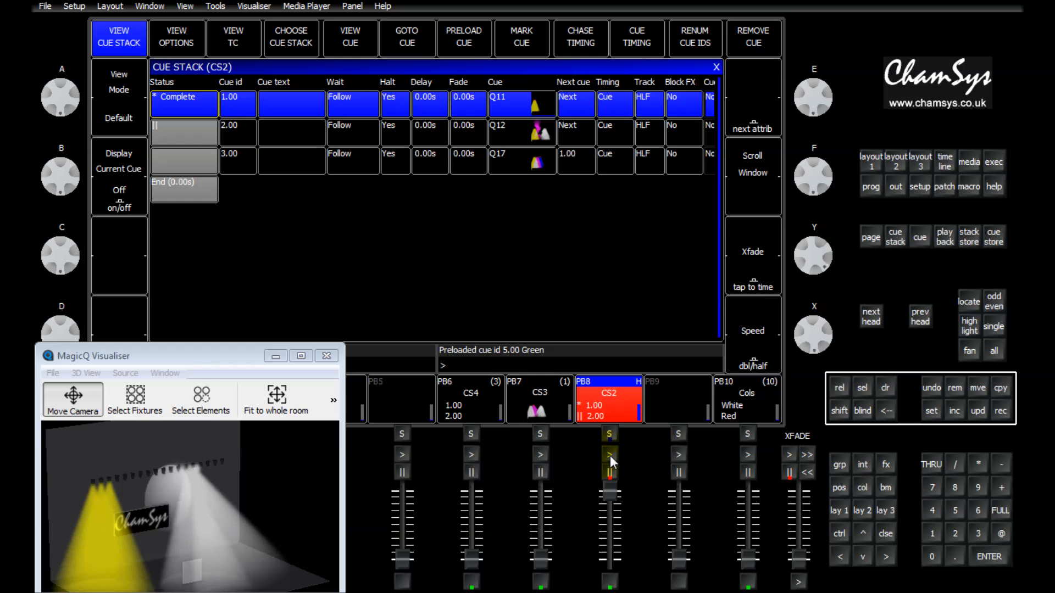
click(610, 456)
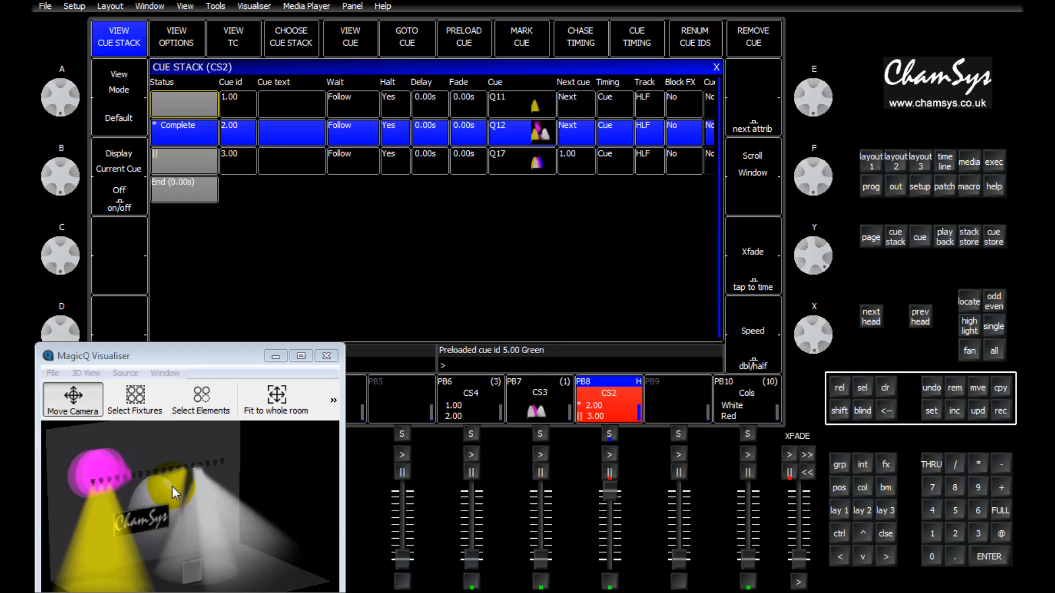
Insert a mark cue before cue 2.00 in CS2, and step back to cue 1.00 and forward through the mark cue to test it
click(193, 140)
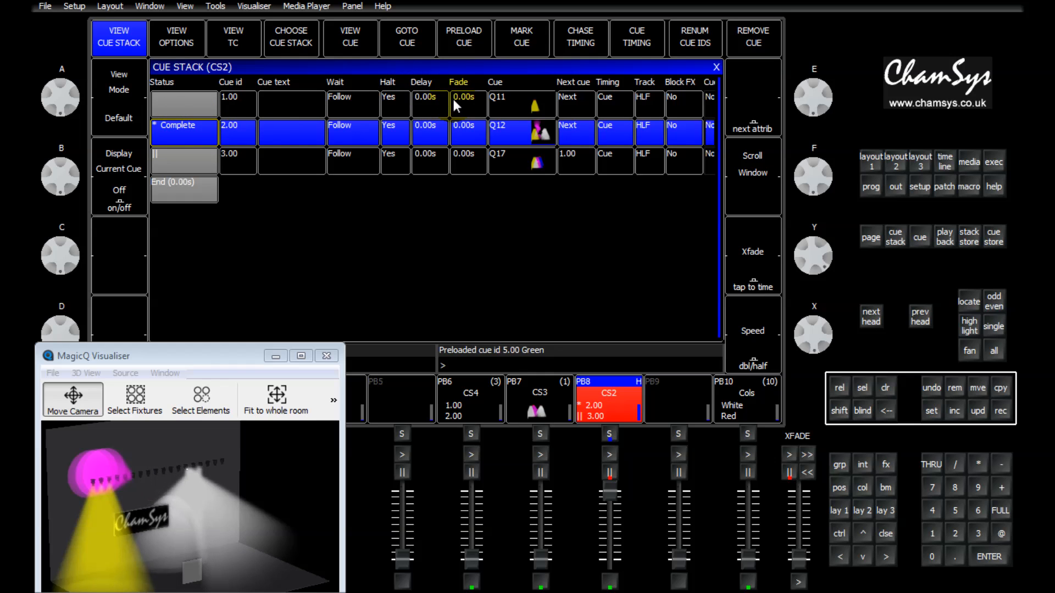
click(528, 36)
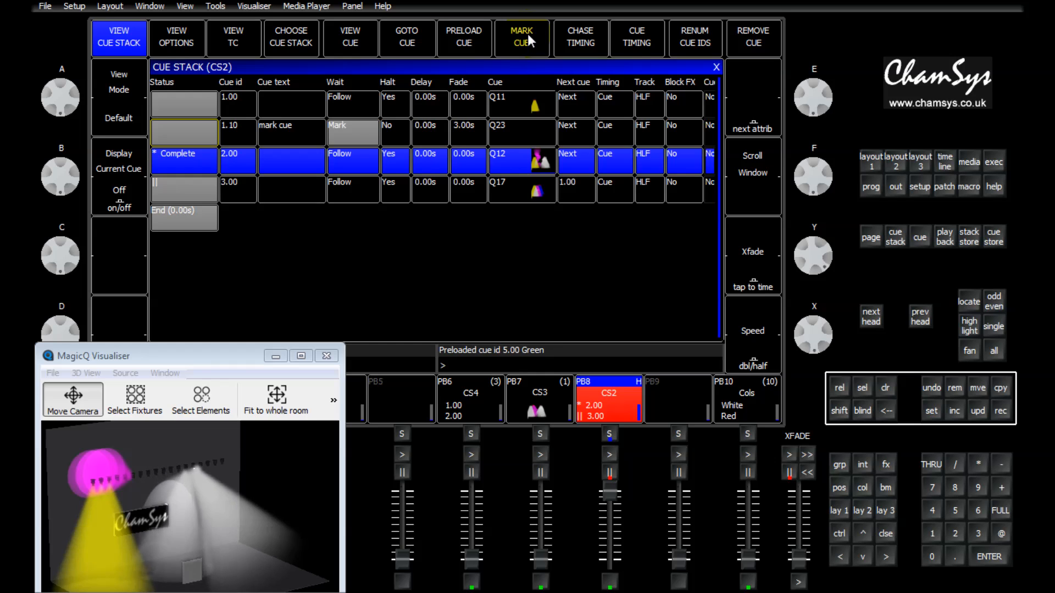
click(612, 473)
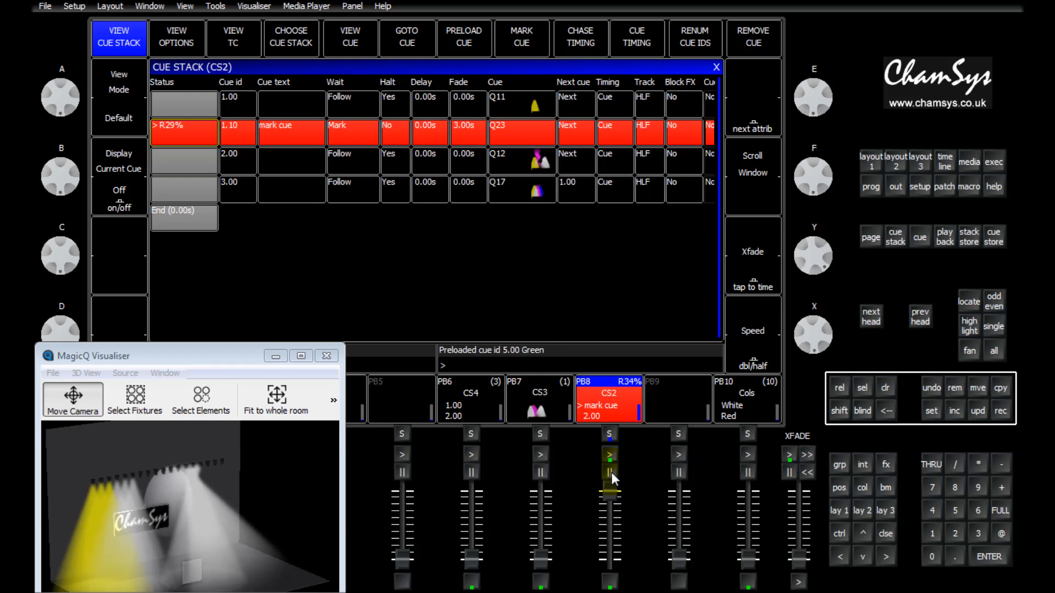
click(611, 472)
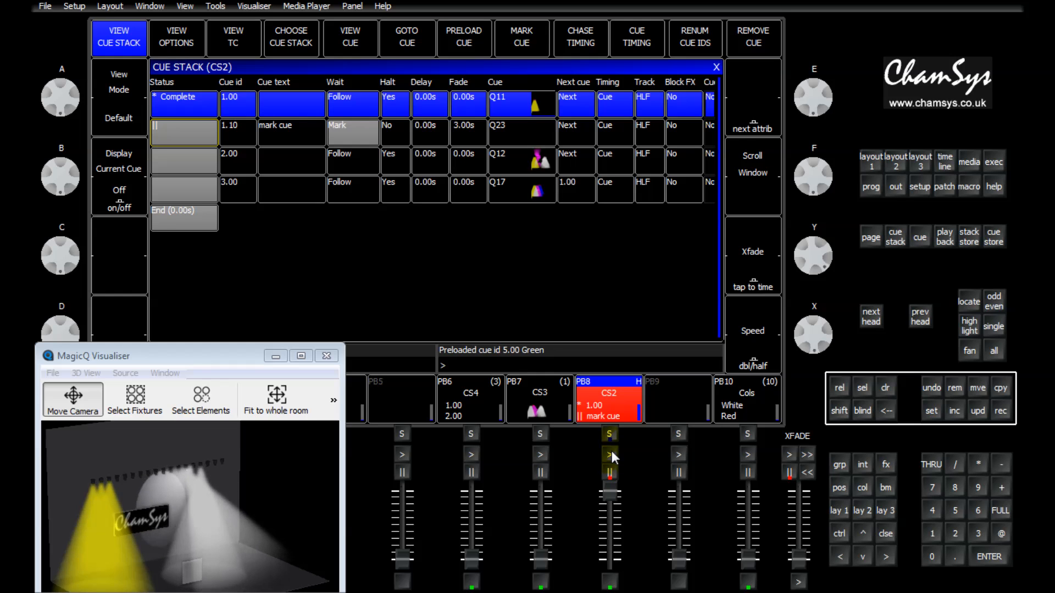
click(611, 452)
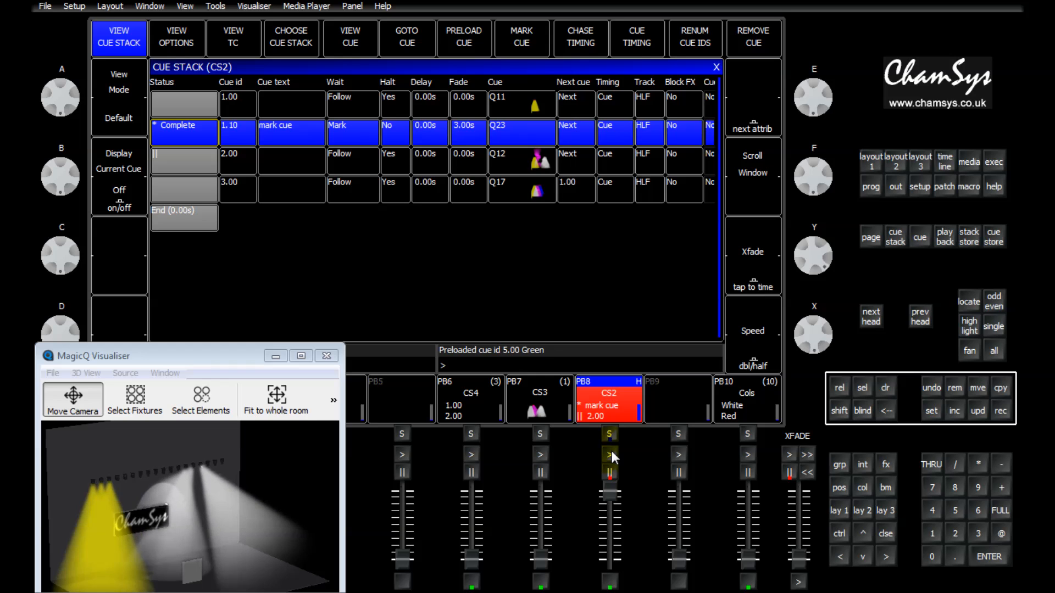
click(611, 452)
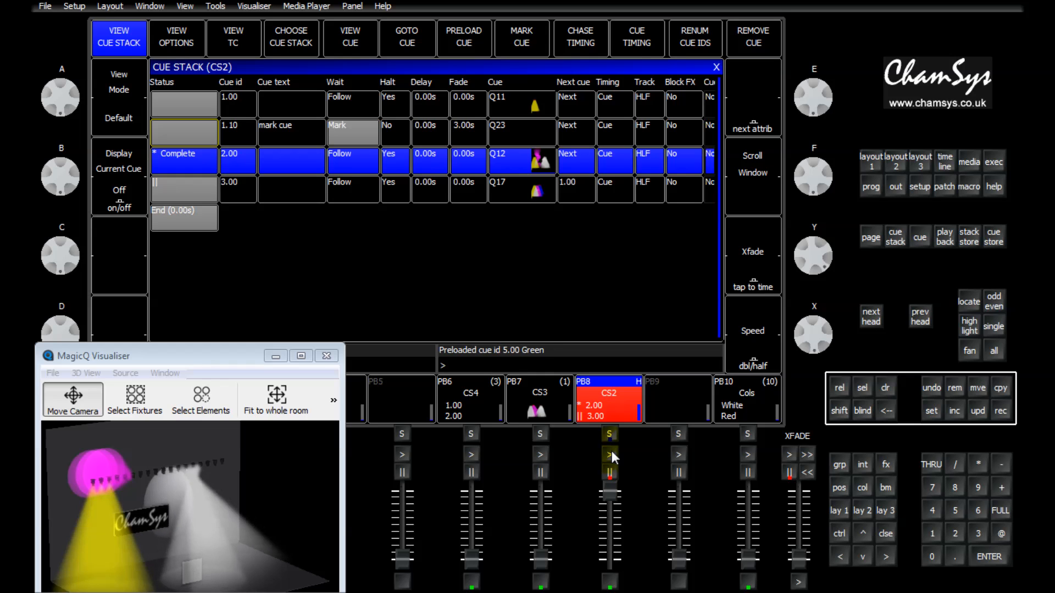
click(285, 381)
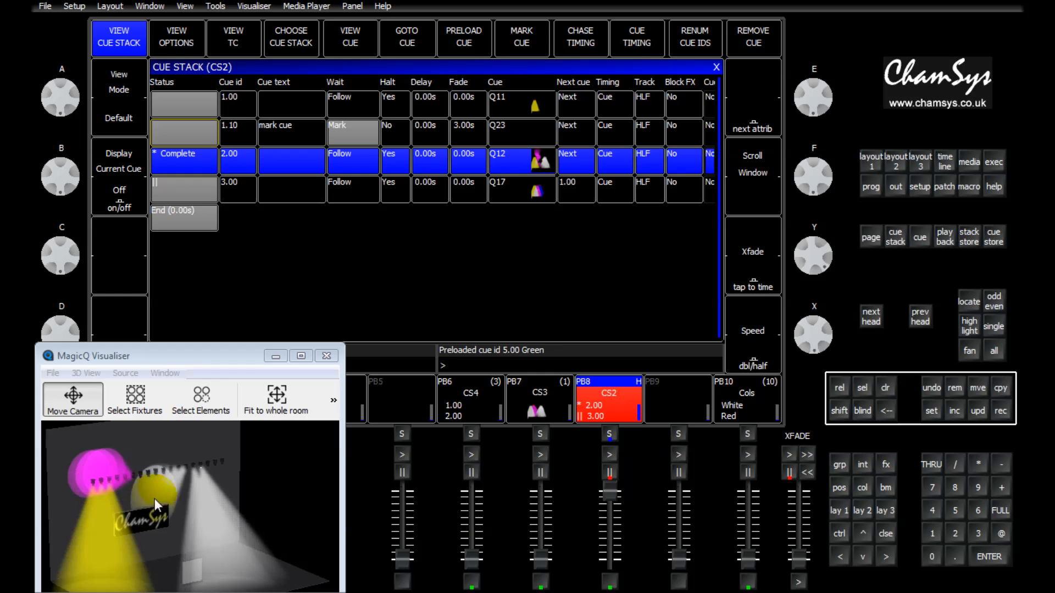
click(209, 490)
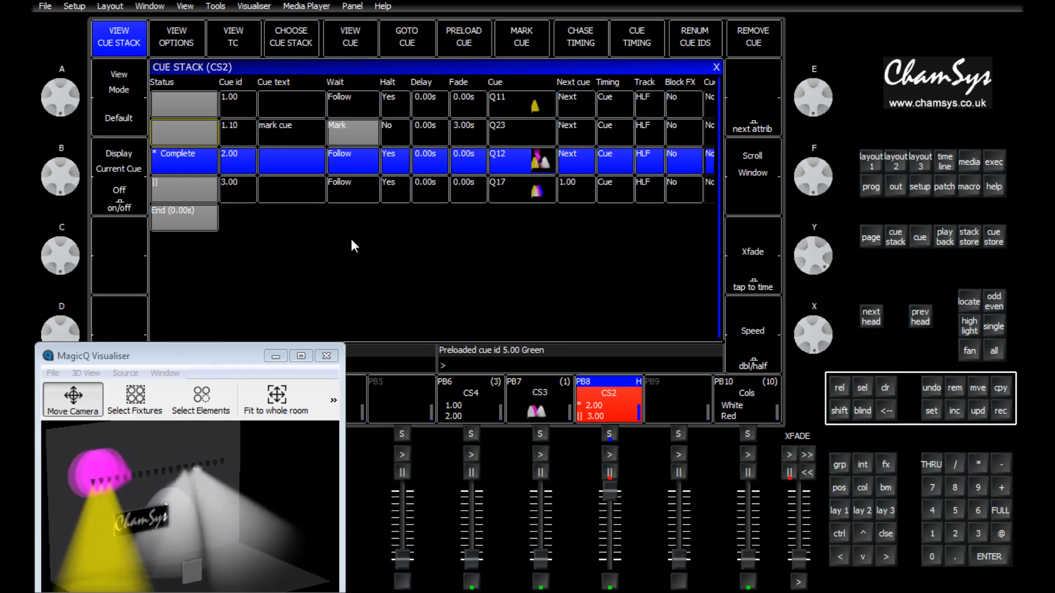
click(227, 125)
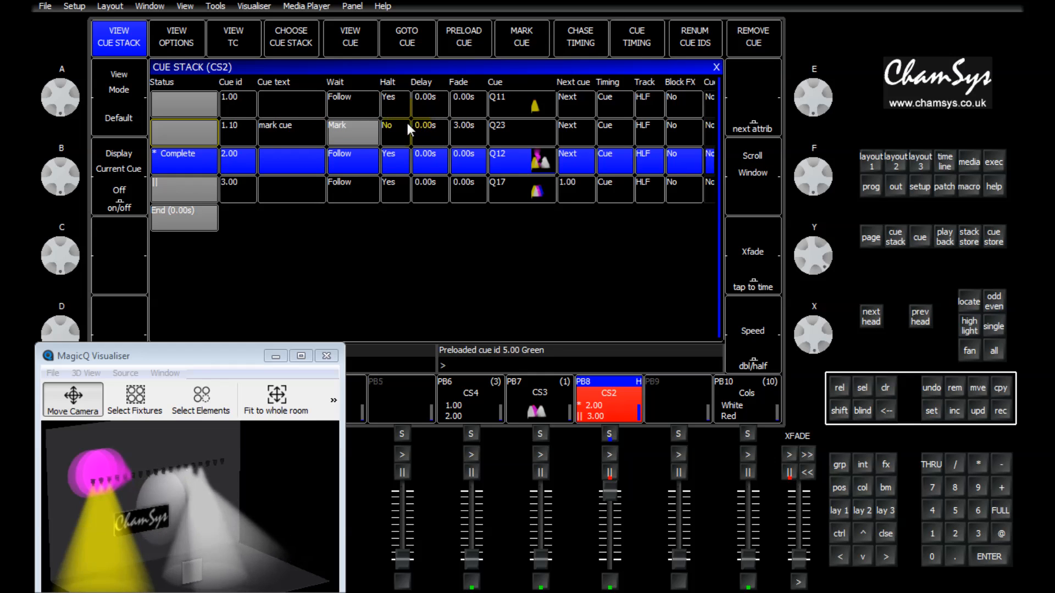
click(384, 147)
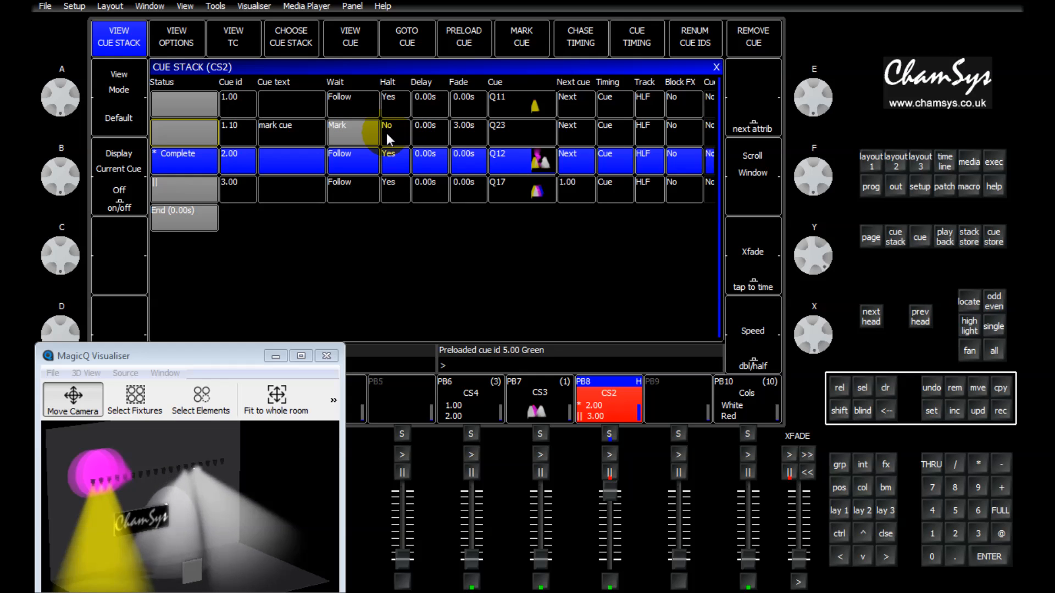
click(471, 154)
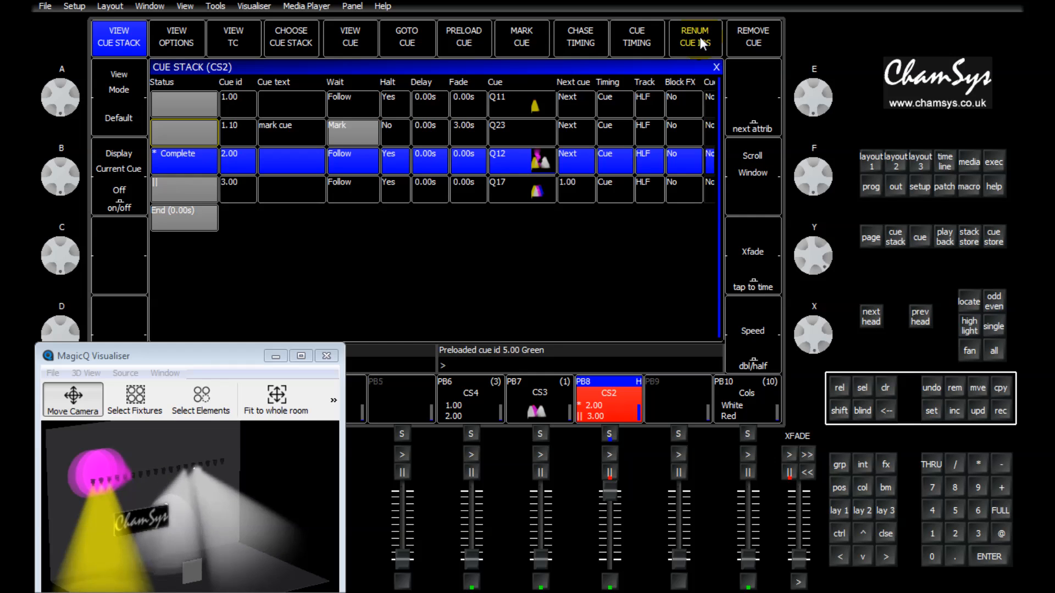
Renumber all the cue IDs in the CS2 cue stack starting from 10
click(234, 83)
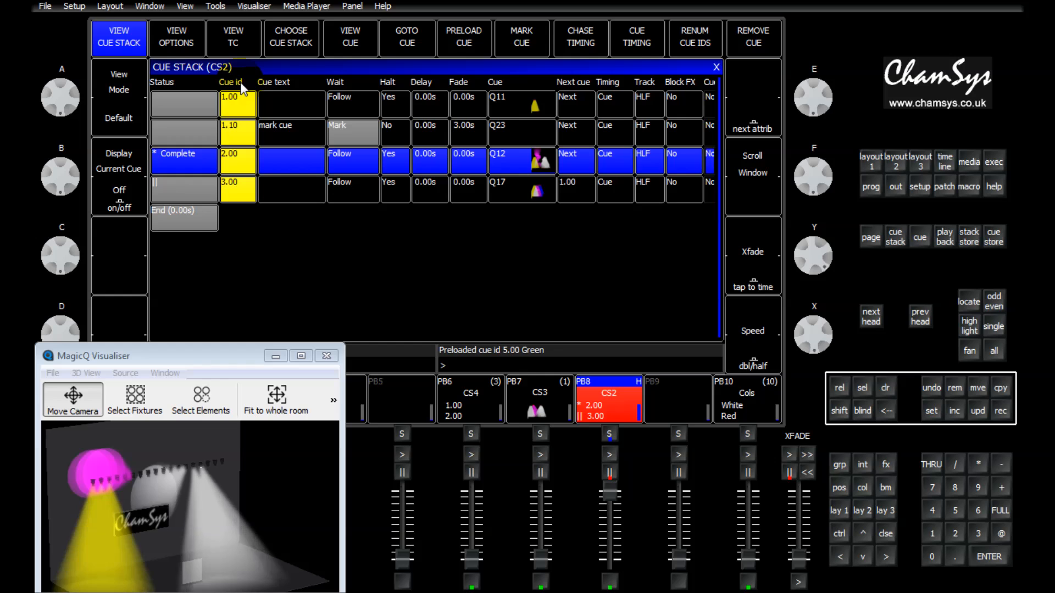
text(10)
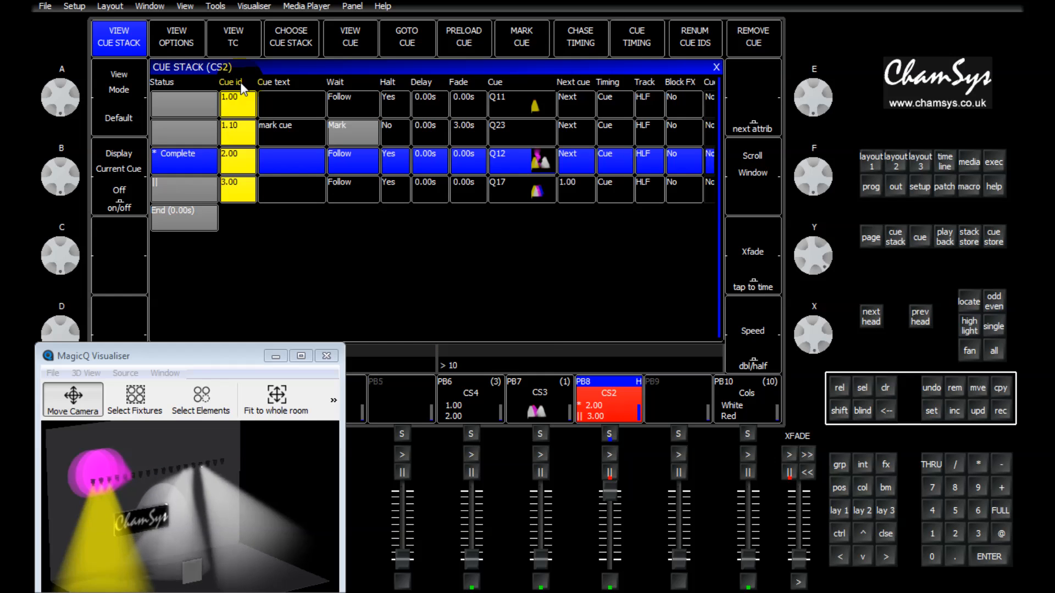
click(231, 81)
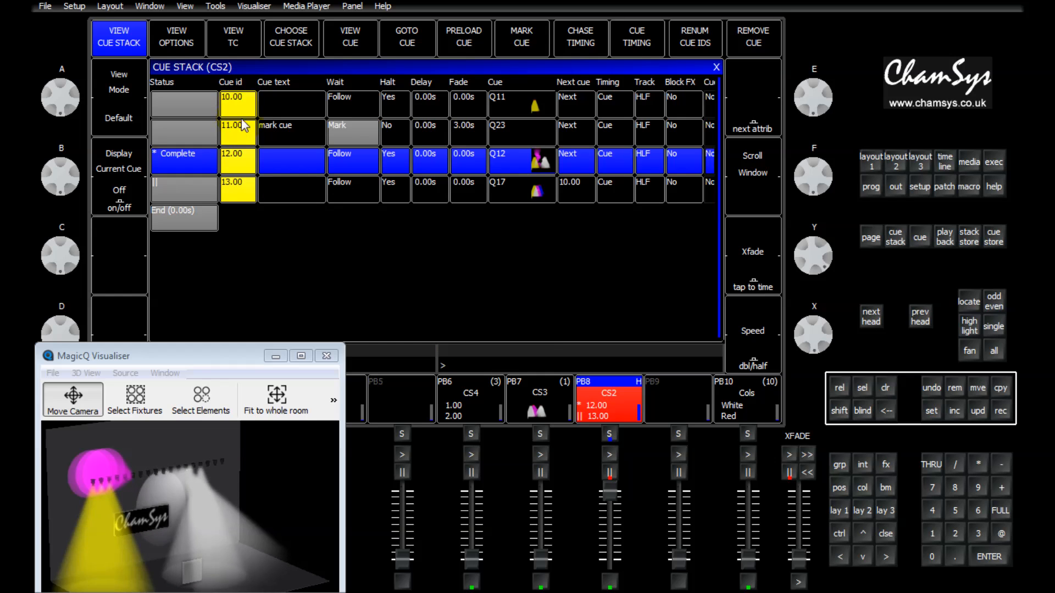